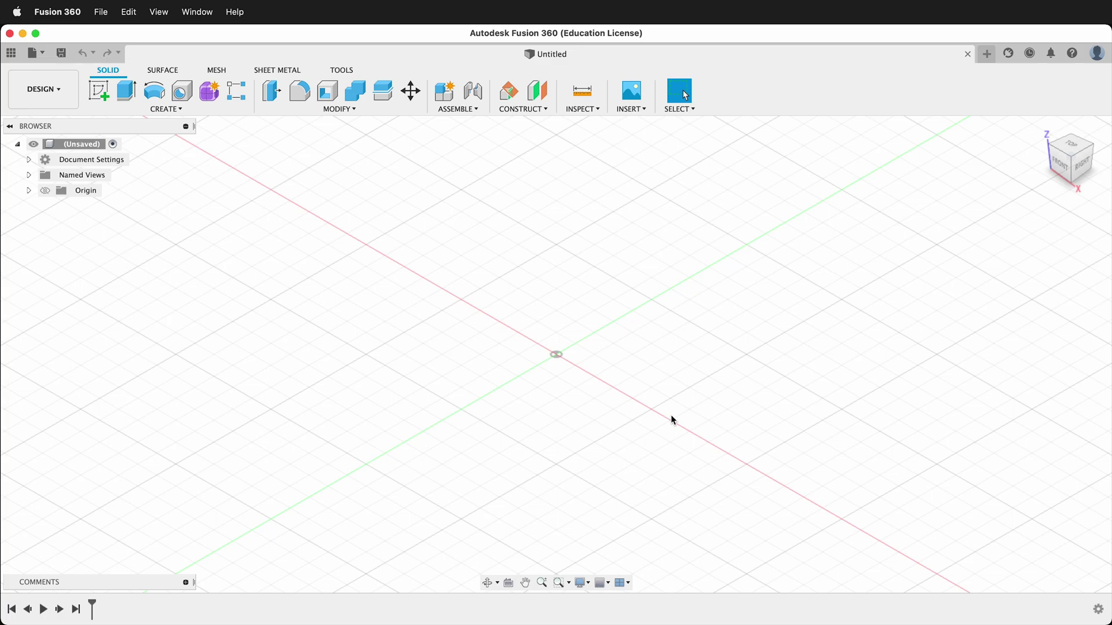
- Save the untitled design as "Drinking Glass" in the Fusion Tutorials location
key("super+s")
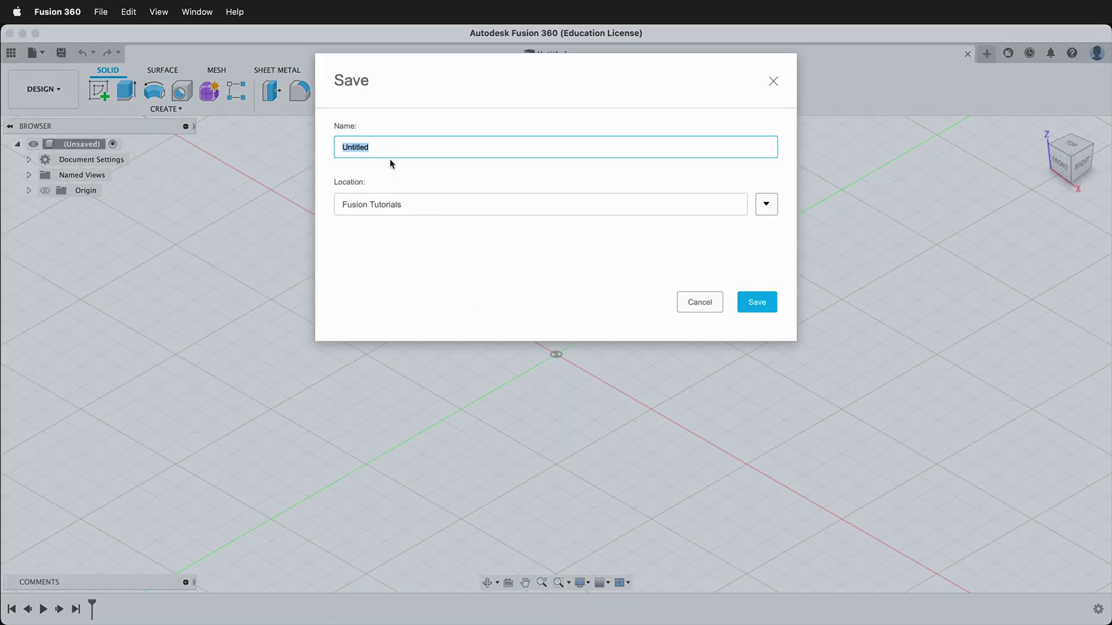
type("Drinking Glass")
key("Return")
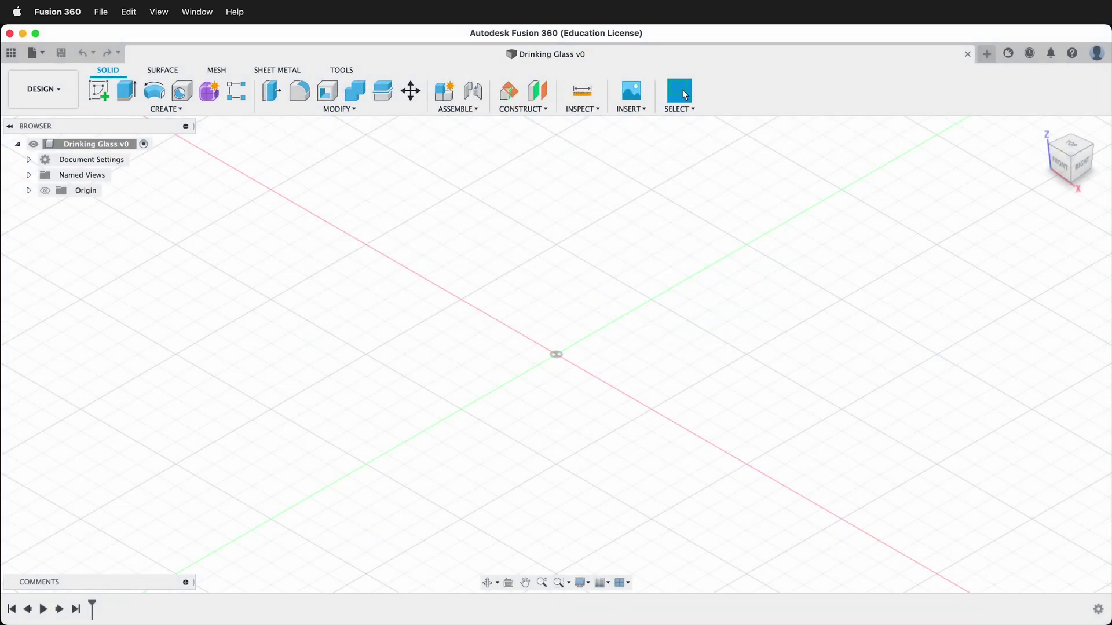
- Create a new standard internal component named "Glass" and leave it activated
left_click(166, 109)
left_click(159, 121)
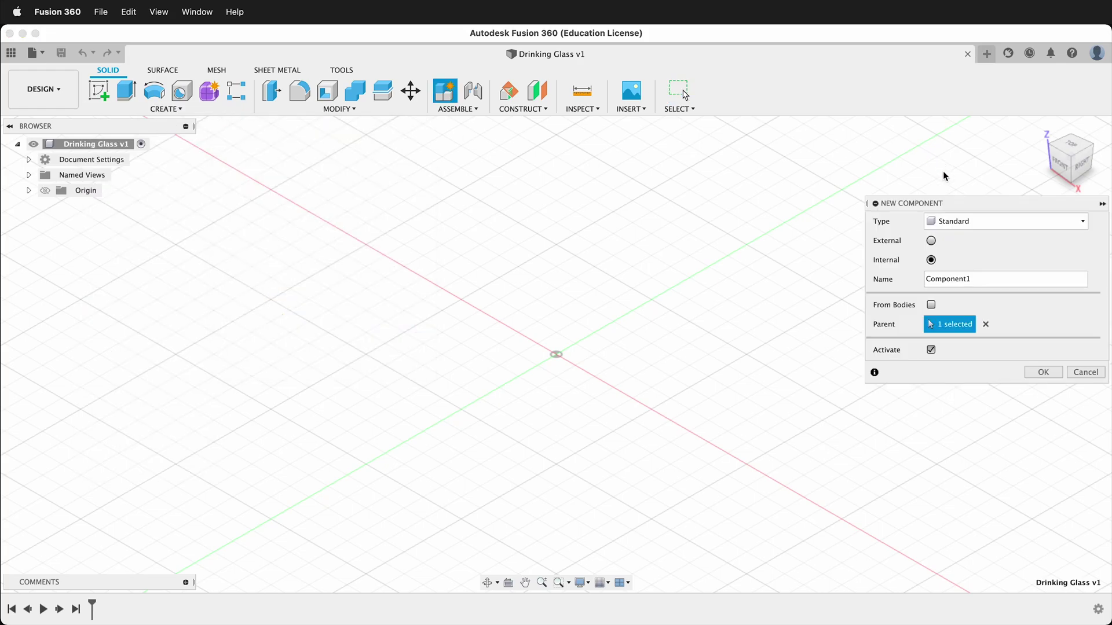
double_click(981, 279)
type("Glass")
key("Return")
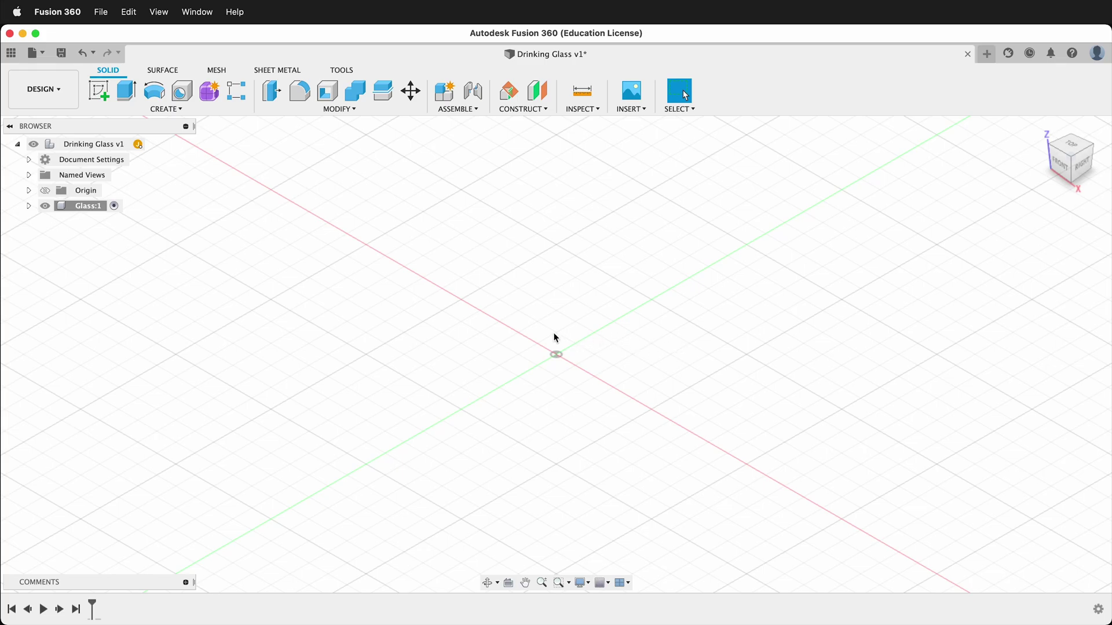
- On the front (XZ) plane, sketch a rectangle from the origin, 115 mm high and 40 mm wide
left_click(99, 90)
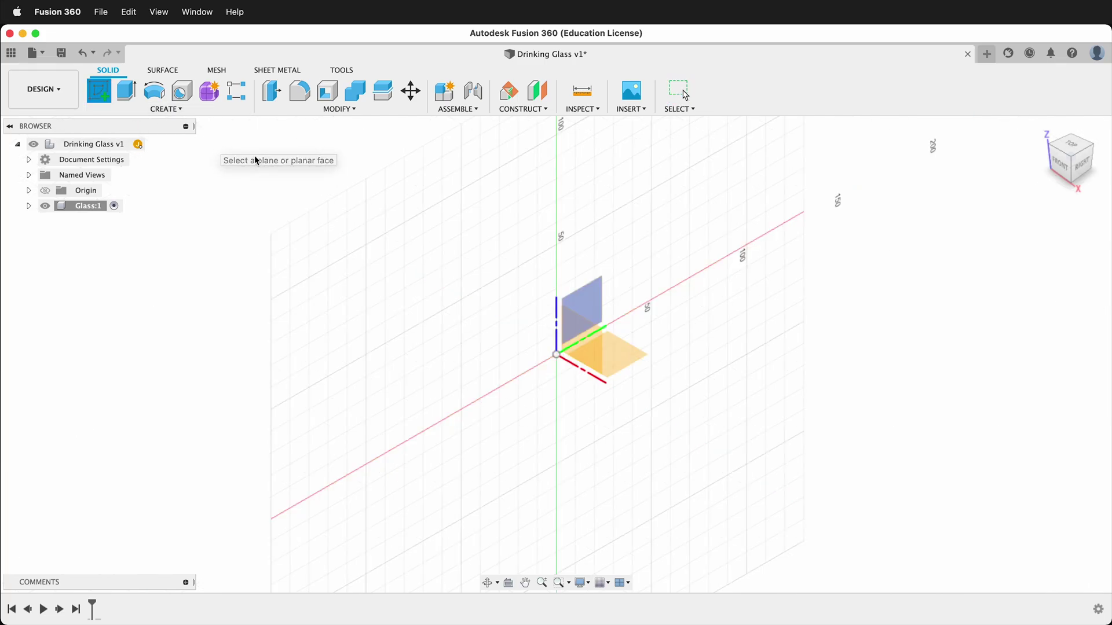
left_click(575, 335)
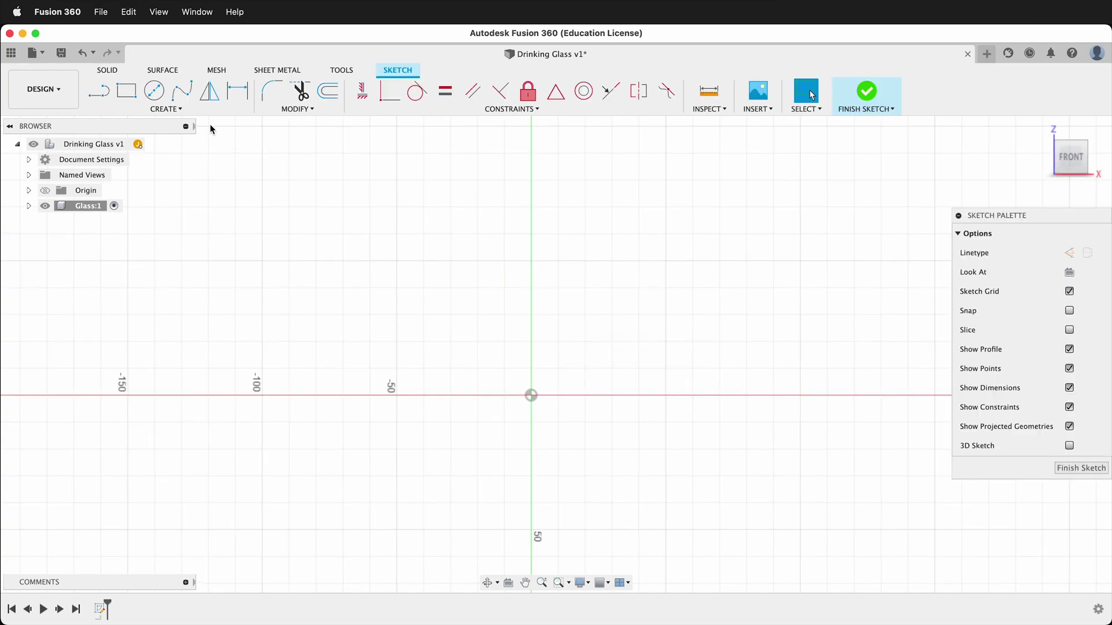
left_click(126, 90)
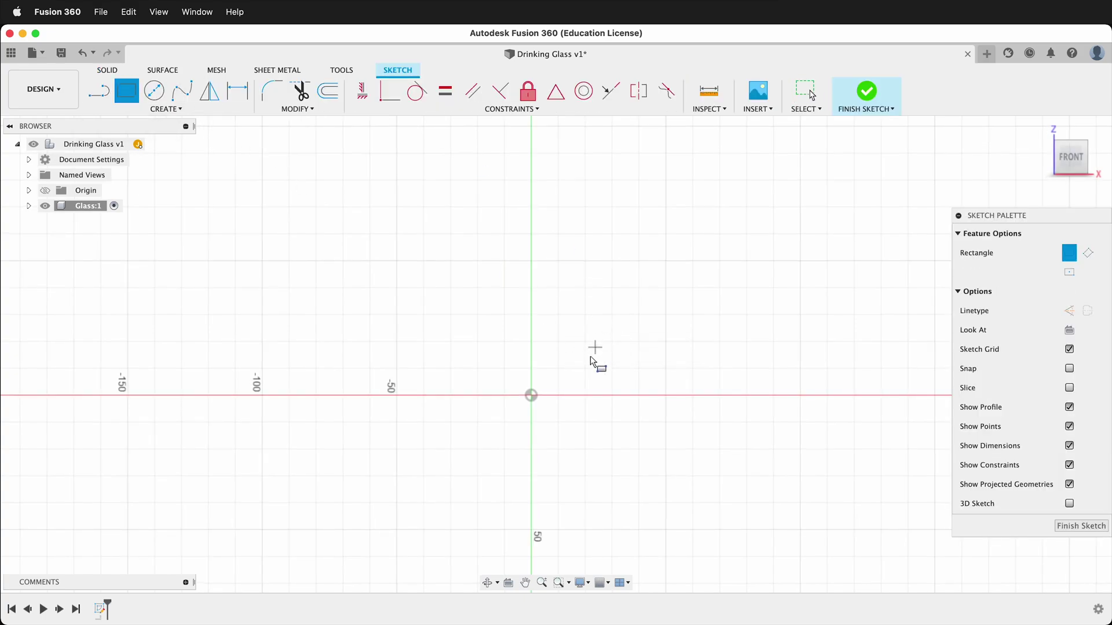
left_click(531, 397)
scroll(538, 515, "down", 2)
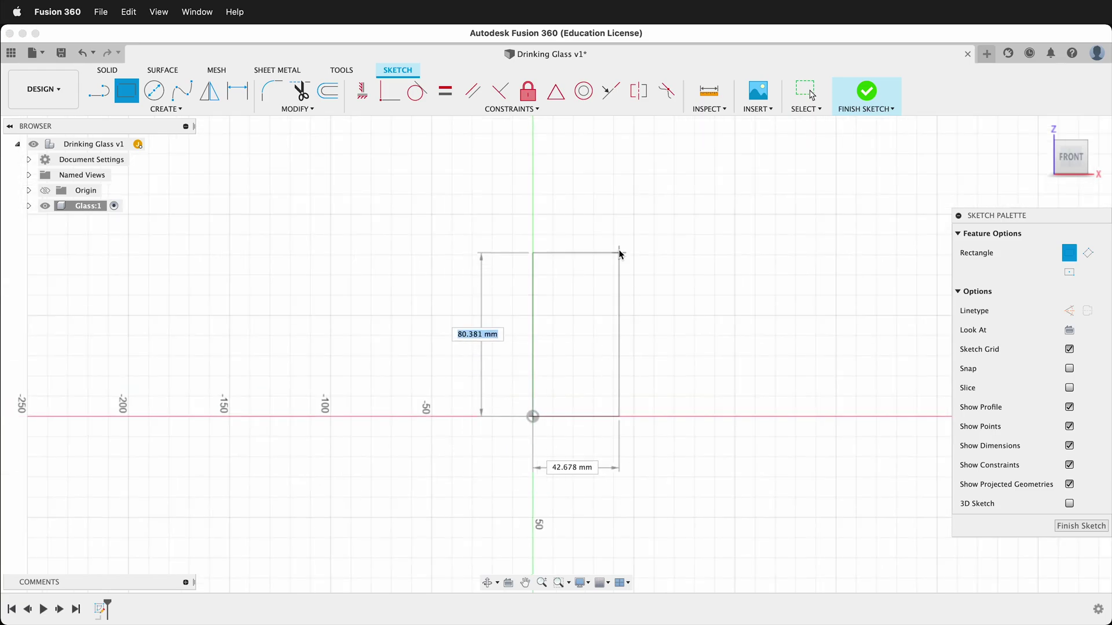
type("115")
key("Tab")
key("Tab")
type("40")
key("Tab")
key("Return")
key("Escape")
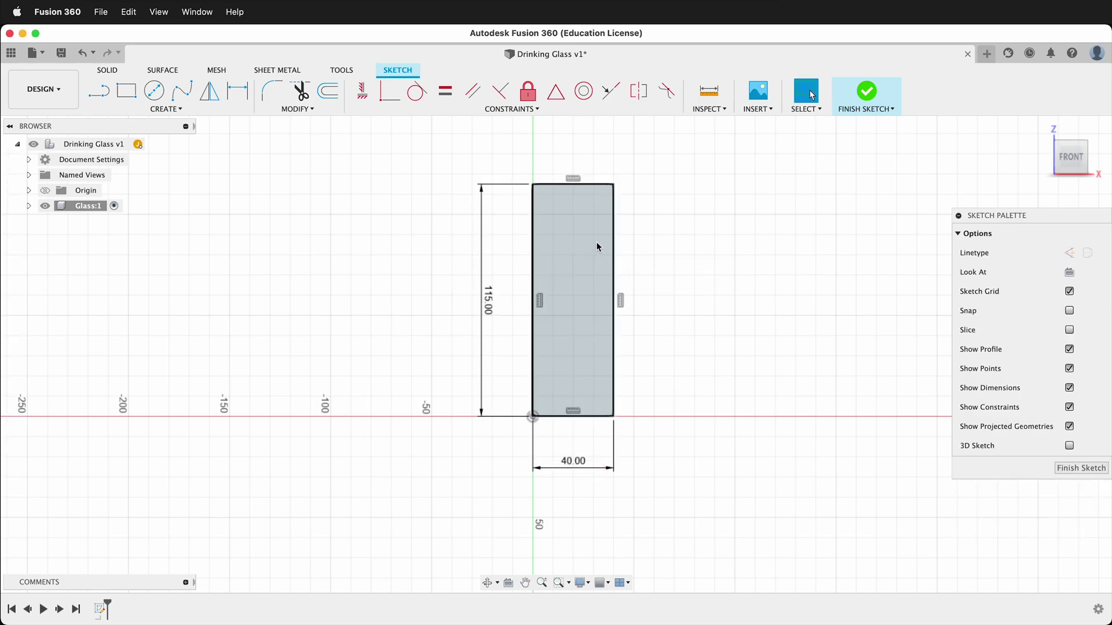
- Draw a slanted line from the rectangle's upper outer corner down to a point on its bottom edge
left_click(100, 92)
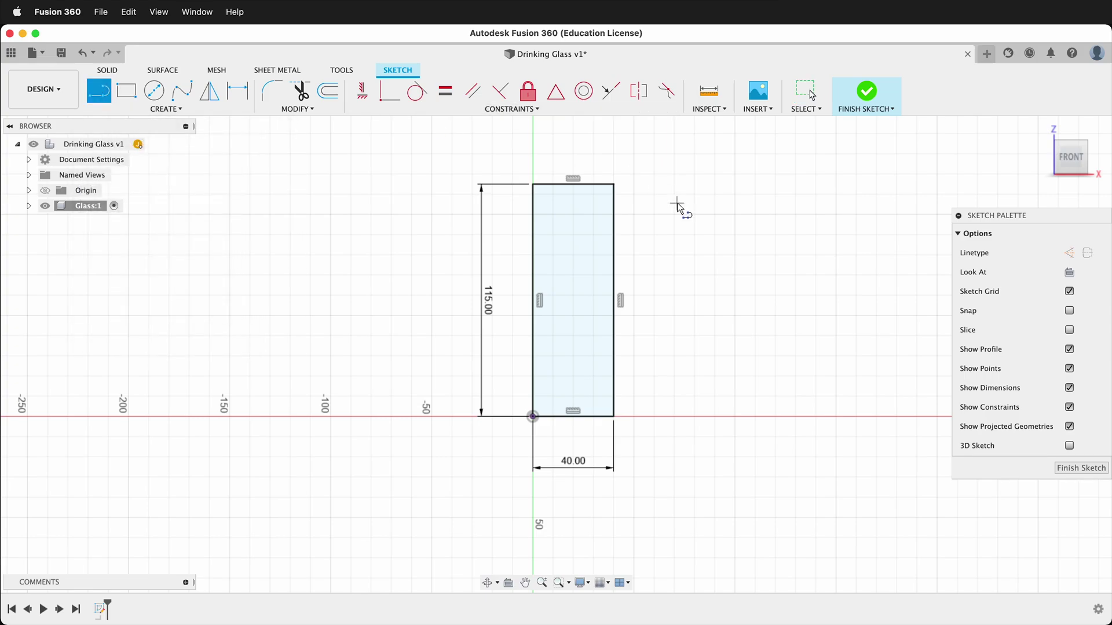
left_click(613, 185)
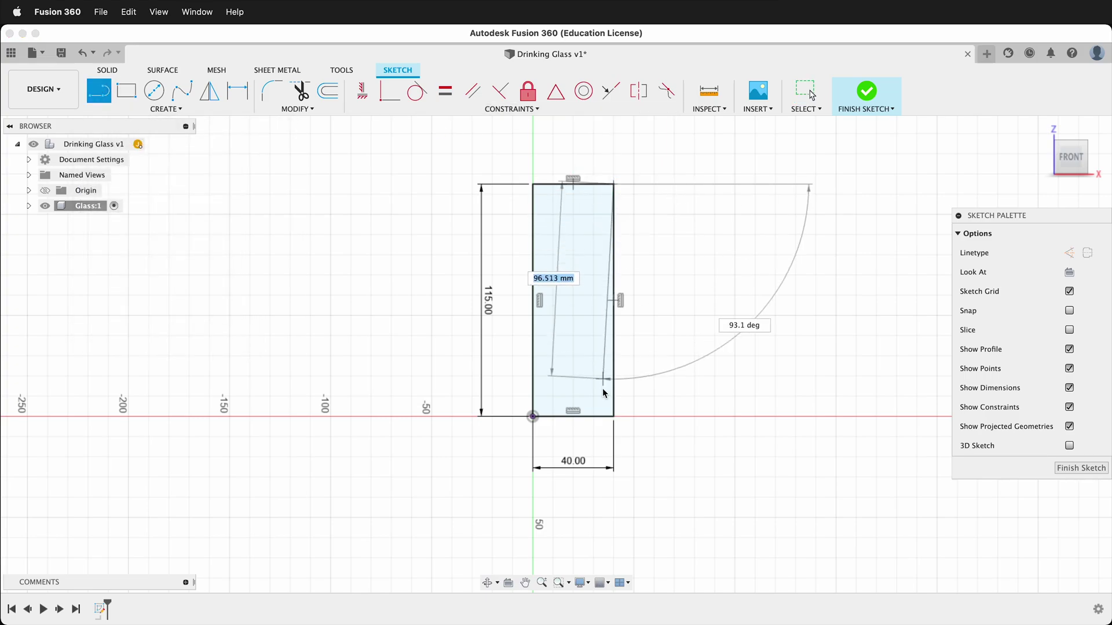
left_click(581, 416)
scroll(583, 414, "up", 10)
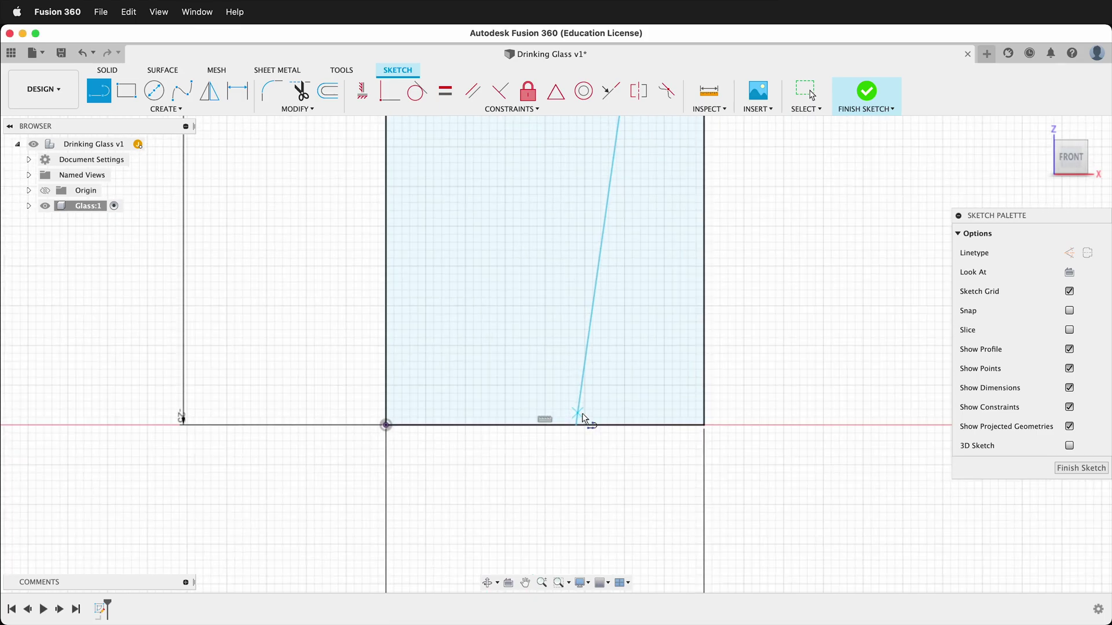
- Dimension the slanted line's lower endpoint 30 mm from the origin
key("d")
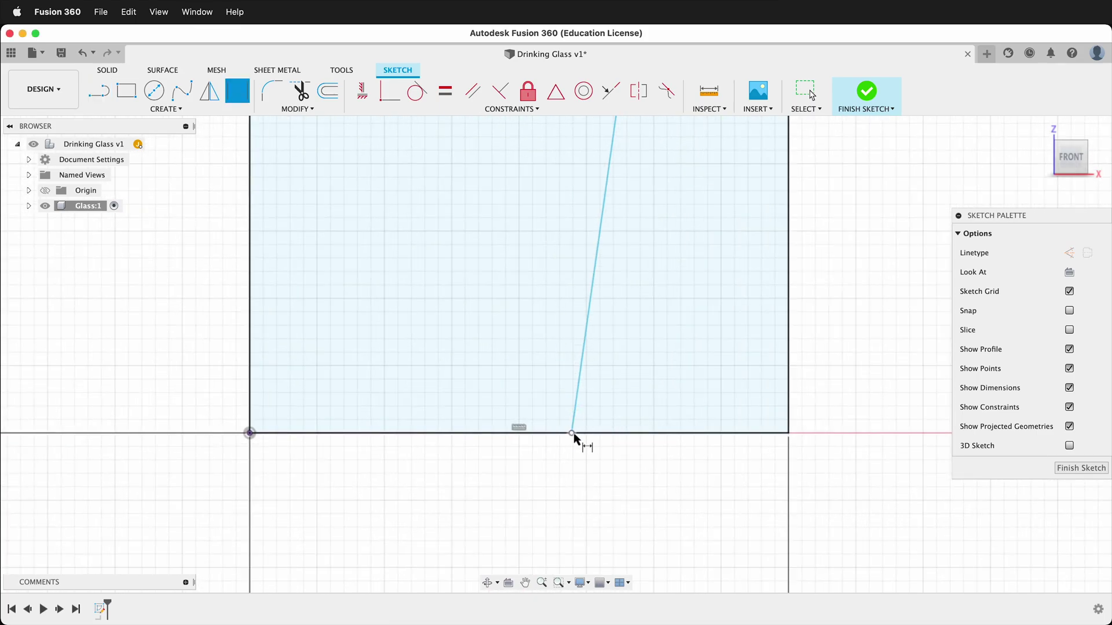
left_click(572, 434)
left_click(251, 434)
left_click(336, 473)
type("30")
key("Return")
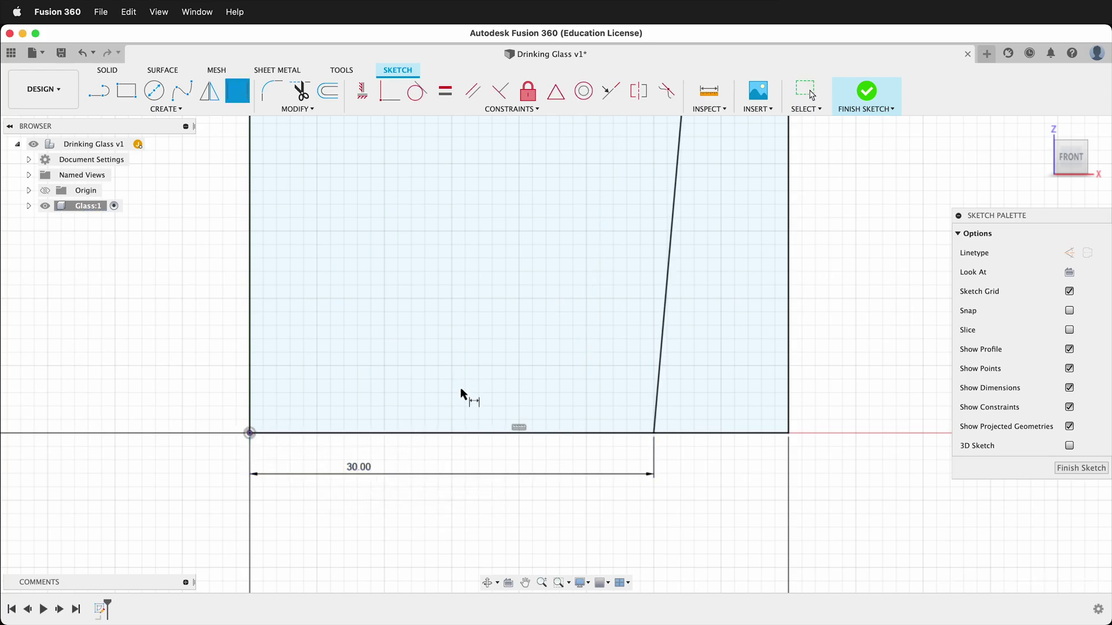
- Just above the base, draw a horizontal line from the rectangle's vertical axis edge, ending in a small square notch and a tail about 0.9 mm long
key("l")
scroll(251, 400, "up", 3)
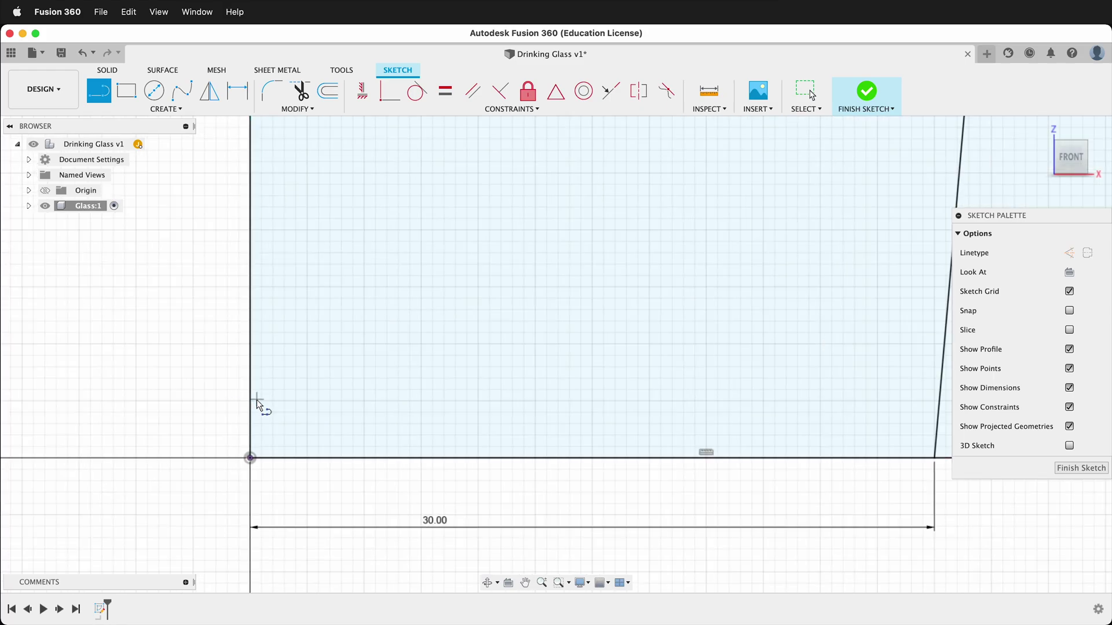
left_click(250, 412)
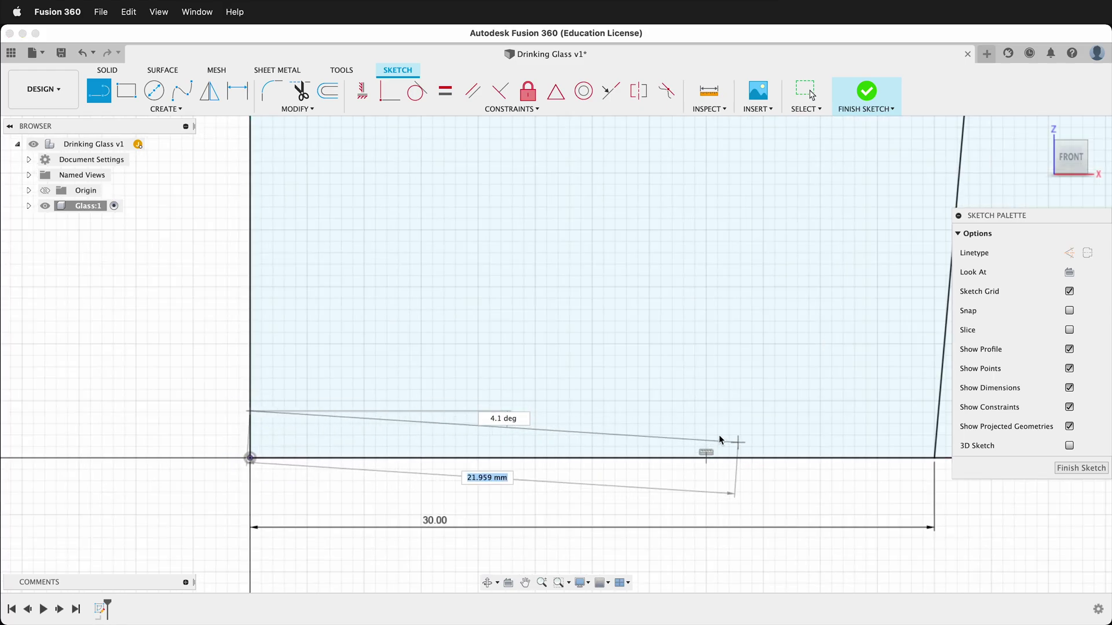
left_click(655, 411)
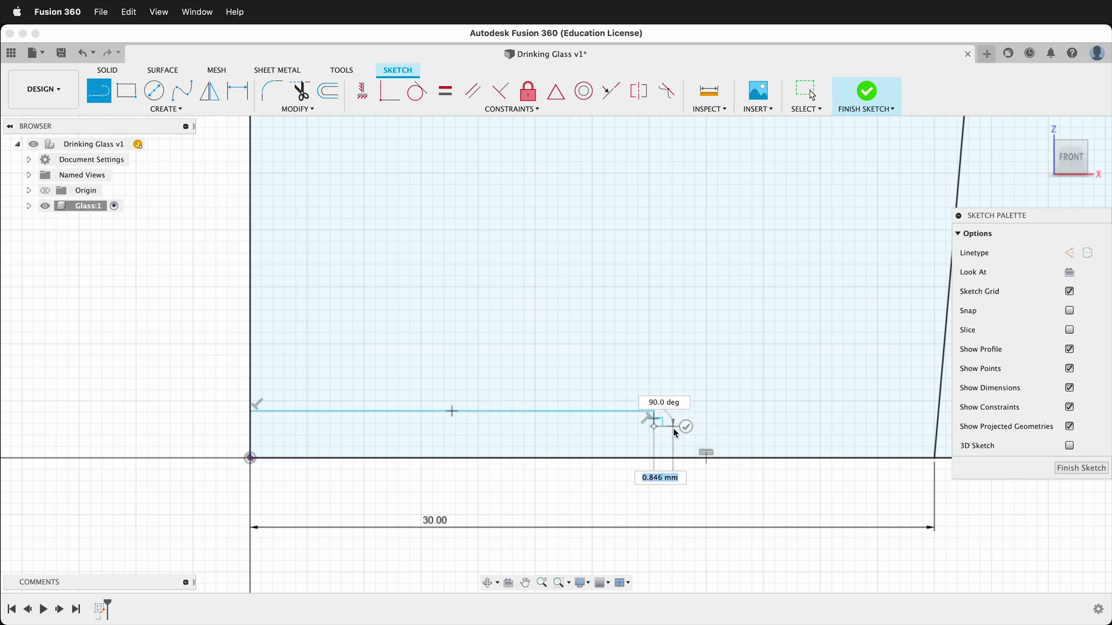
left_click(671, 415)
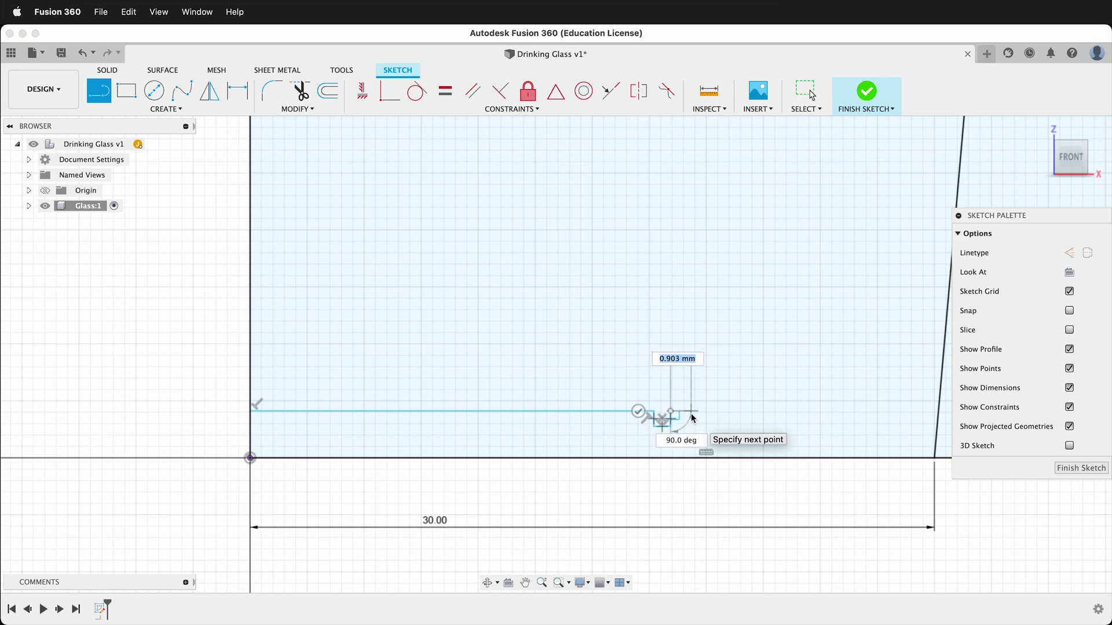
left_click(692, 414)
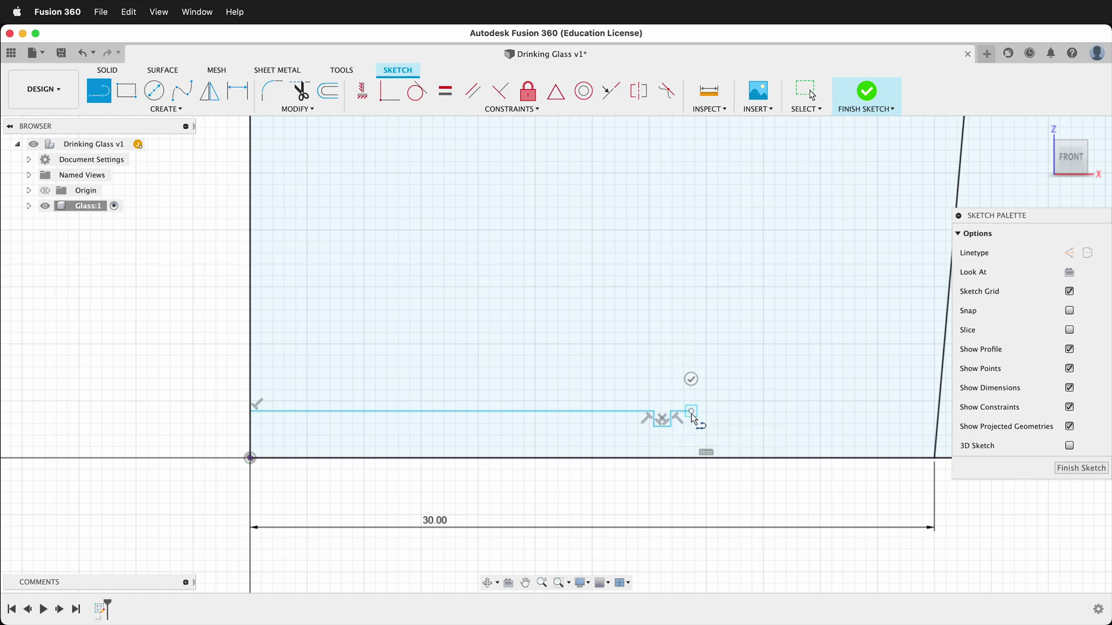
- Set the length of the long horizontal line above the base to 20 mm
key("d")
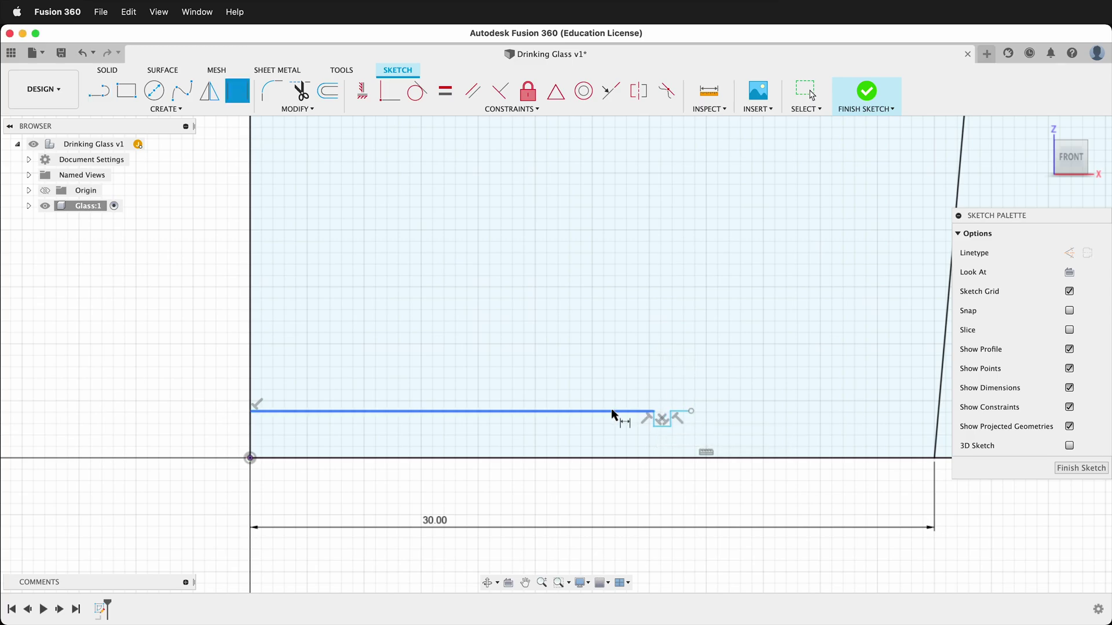
left_click(527, 411)
left_click(530, 391)
type("20")
key("Return")
scroll(704, 459, "up", 5)
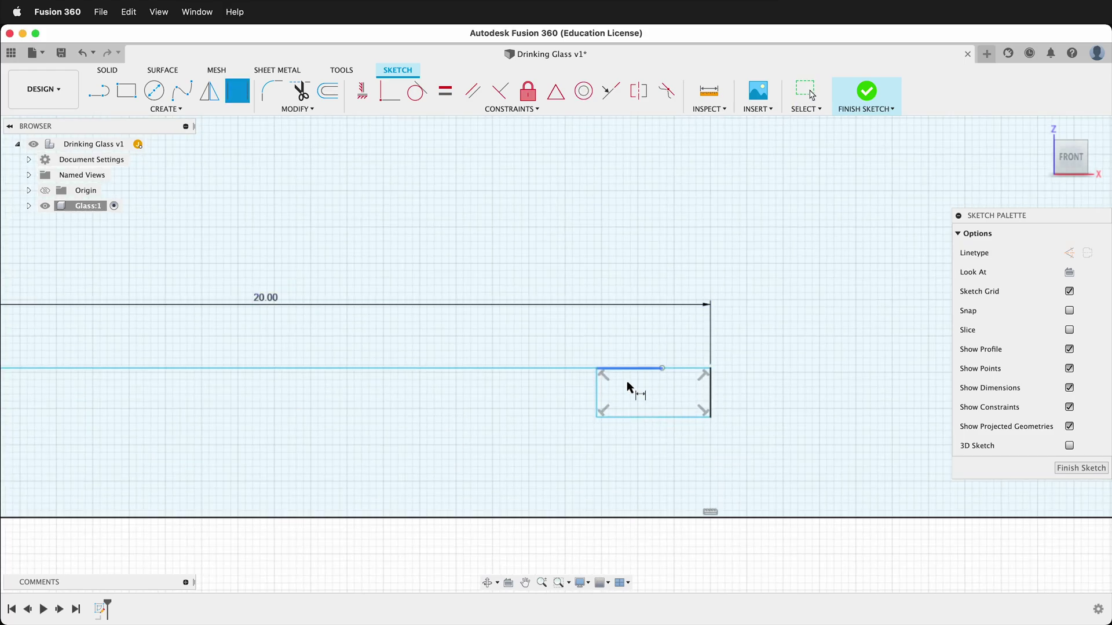
key("Escape")
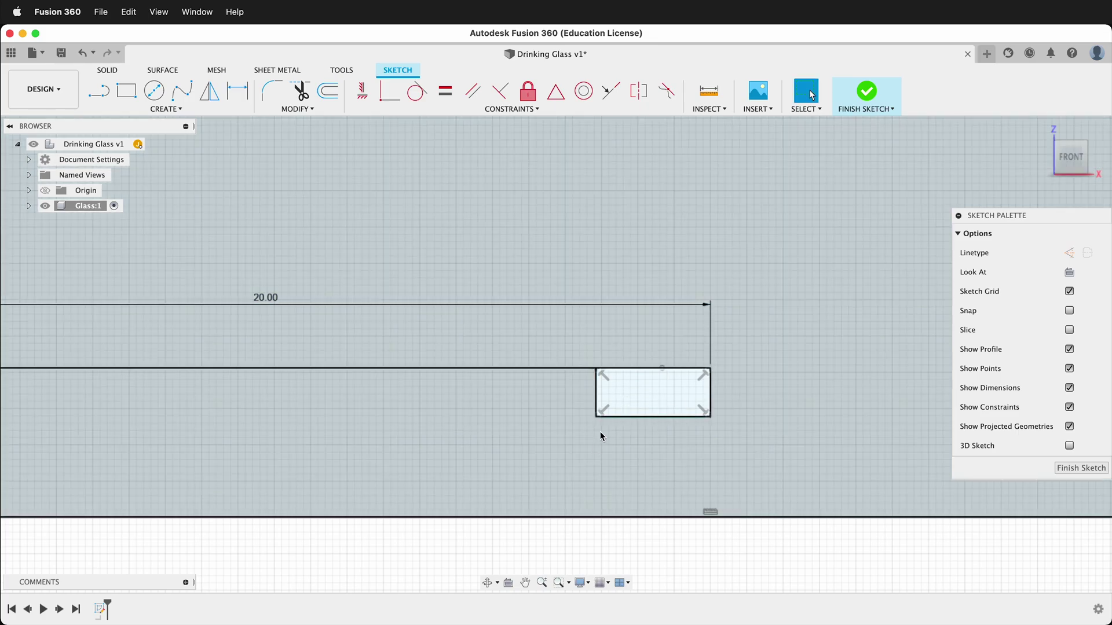
- Reshape the folded-back notch so that it and its tail extend outward beyond the end of the 20 mm line
mouse_move(597, 392)
left_mouse_down()
mouse_move(849, 394)
mouse_move(610, 392)
left_mouse_up()
left_click(692, 370)
mouse_move(692, 372)
left_mouse_down()
mouse_move(694, 360)
mouse_move(671, 344)
left_mouse_up()
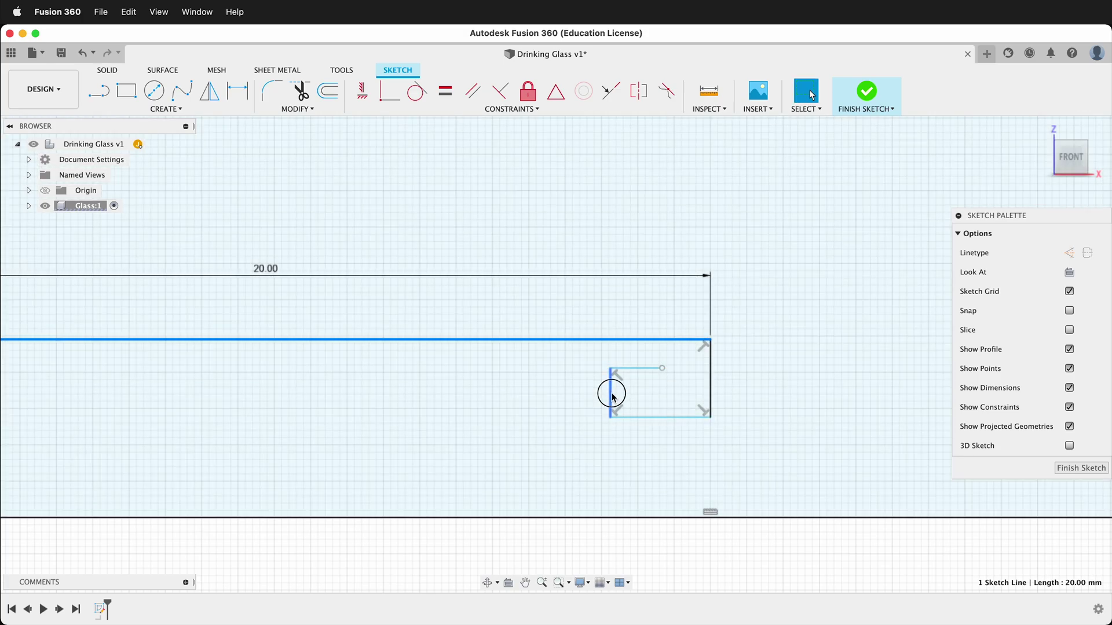
left_click_drag(610, 390, 807, 389)
left_click_drag(662, 369, 700, 369)
left_click_drag(768, 370, 875, 367)
left_click(605, 340)
left_click_drag(605, 340, 604, 372)
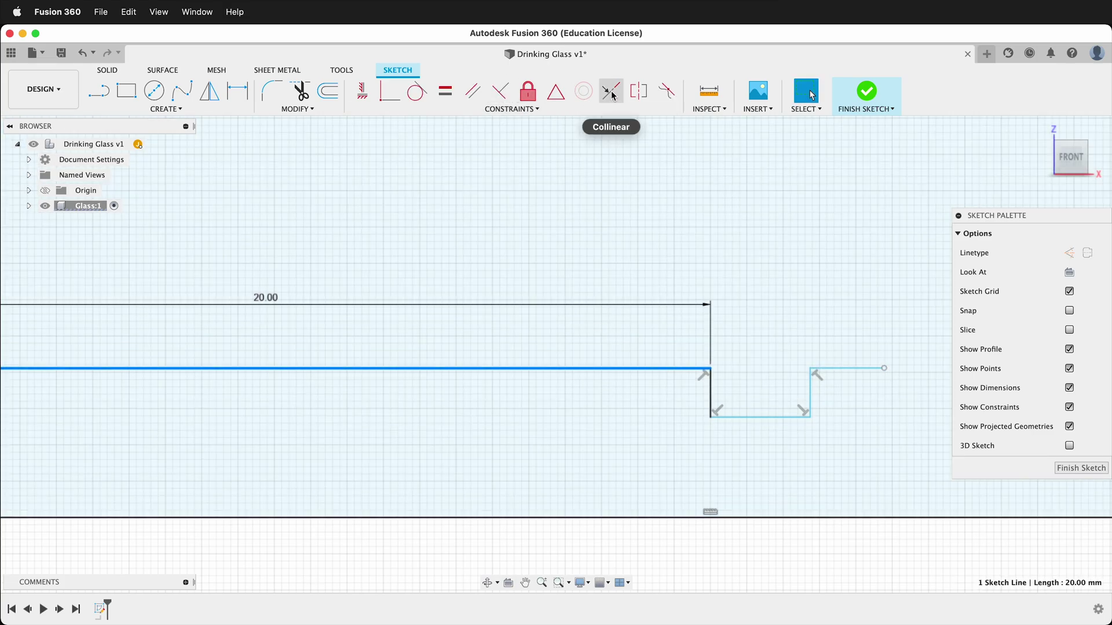
- Apply a Collinear constraint between the short tail line beyond the notch and the 20 mm line
left_click(612, 94)
left_click(868, 373)
left_click(669, 370)
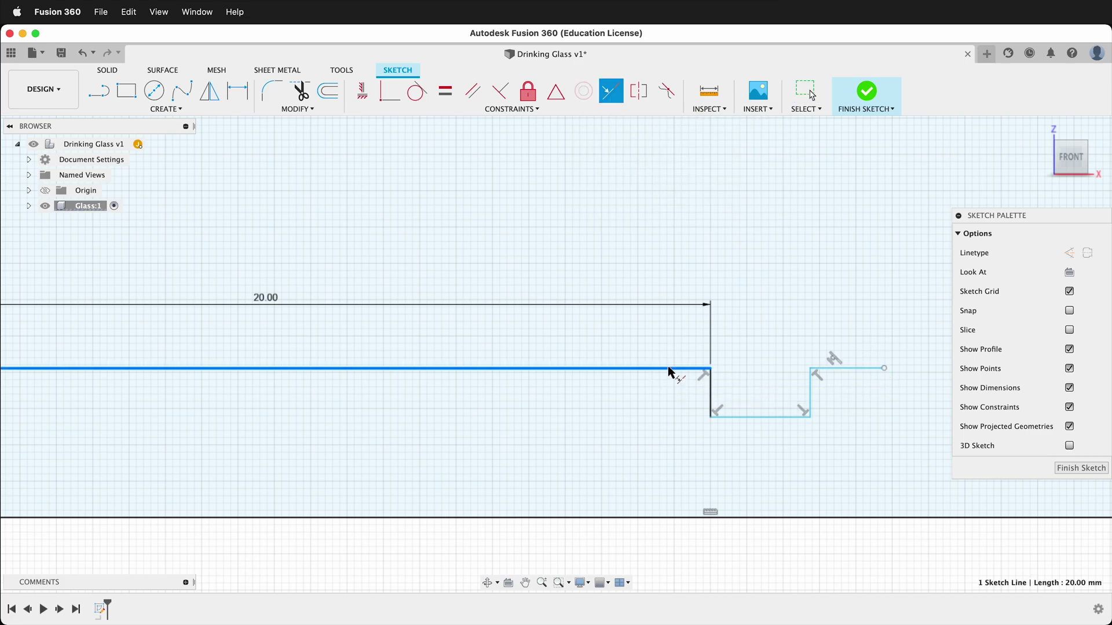
- Dimension the notch 1 mm wide and 0.5 mm deep
key("d")
left_click(764, 417)
left_click(764, 451)
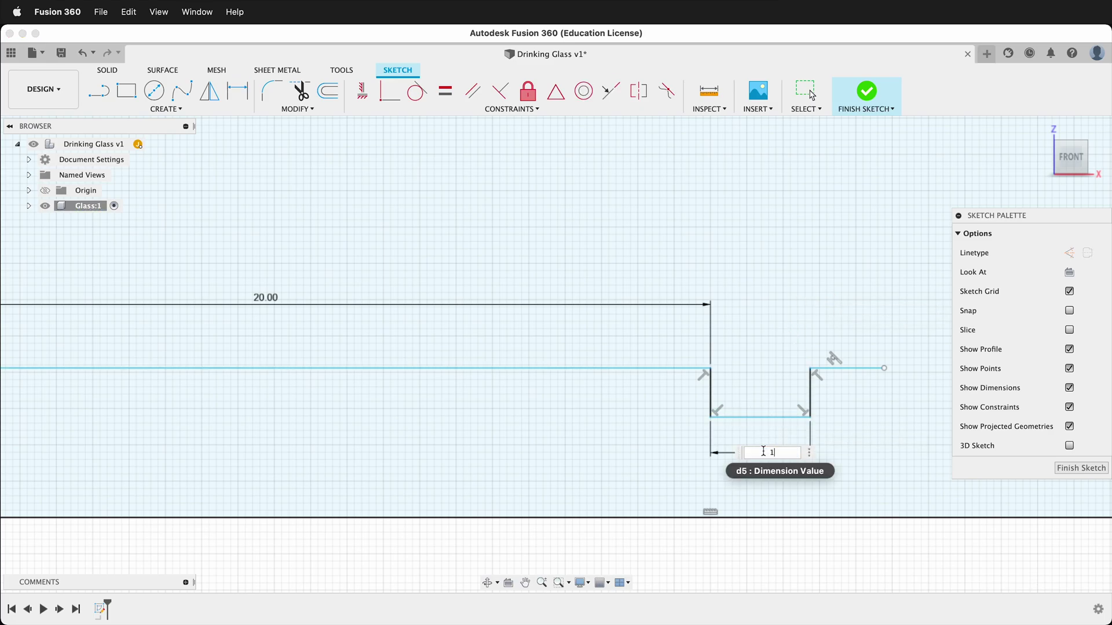
type("1")
key("Return")
left_click(710, 389)
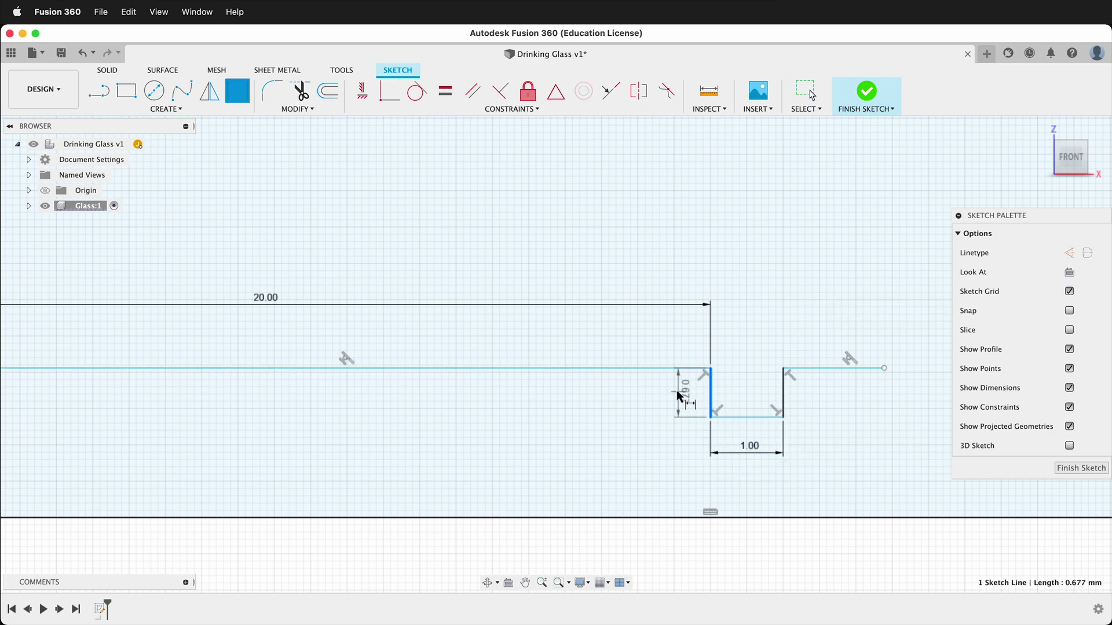
left_click(675, 391)
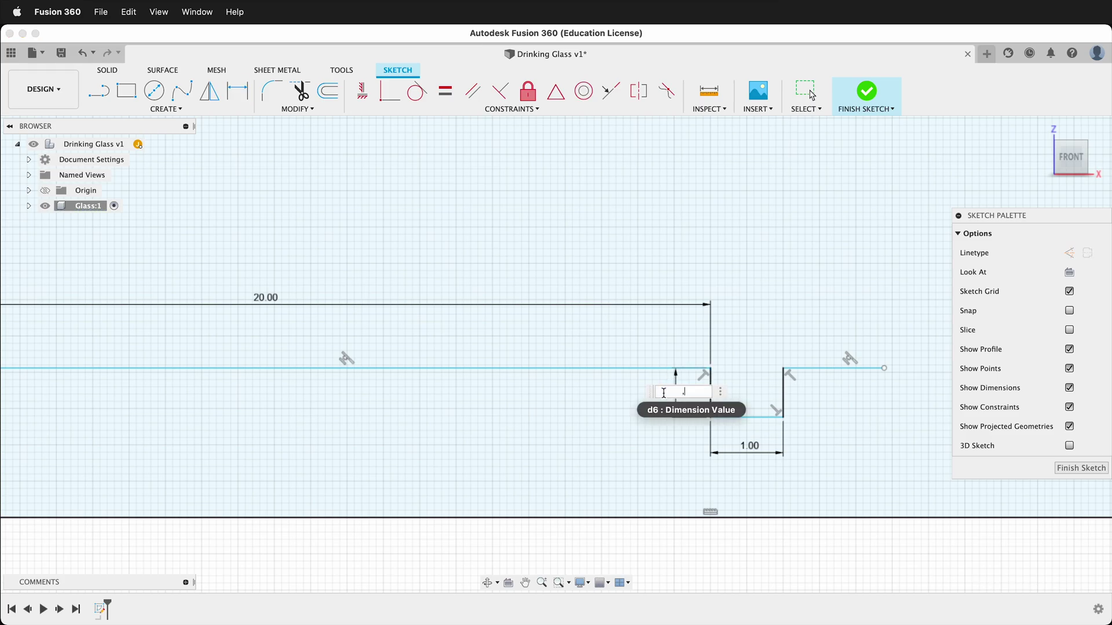
type(".5")
key("Return")
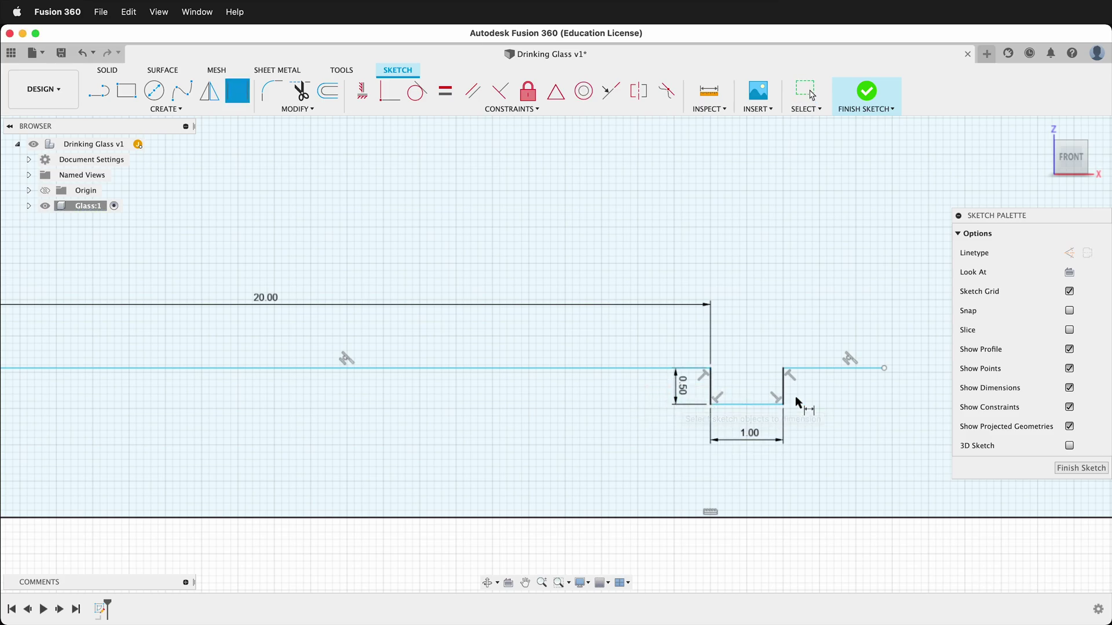
- Set the length of the short tail line beyond the notch to 1 mm
left_click(817, 367)
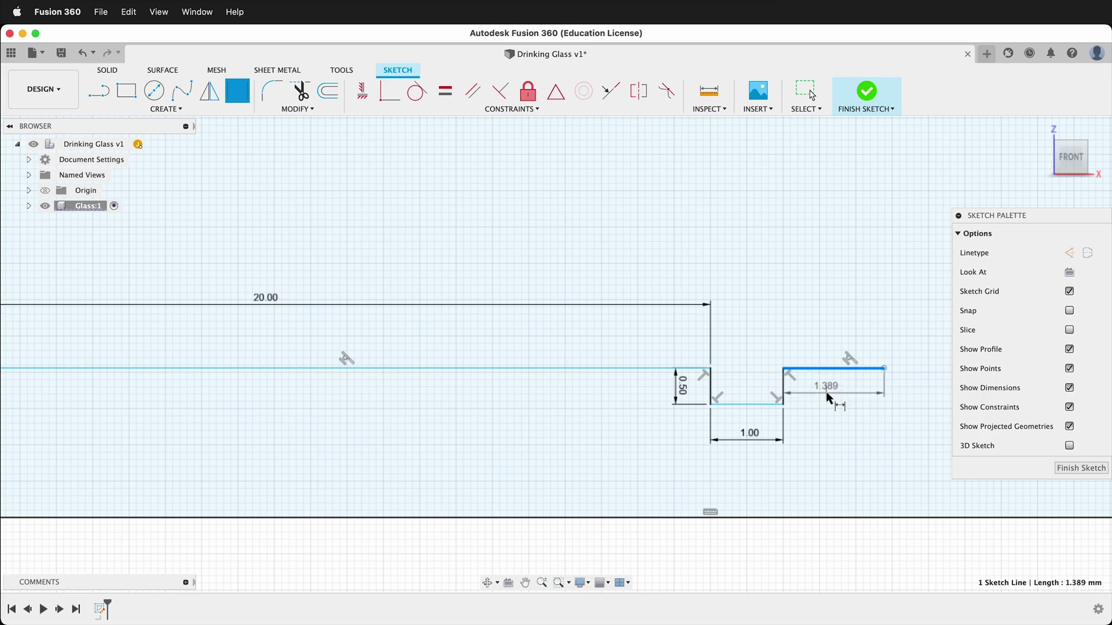
left_click(826, 391)
type("1")
key("Return")
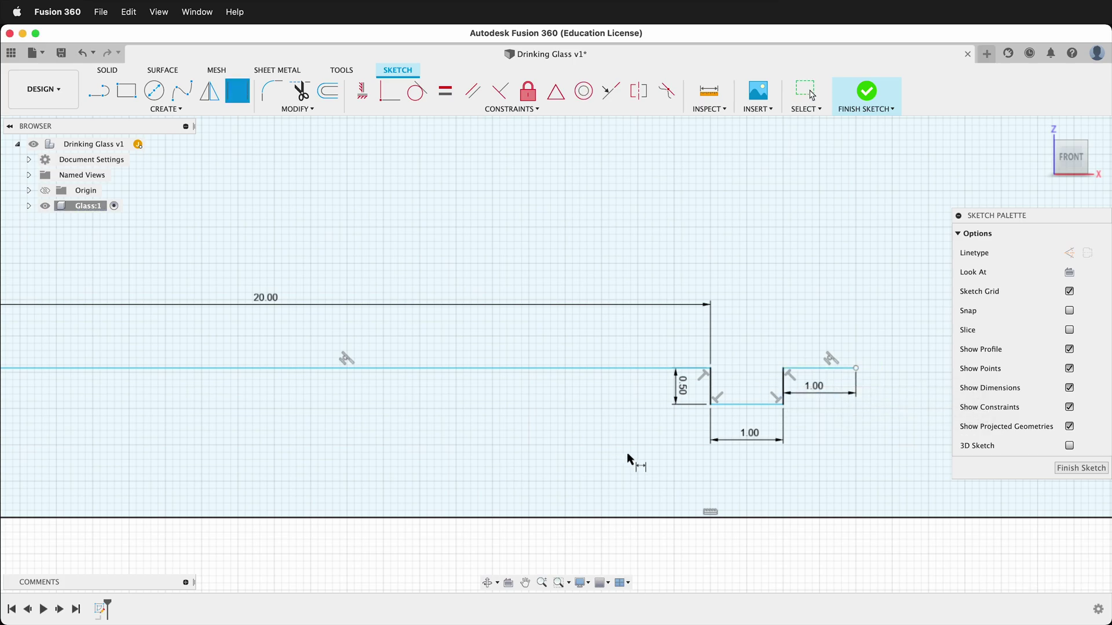
- Dimension the 20 mm horizontal line 2 mm above the rectangle's bottom edge
scroll(732, 400, "down", 3)
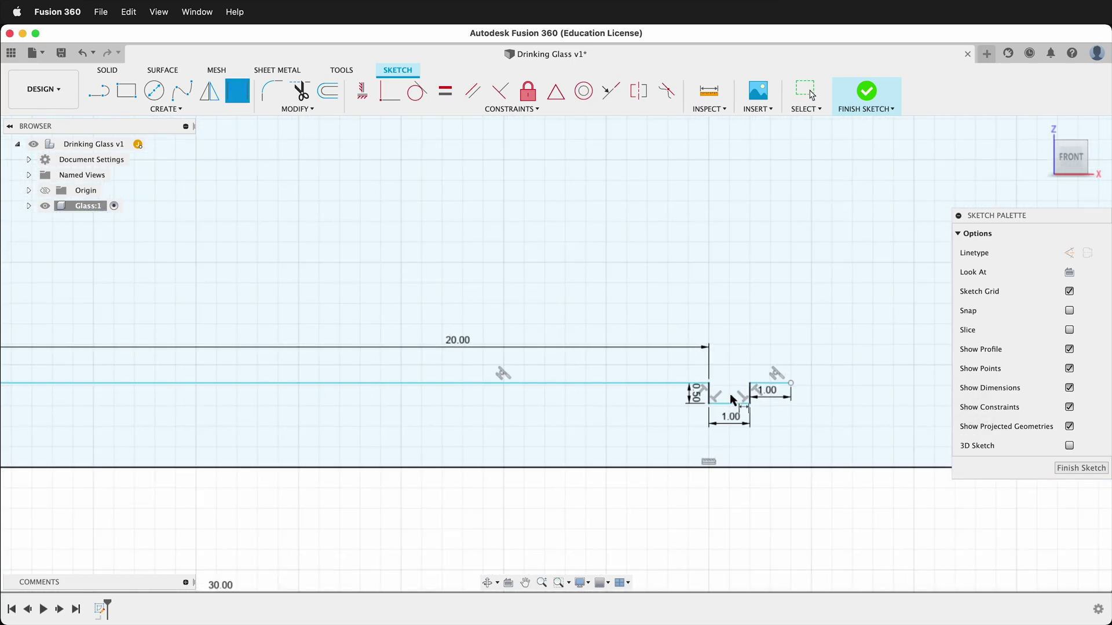
left_click(580, 383)
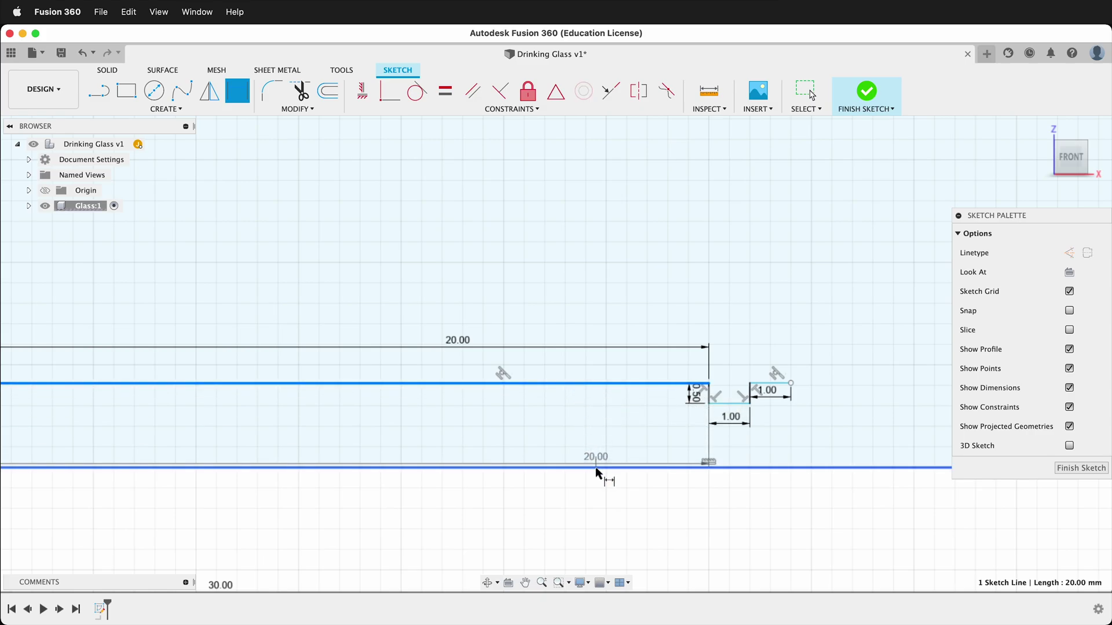
left_click(595, 467)
left_click(580, 439)
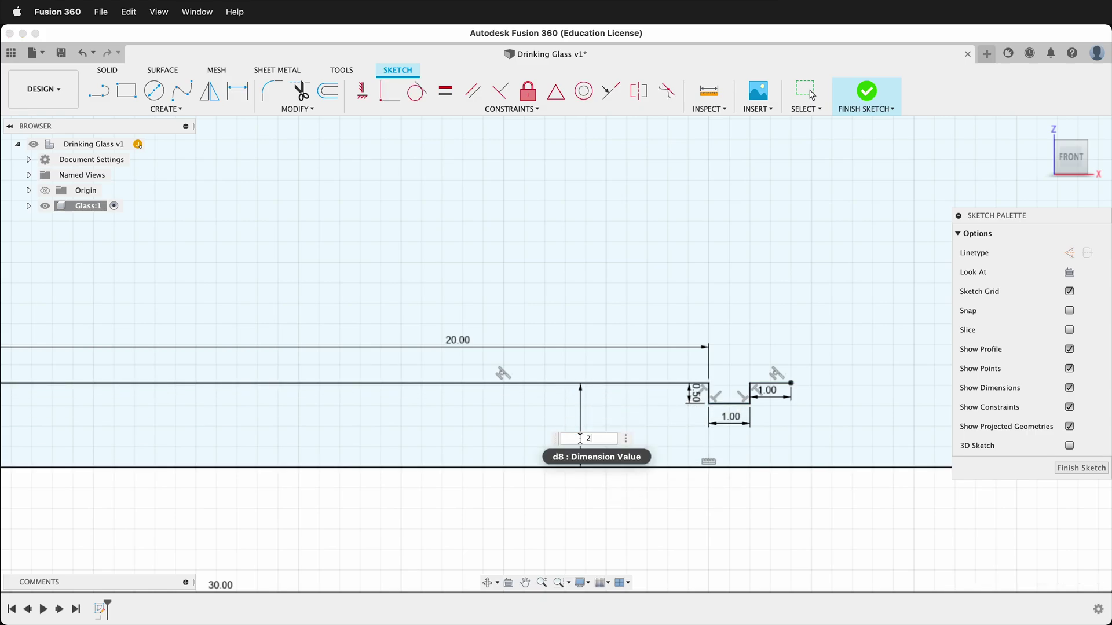
type("2")
key("Return")
scroll(470, 442, "down", 5)
scroll(665, 411, "up", 3)
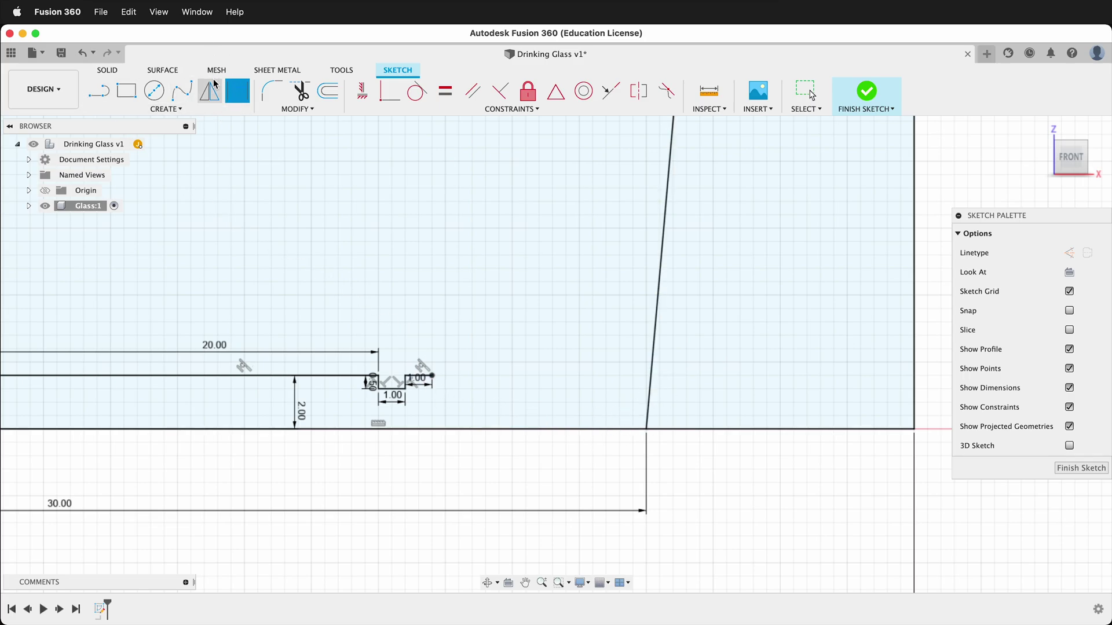
- Draw a 3-point arc from the tail line's free end to the slanted wall line, touching the rectangle's bottom edge
left_click(177, 110)
mouse_move(168, 164)
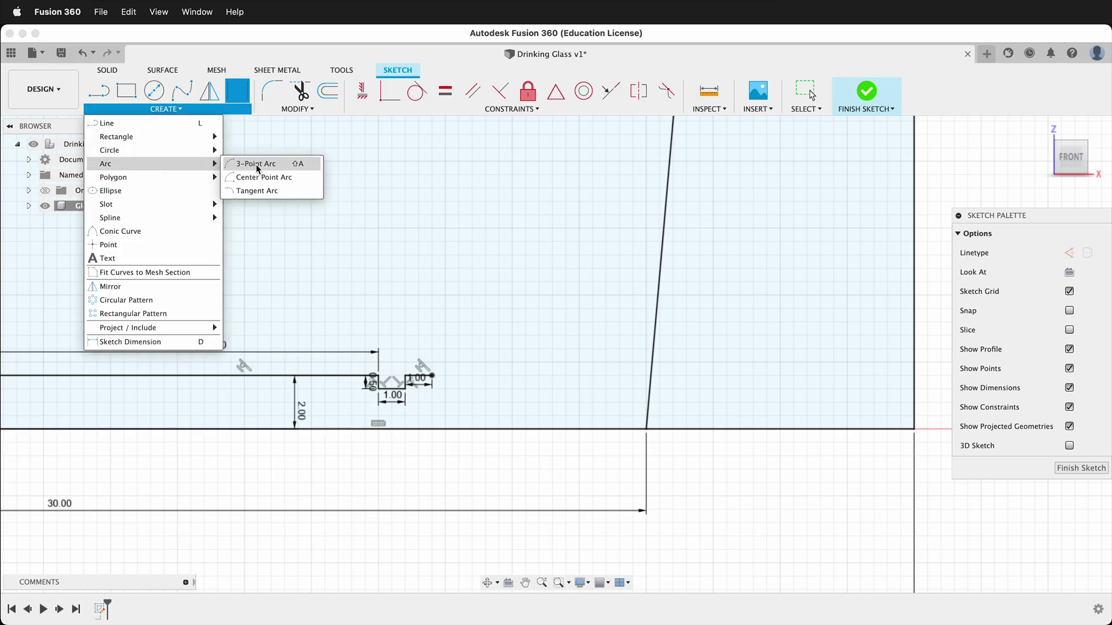
left_click(243, 168)
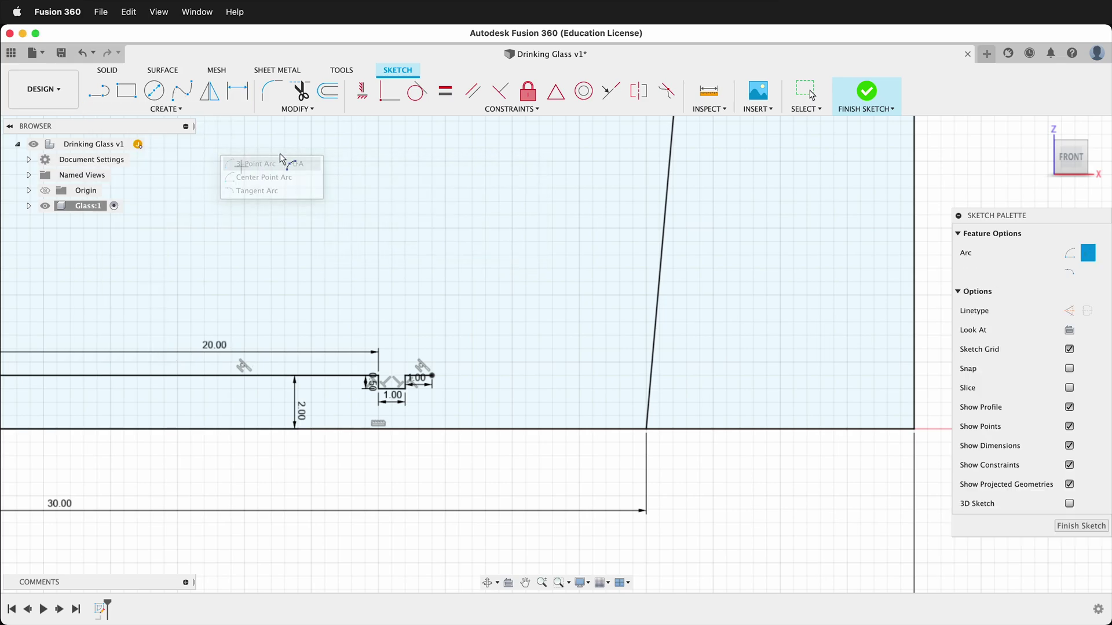
left_click(432, 377)
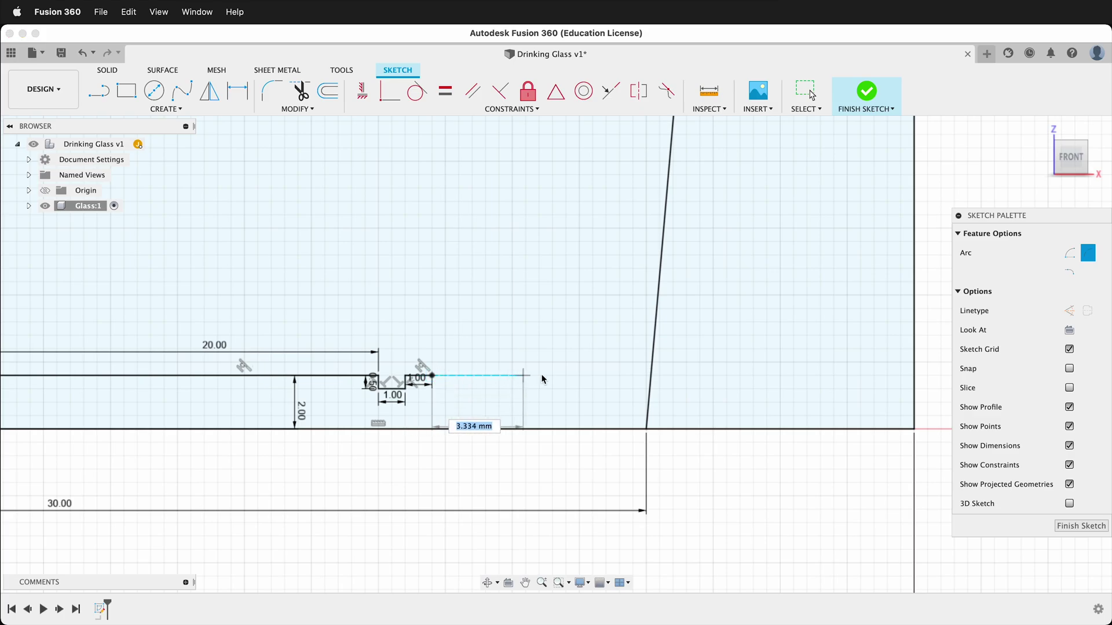
left_click(650, 378)
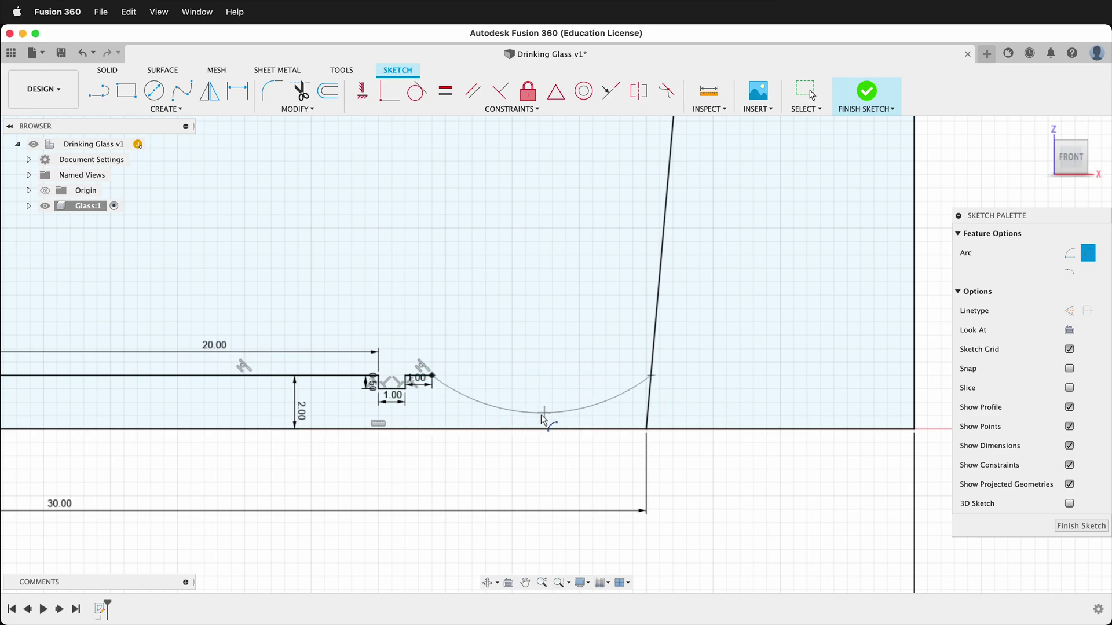
left_click(541, 429)
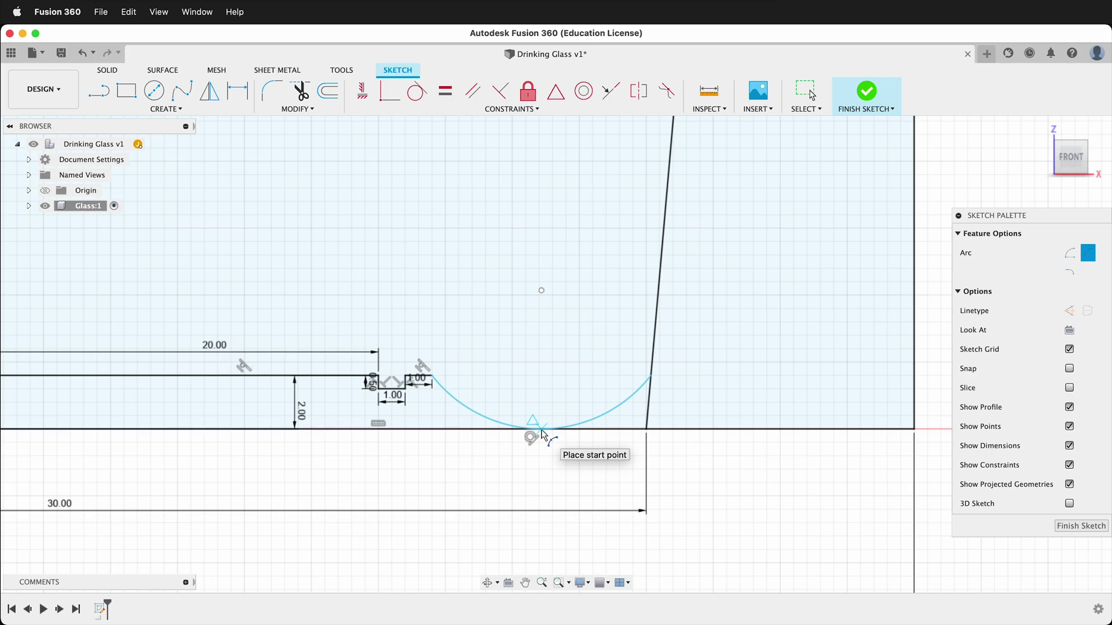
- Dimension the arc's endpoint on the slanted wall line 2 mm above the rectangle's bottom edge
key("d")
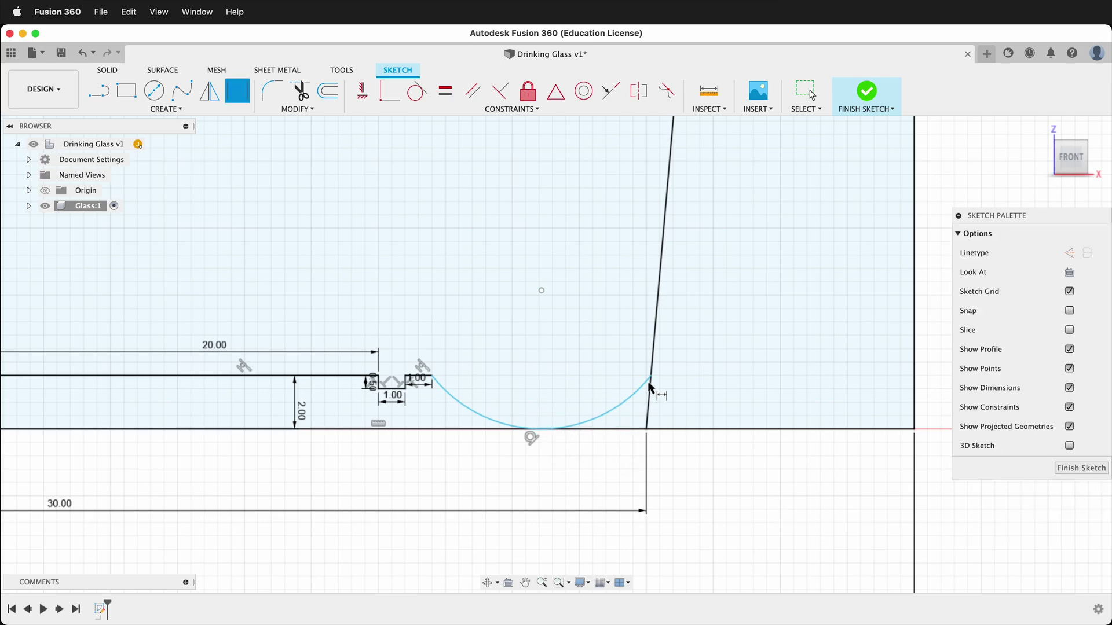
left_click(657, 429)
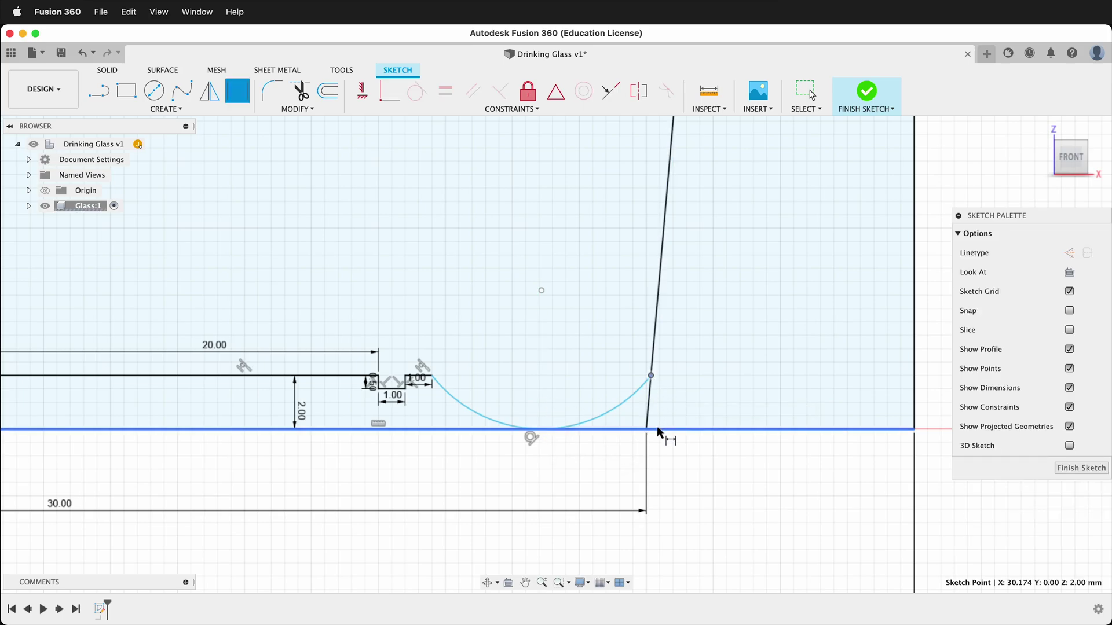
left_click(689, 397)
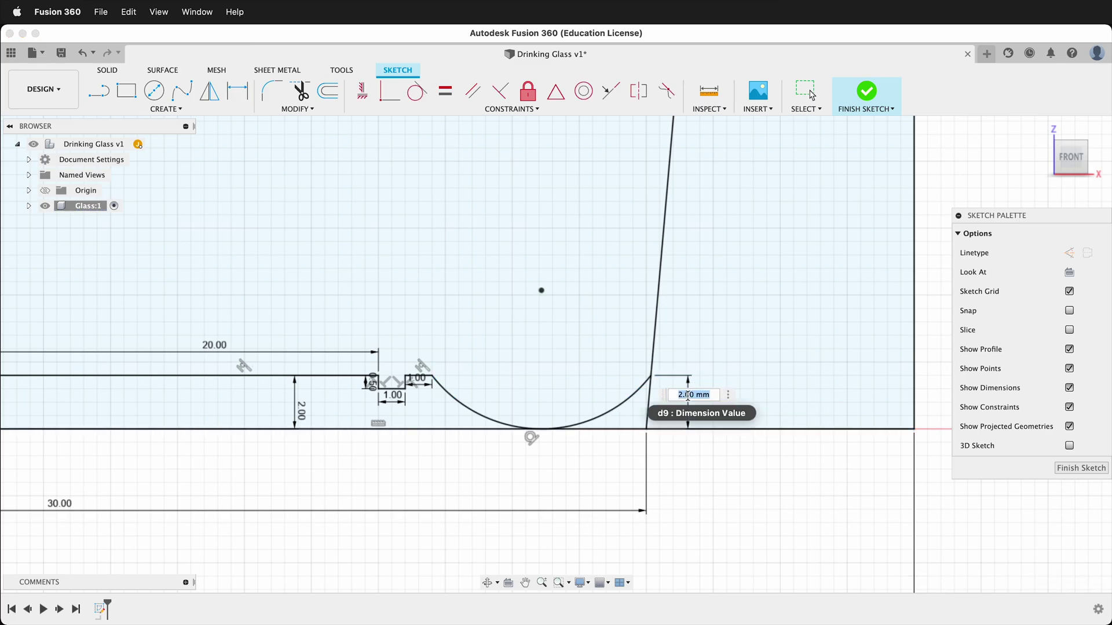
key("Return")
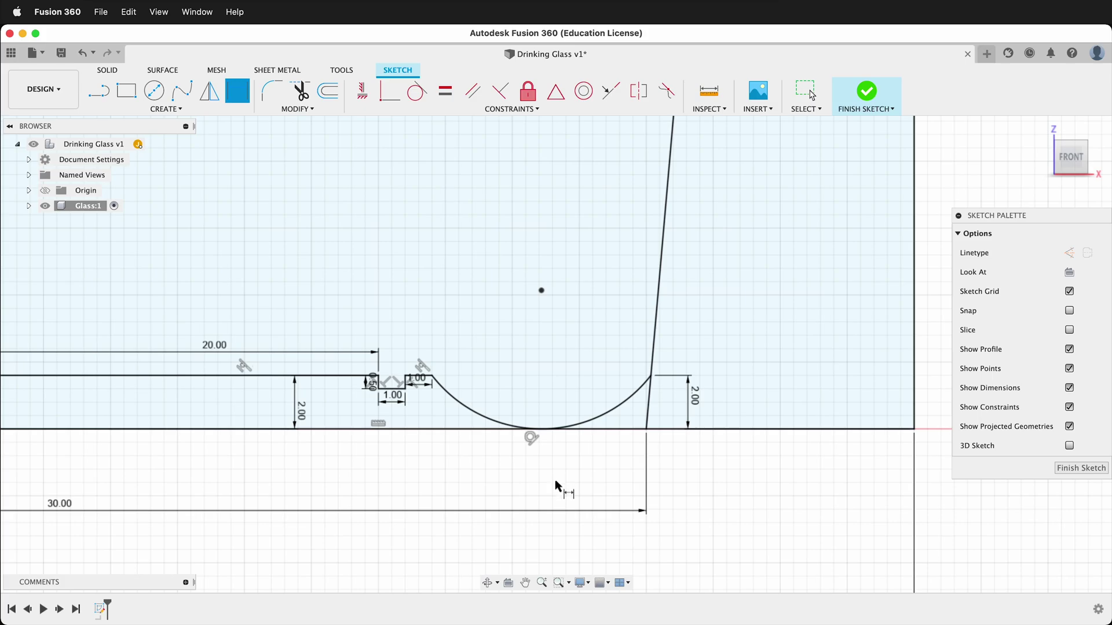
- Draw an inner wall line down from the rectangle's top edge beside the slanted line, continuing as a horizontal floor line about 24 mm long to the rectangle's axis-side edge
scroll(567, 513, "down", 3)
scroll(566, 512, "down", 8)
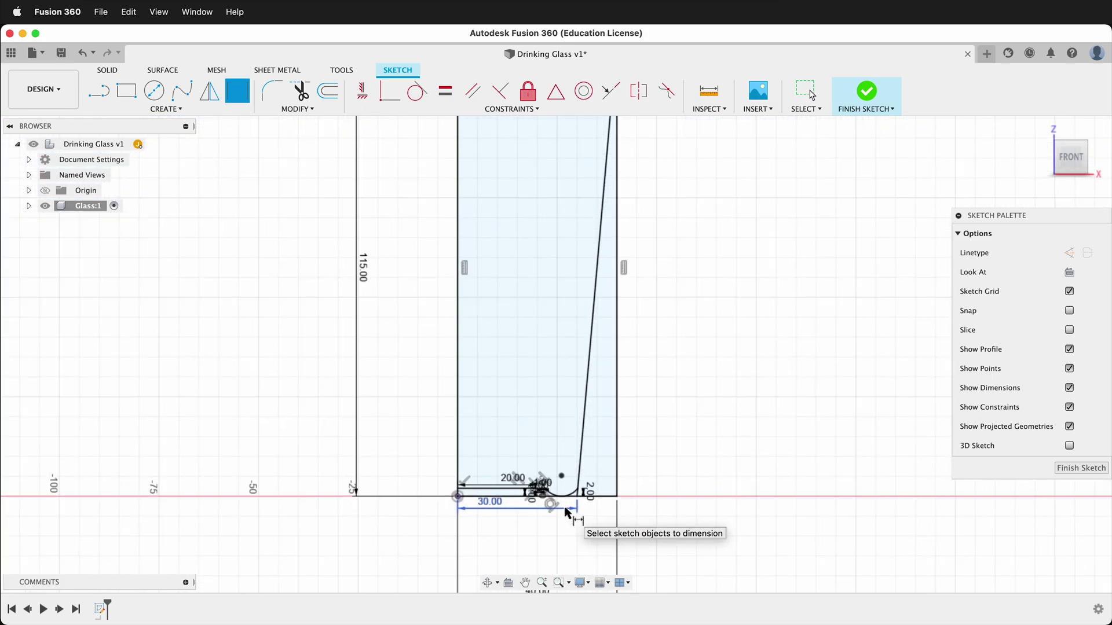
scroll(588, 263, "up", 6)
scroll(587, 264, "up", 2)
key("l")
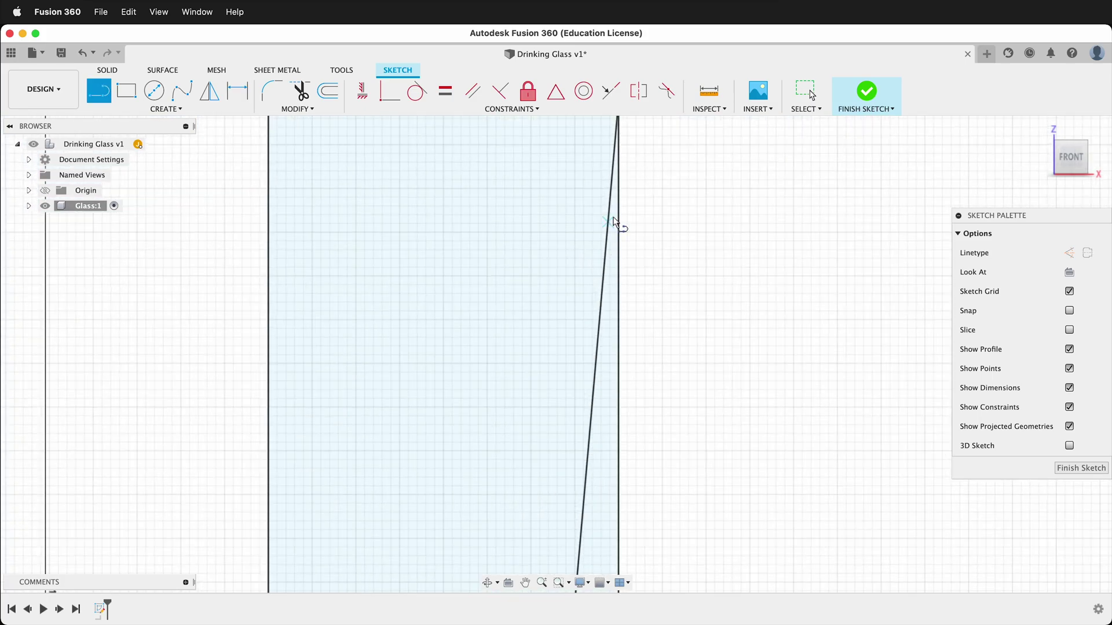
scroll(647, 281, "down", 3)
left_click(614, 184)
scroll(579, 519, "down", 3)
scroll(567, 509, "up", 5)
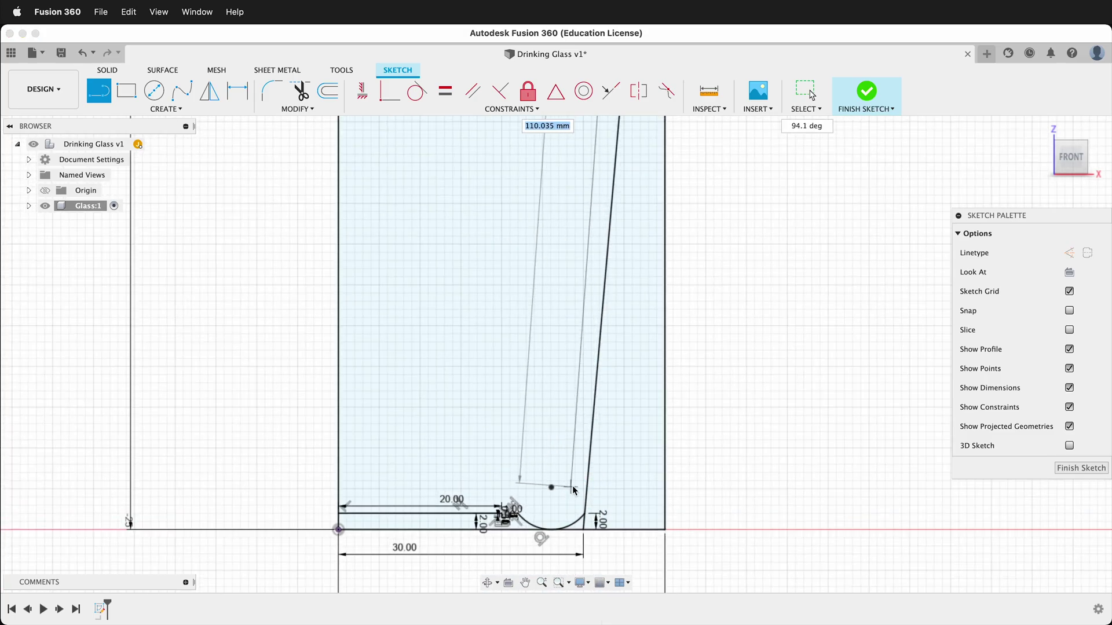
scroll(574, 490, "up", 2)
left_click(514, 497)
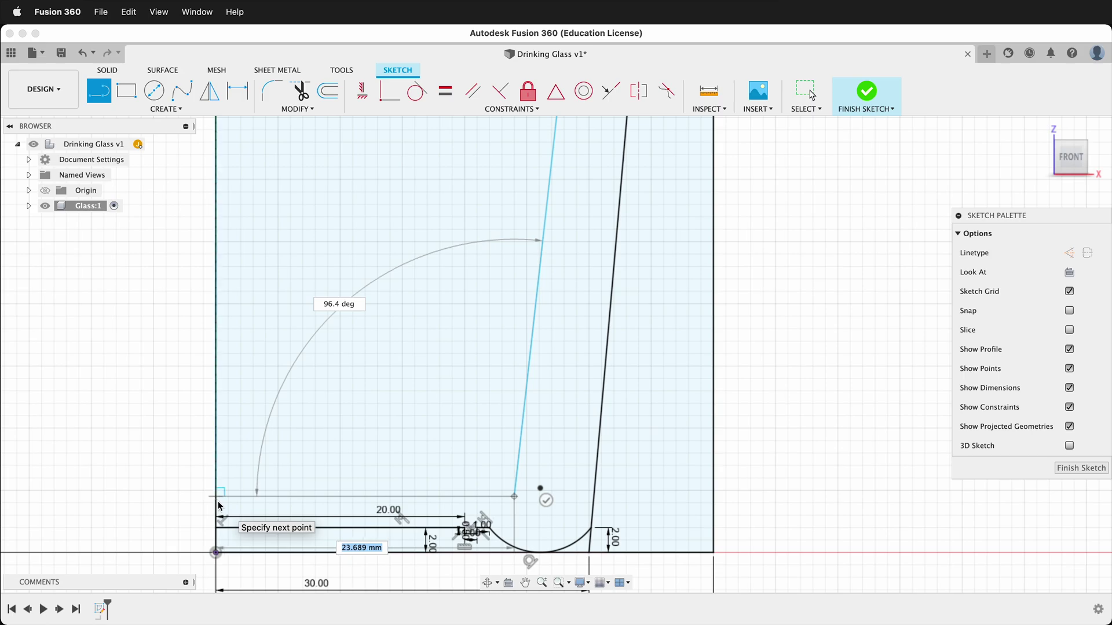
double_click(218, 496)
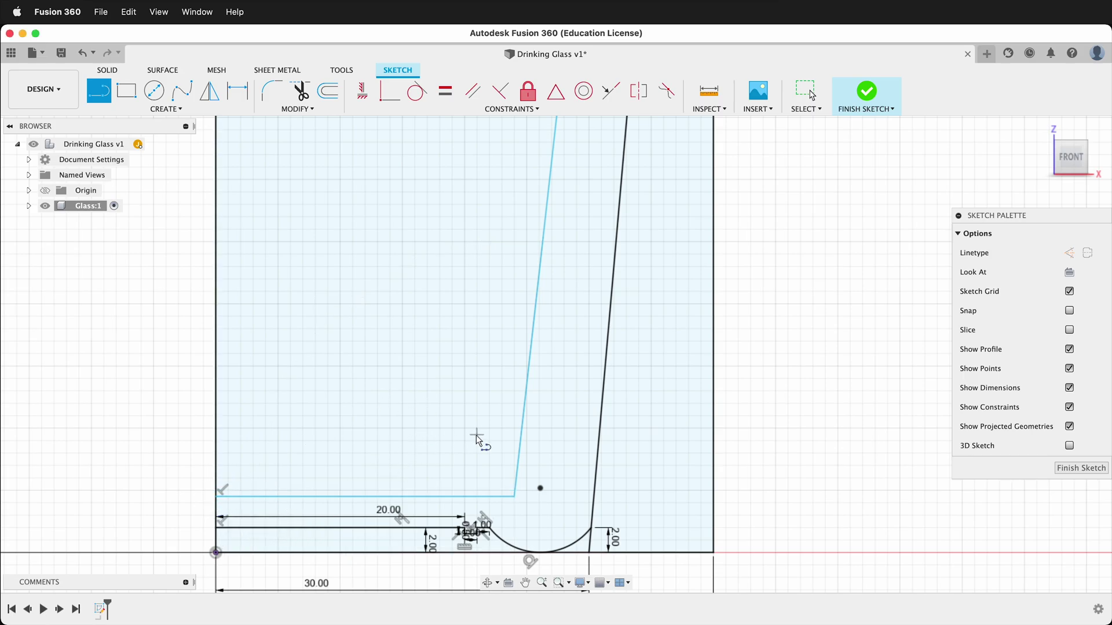
- Dimension the inner floor line 3 mm above the notch's horizontal edge
scroll(487, 543, "up", 5)
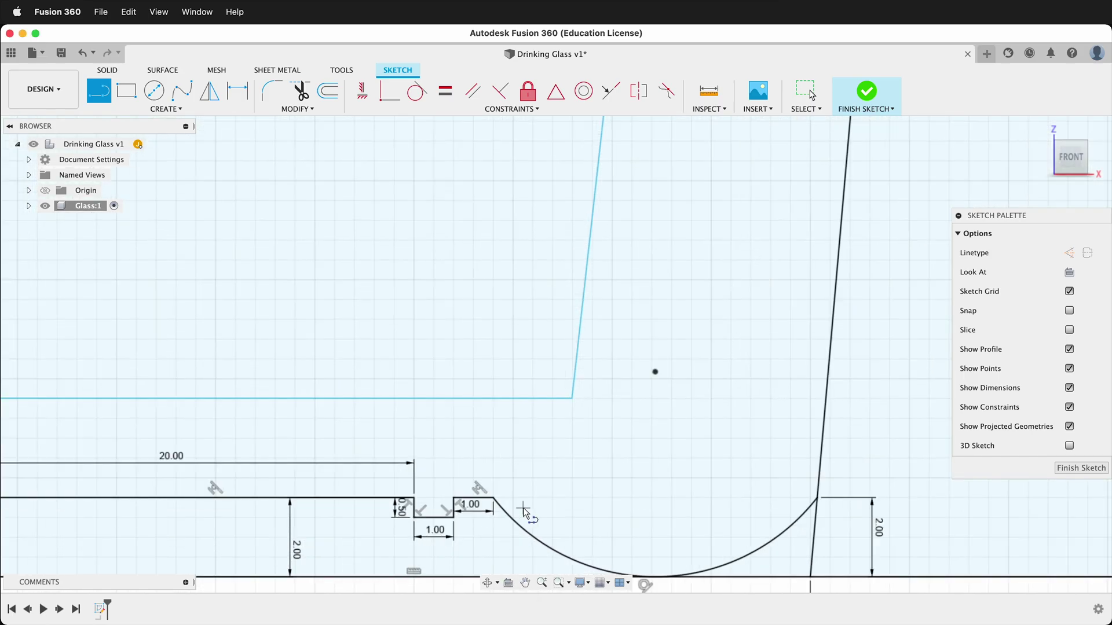
key("d")
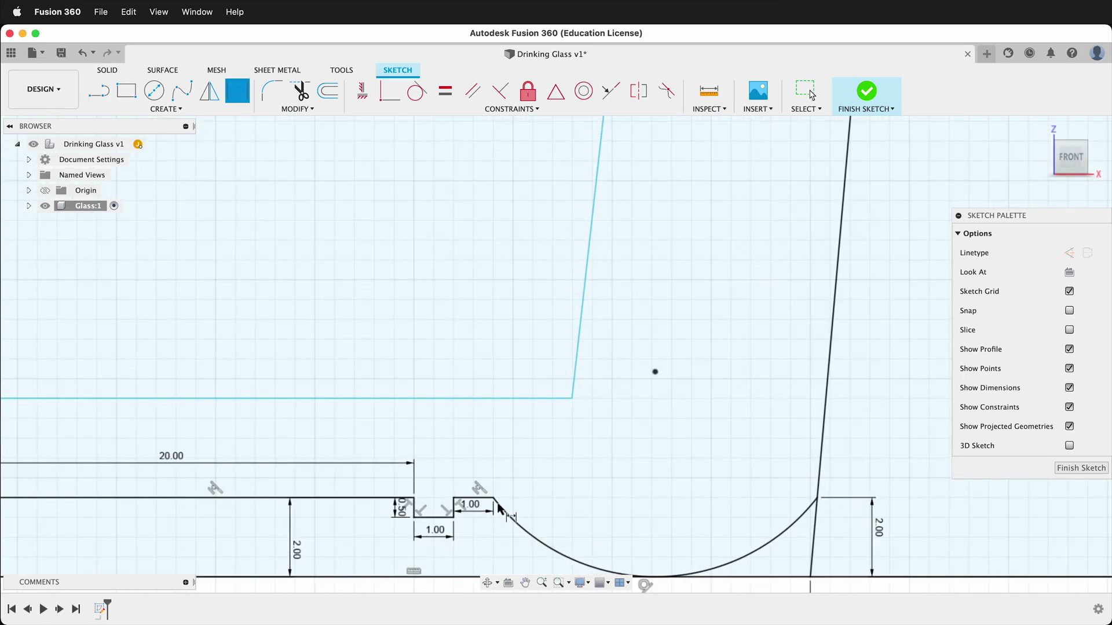
left_click(439, 523)
left_click(446, 397)
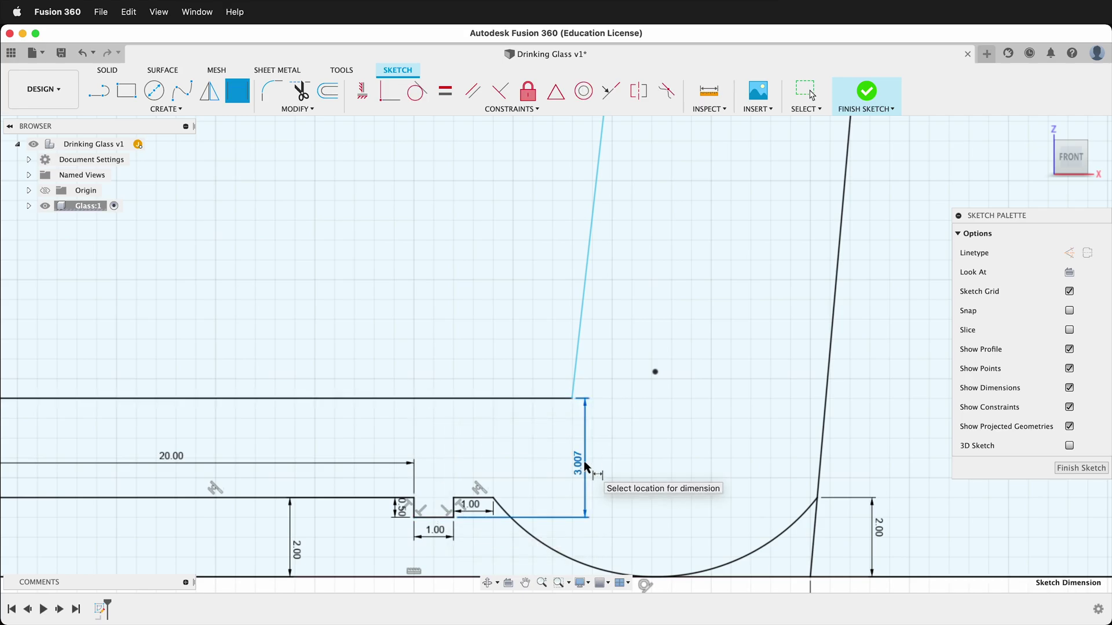
left_click(585, 466)
type("3")
key("Return")
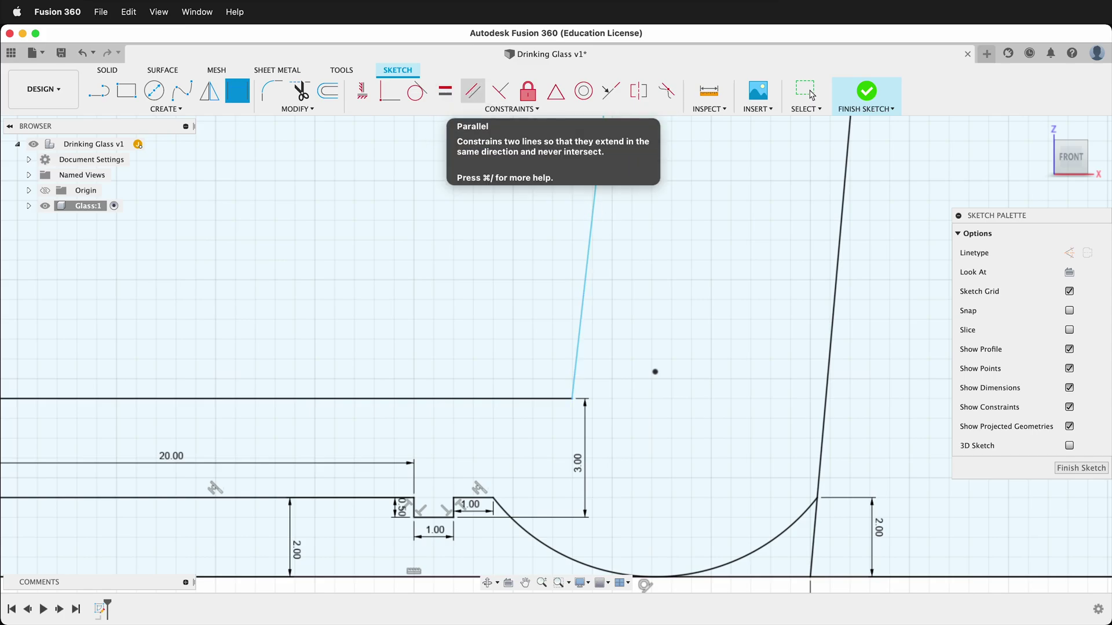
- Apply a Parallel constraint between the inner wall line and the slanted outer wall line
left_click(472, 92)
left_click(596, 186)
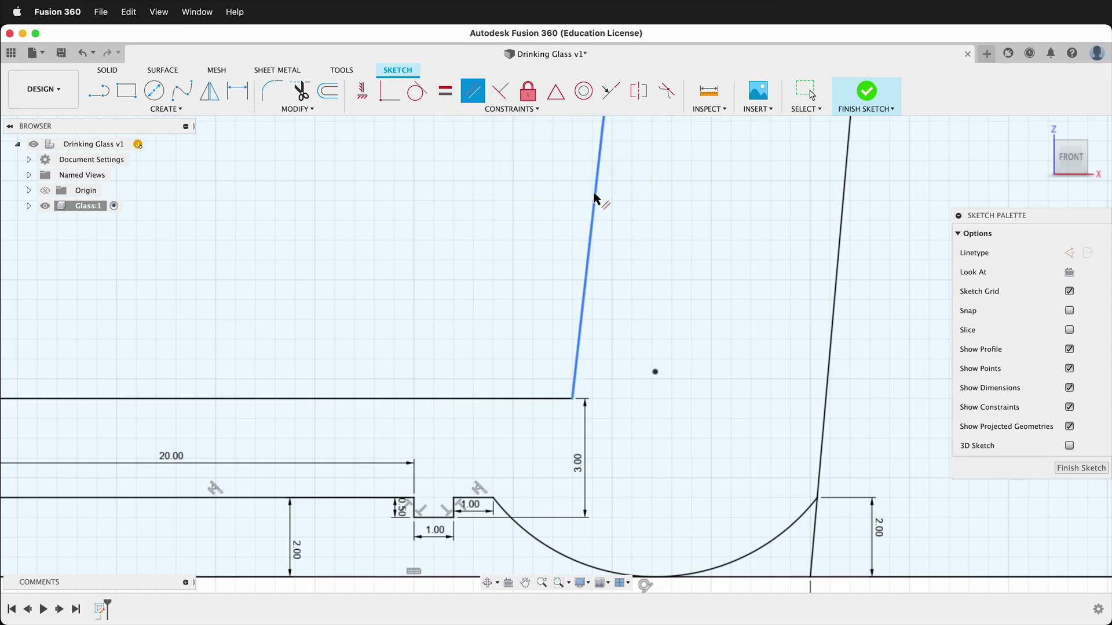
left_click(849, 215)
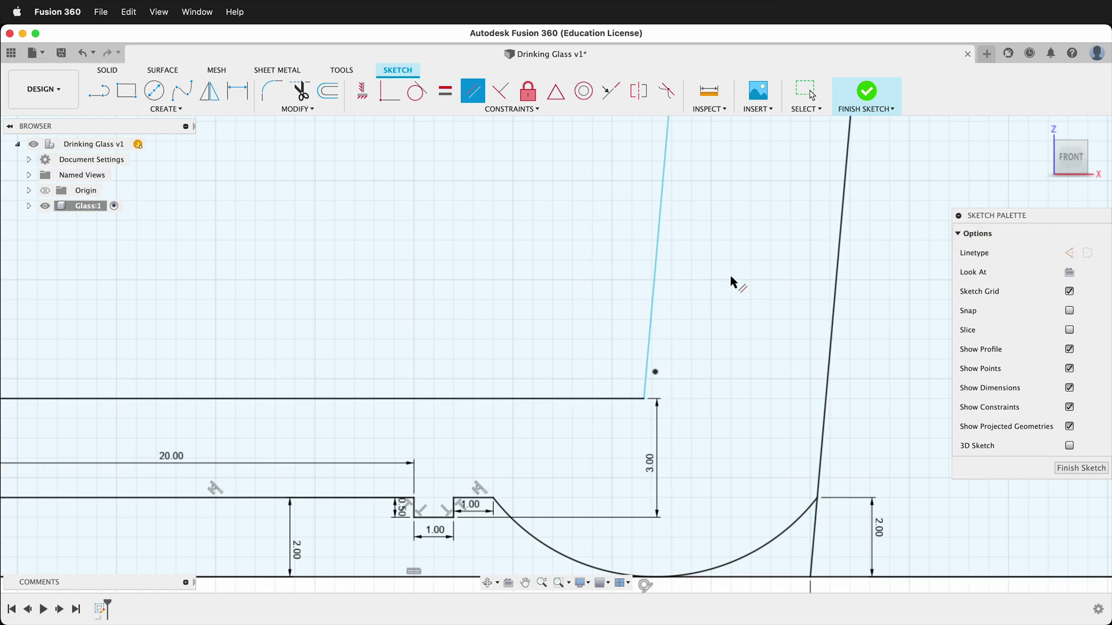
- Set the wall thickness between the inner and outer slanted lines to 3 mm
key("d")
left_click(658, 238)
left_click(825, 255)
left_click(746, 268)
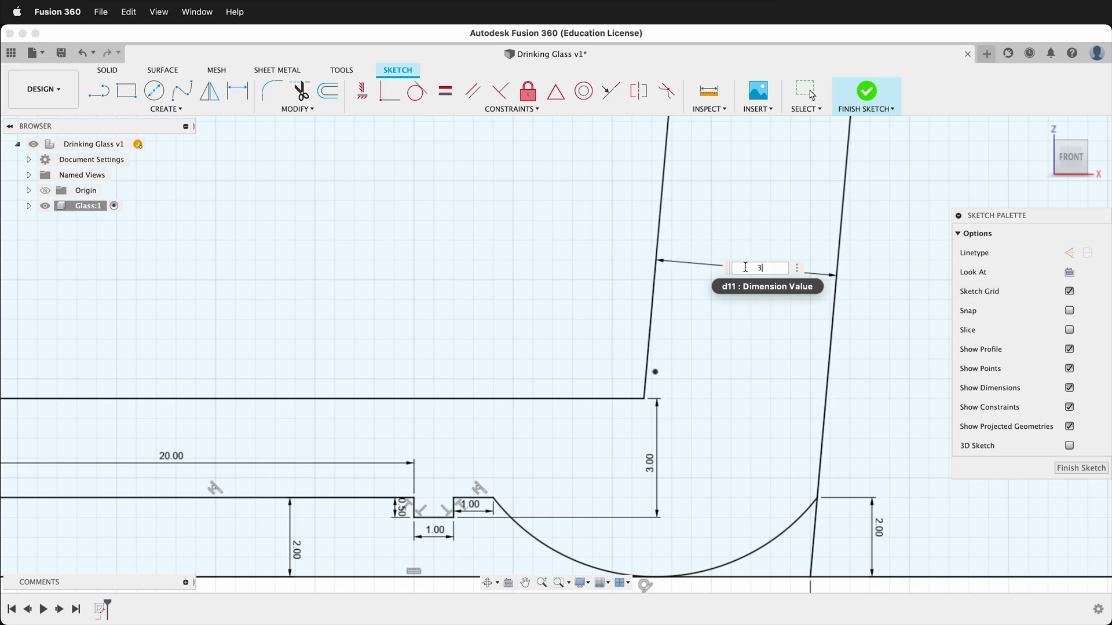
key("Return")
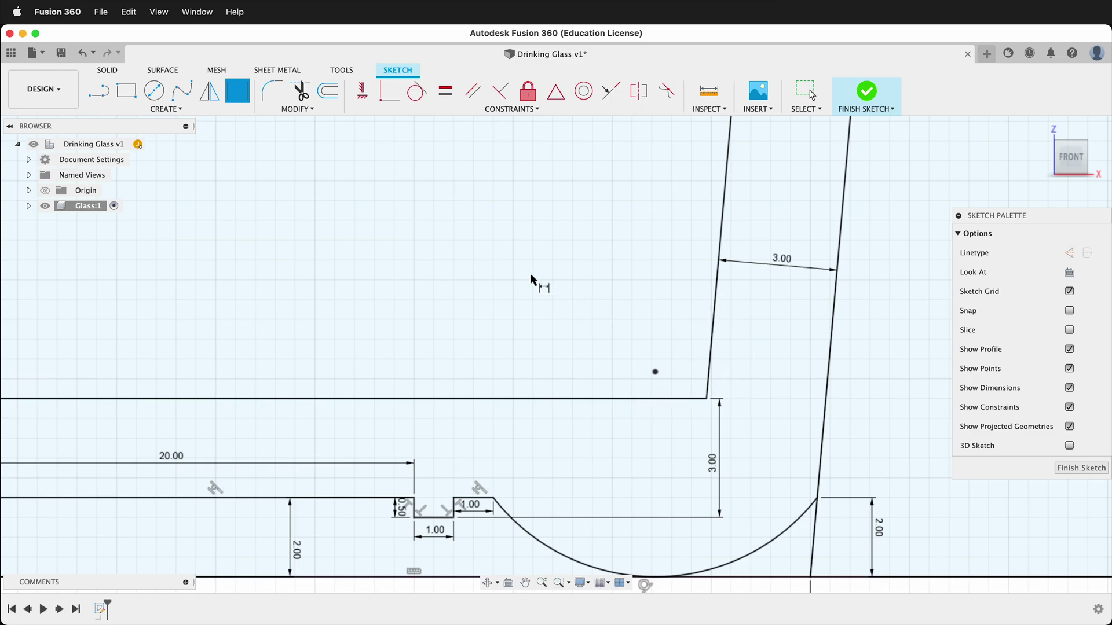
- Draw a 3-point arc across the inner corner between floor and wall lines, and constrain it tangent to the inner wall line
left_click(179, 111)
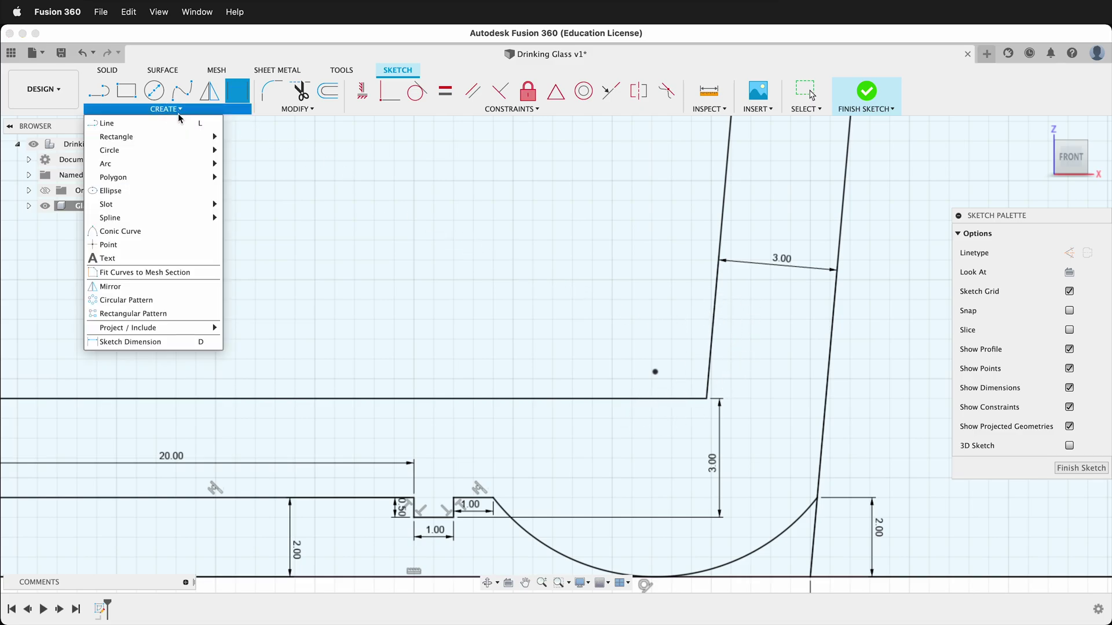
mouse_move(183, 164)
left_click(258, 169)
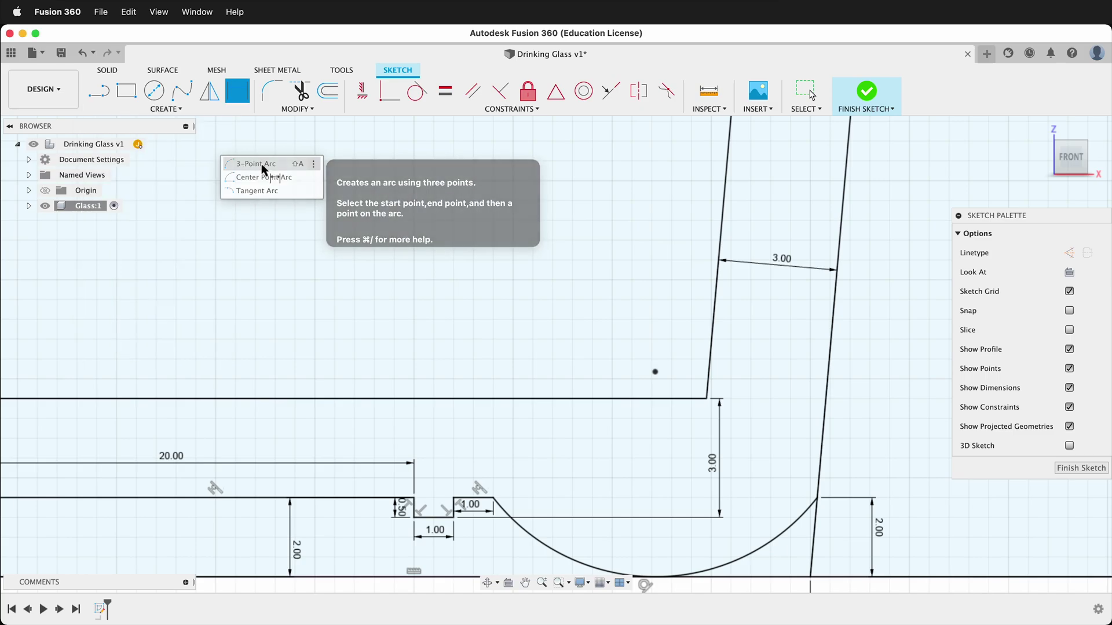
left_click(630, 399)
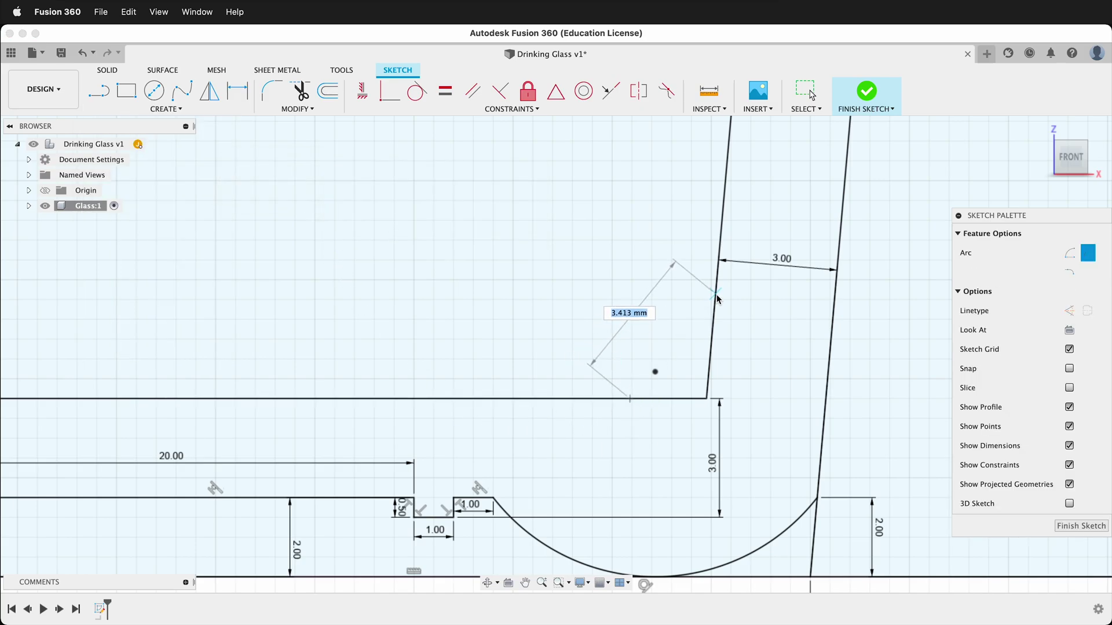
left_click(714, 308)
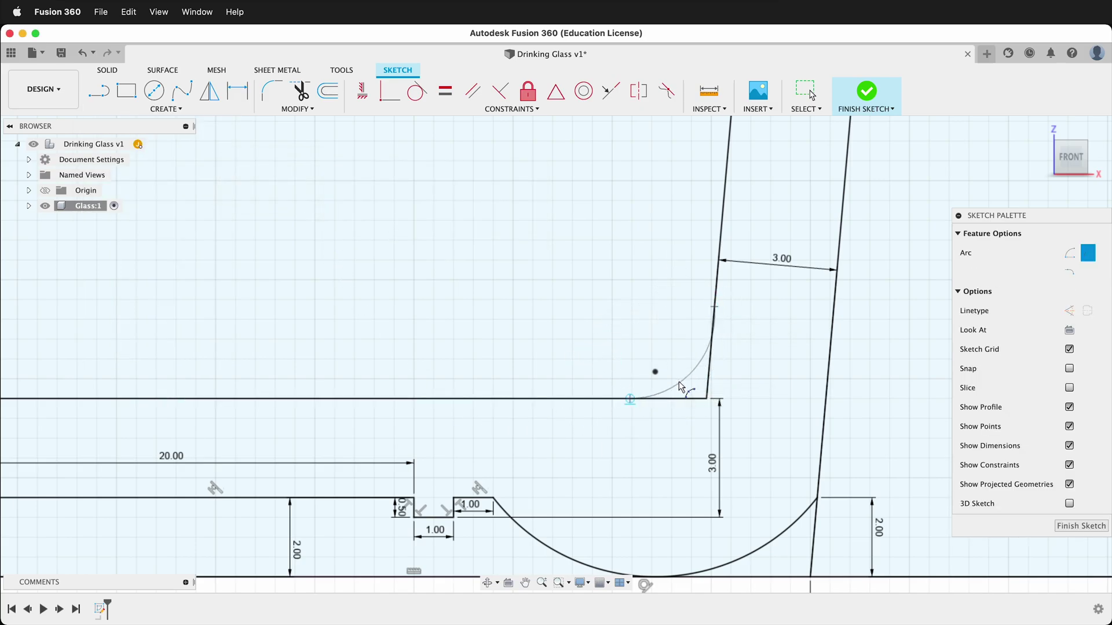
left_click(679, 381)
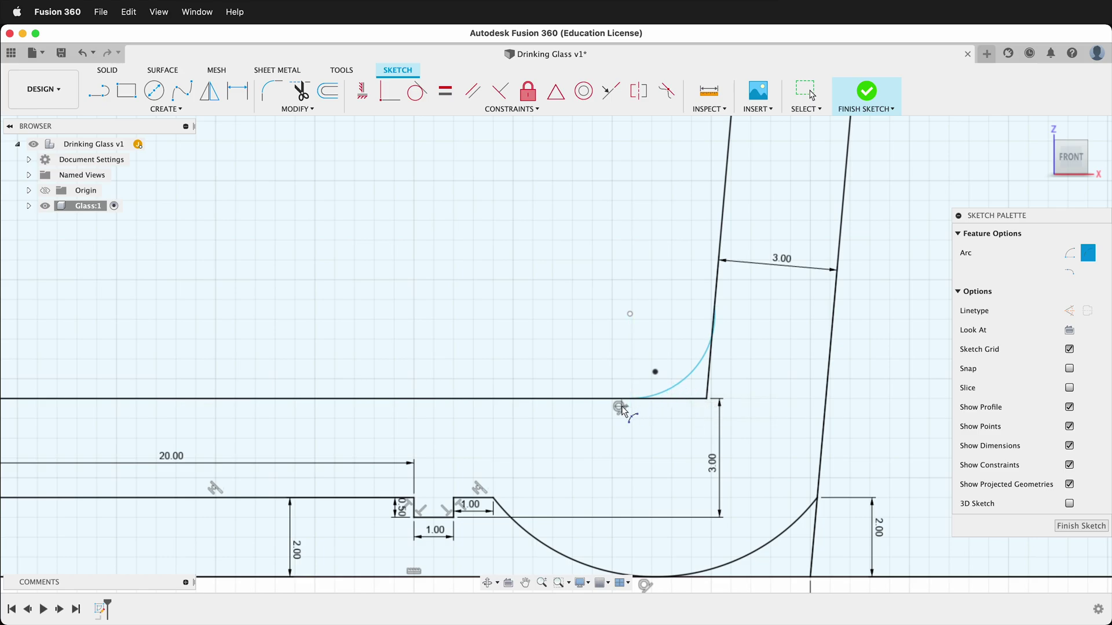
left_click(416, 91)
left_click(709, 362)
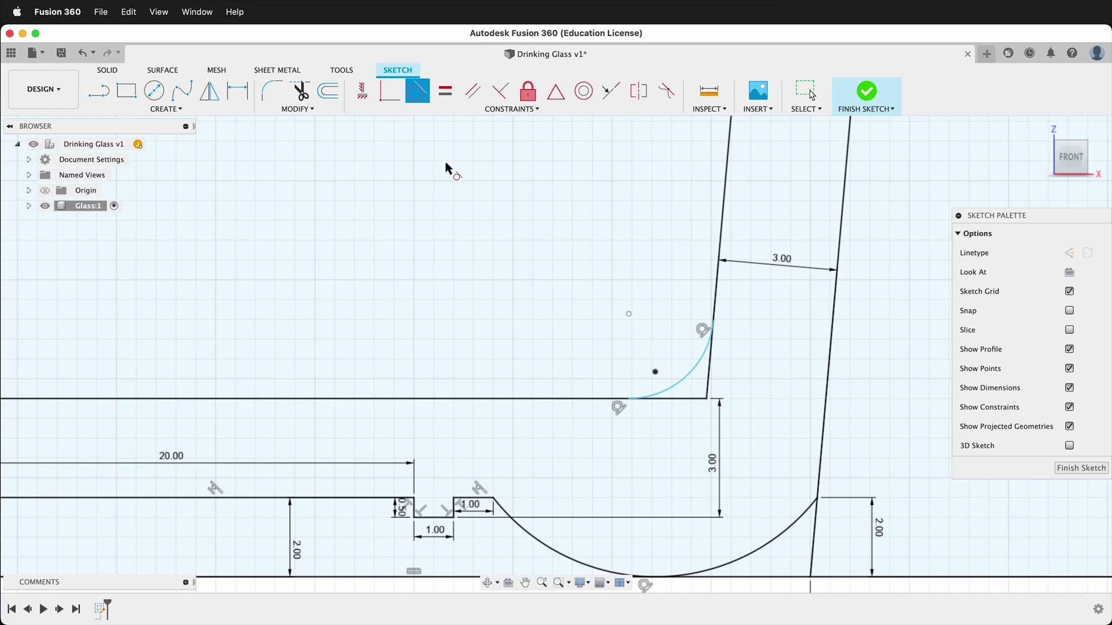
- Set the inner corner arc's radius to 3 mm
key("d")
left_click(690, 368)
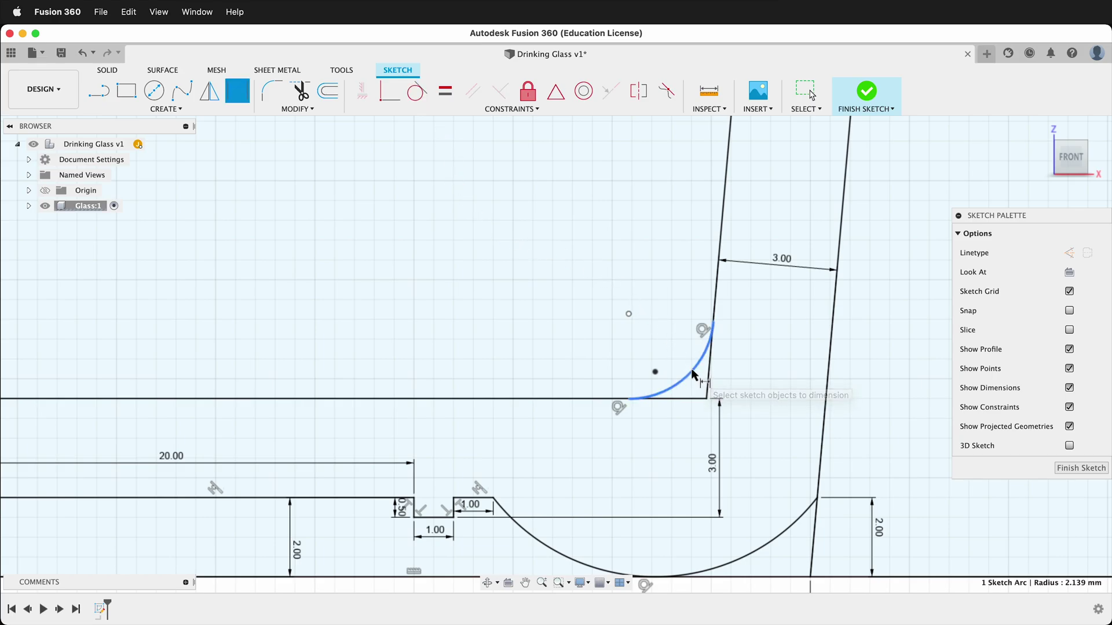
left_click(561, 322)
type("3")
key("Return")
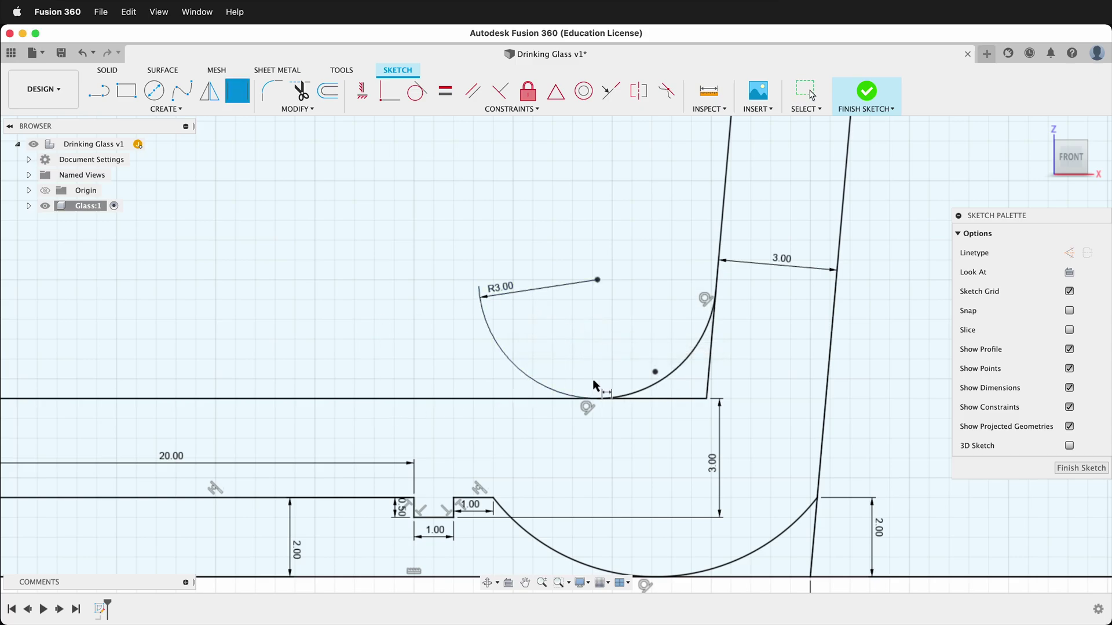
- Sketch a 2-Tangent Circle at the rim, tangent to the outer wall line and the rectangle's top edge, large enough to cross the inner wall line
scroll(659, 389, "down", 4)
scroll(659, 387, "down", 5)
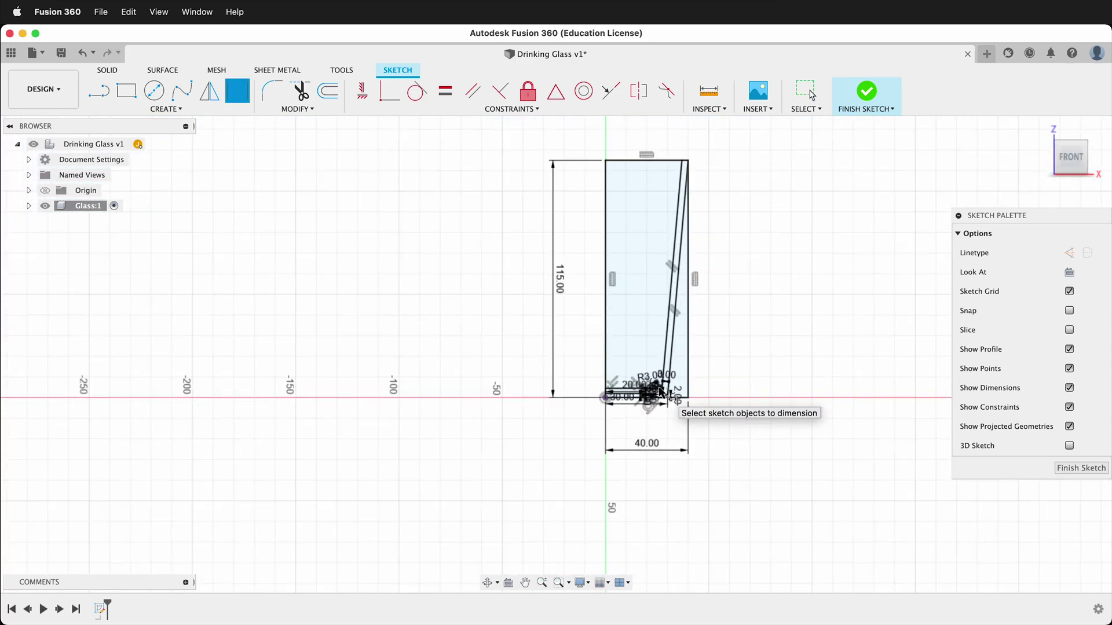
scroll(711, 207, "up", 5)
scroll(711, 210, "up", 4)
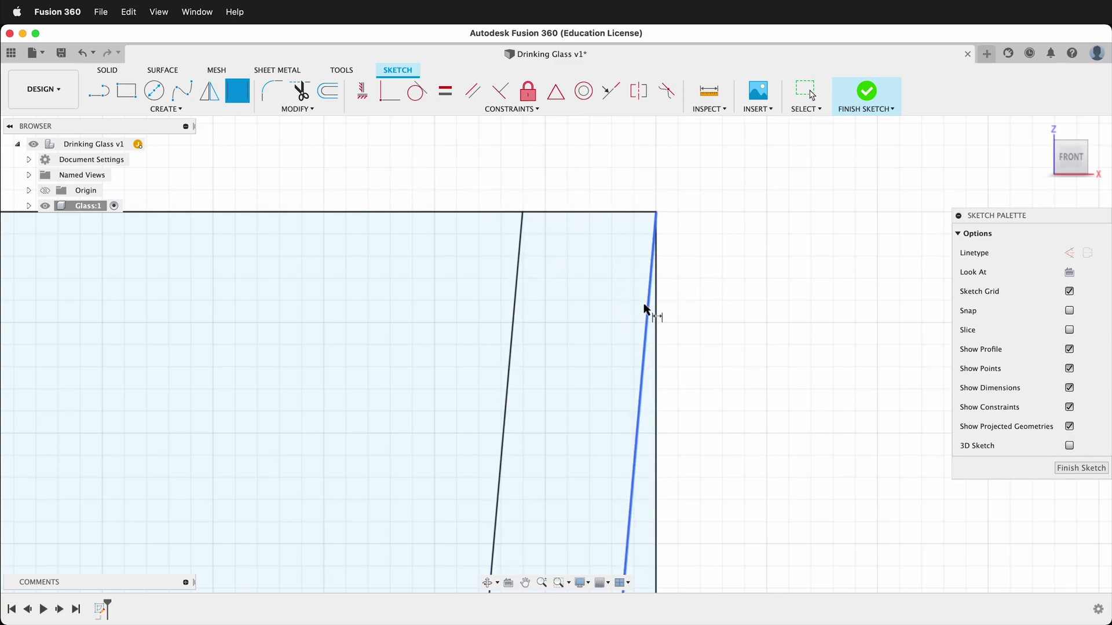
left_click(177, 112)
mouse_move(169, 150)
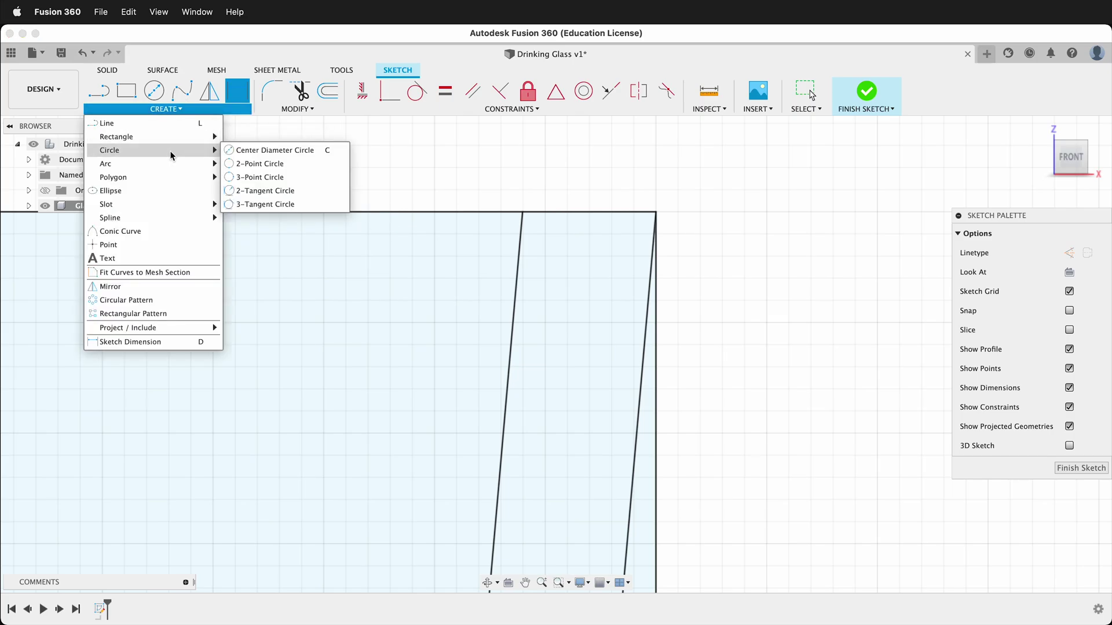
left_click(277, 191)
left_click(646, 318)
left_click(582, 211)
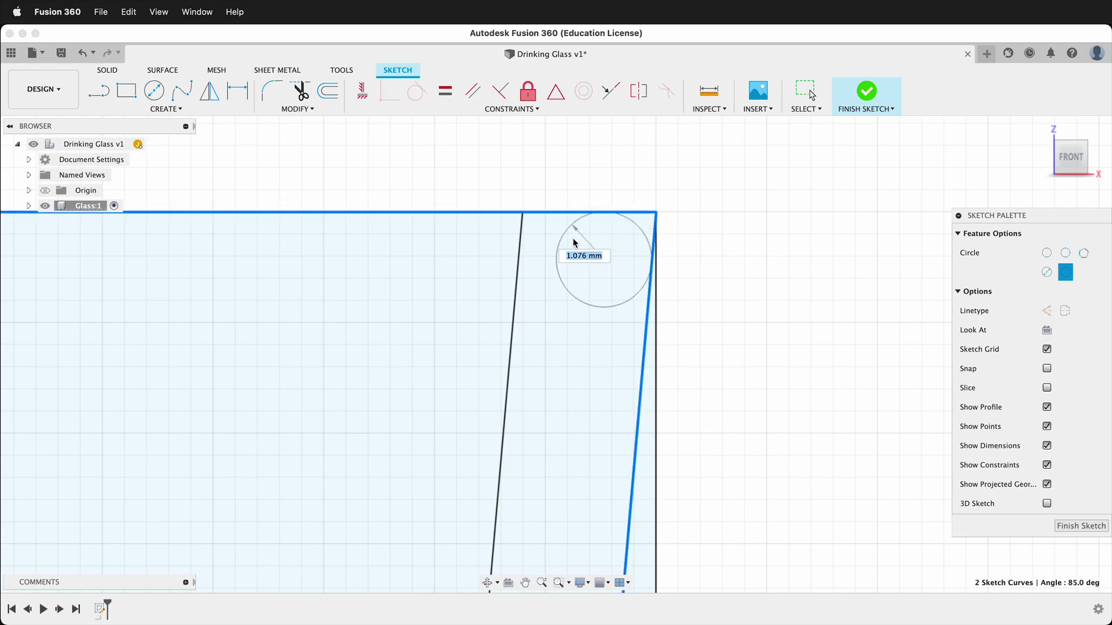
left_click(558, 290)
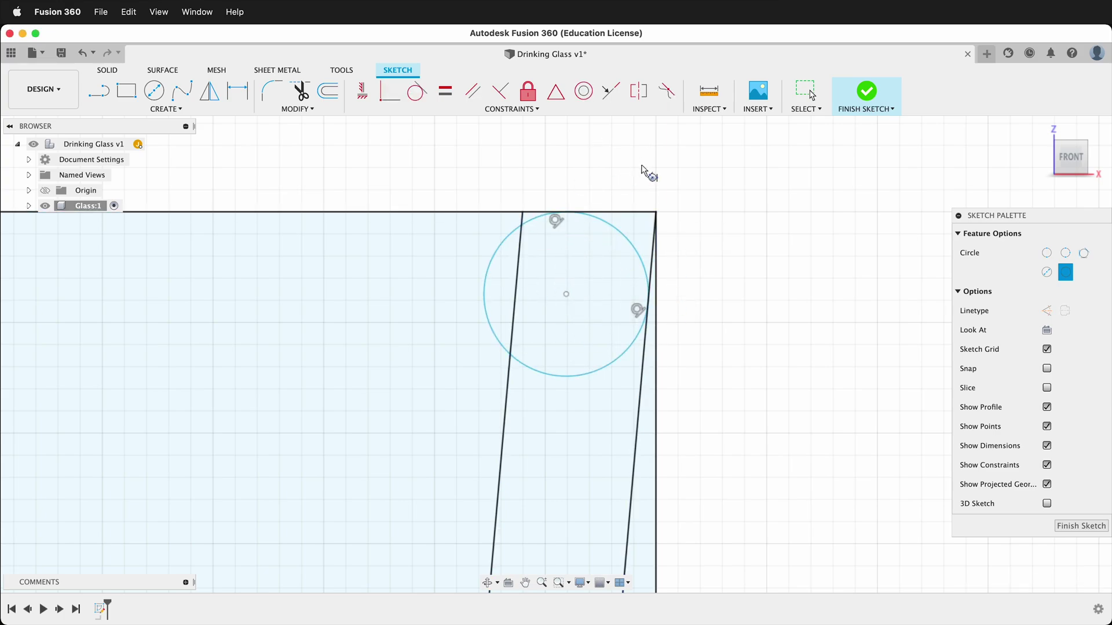
- Set the rim circle's diameter to 3.50 mm and finish the profile sketch
key("d")
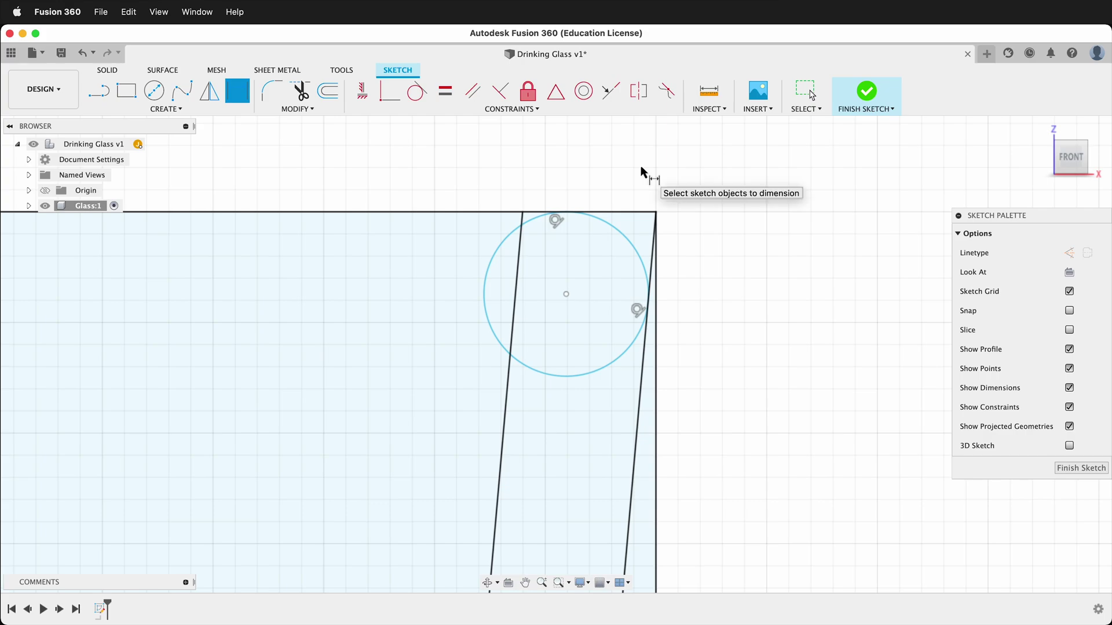
left_click(513, 236)
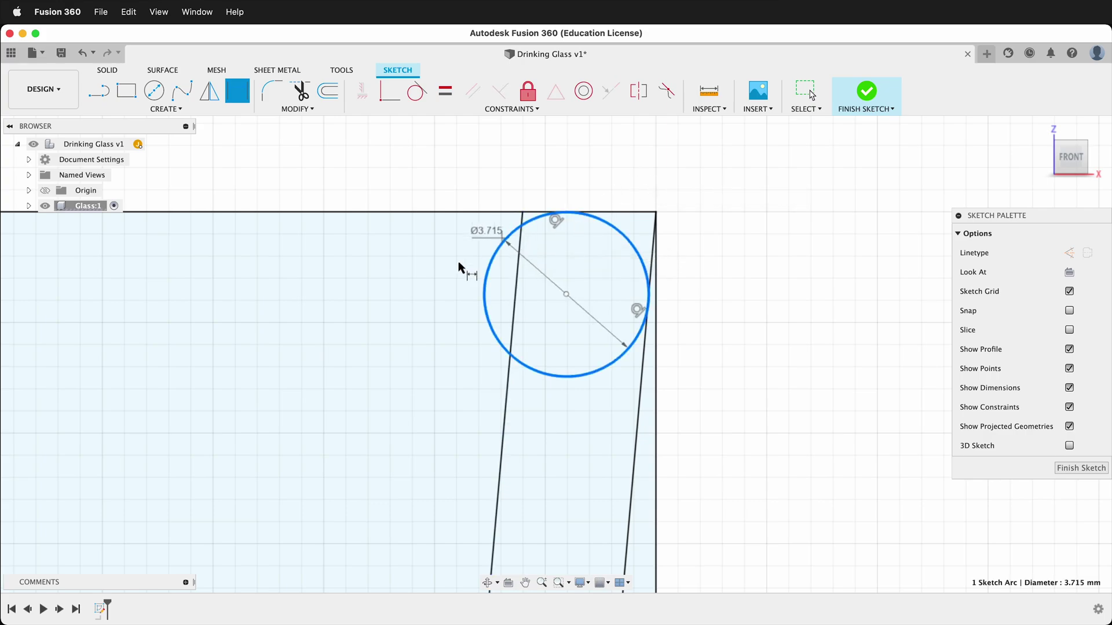
left_click(425, 325)
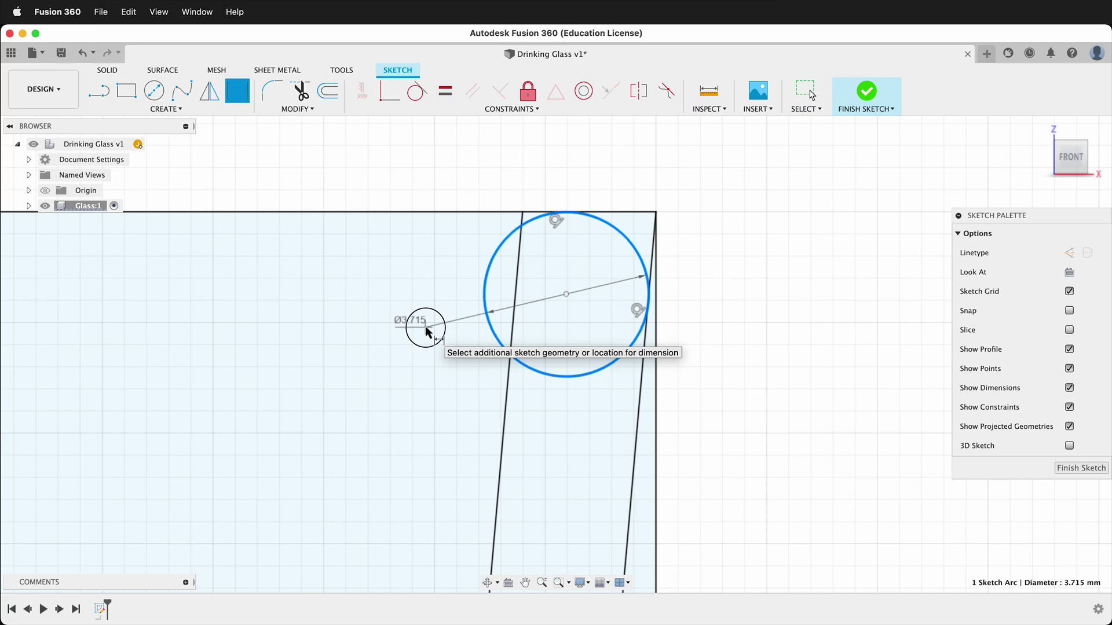
type("3.")
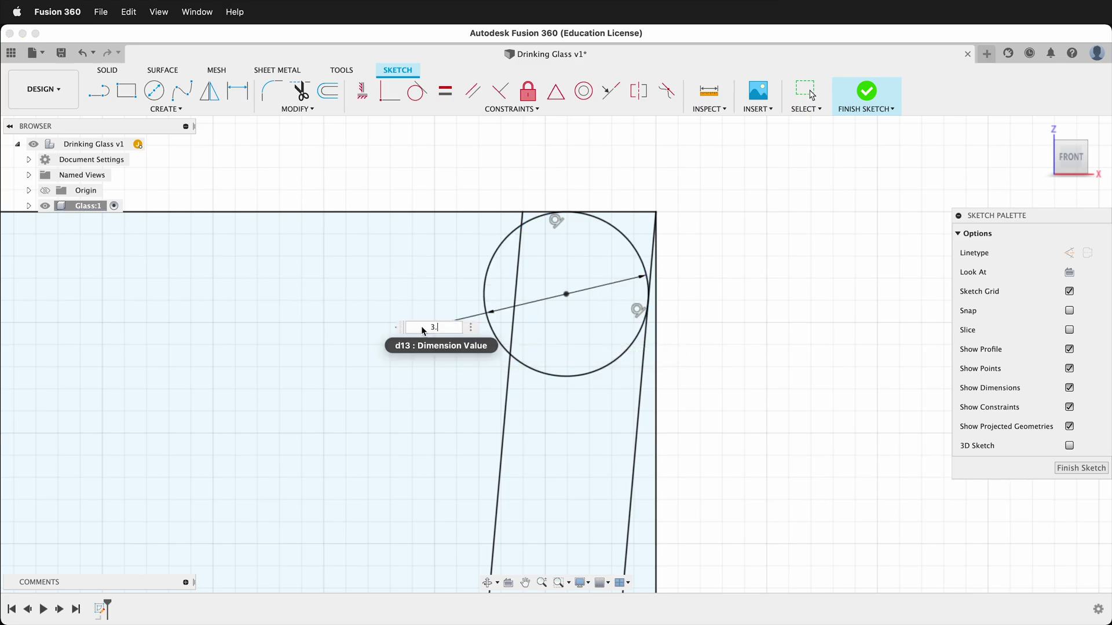
type("50")
key("Return")
scroll(679, 284, "down", 5)
scroll(679, 283, "down", 3)
middle_click_drag(661, 447, 647, 289)
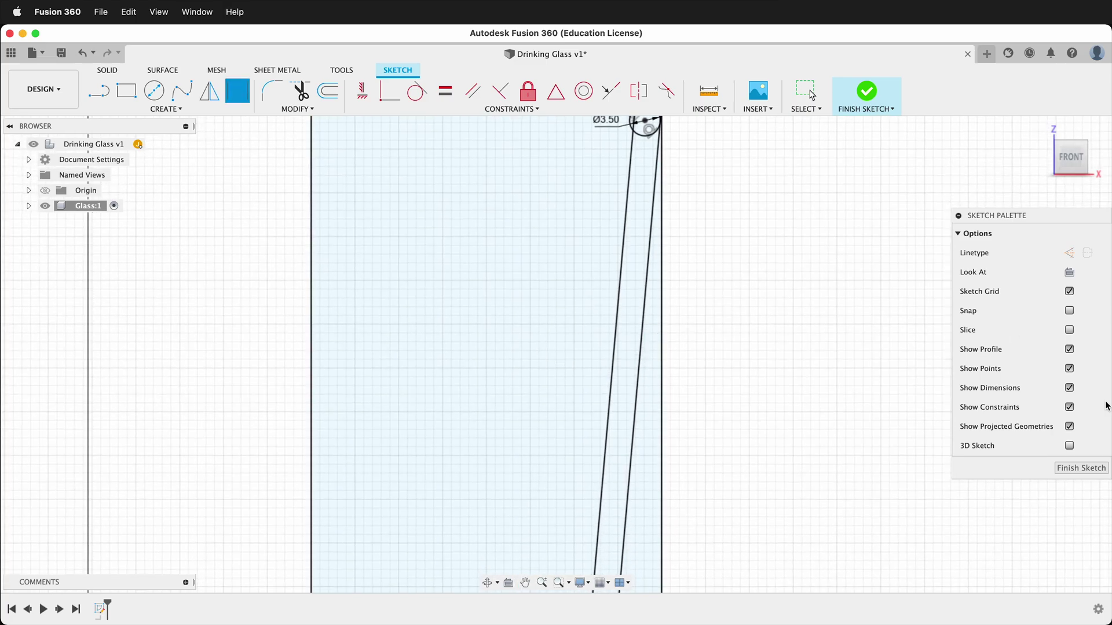
left_click(1079, 468)
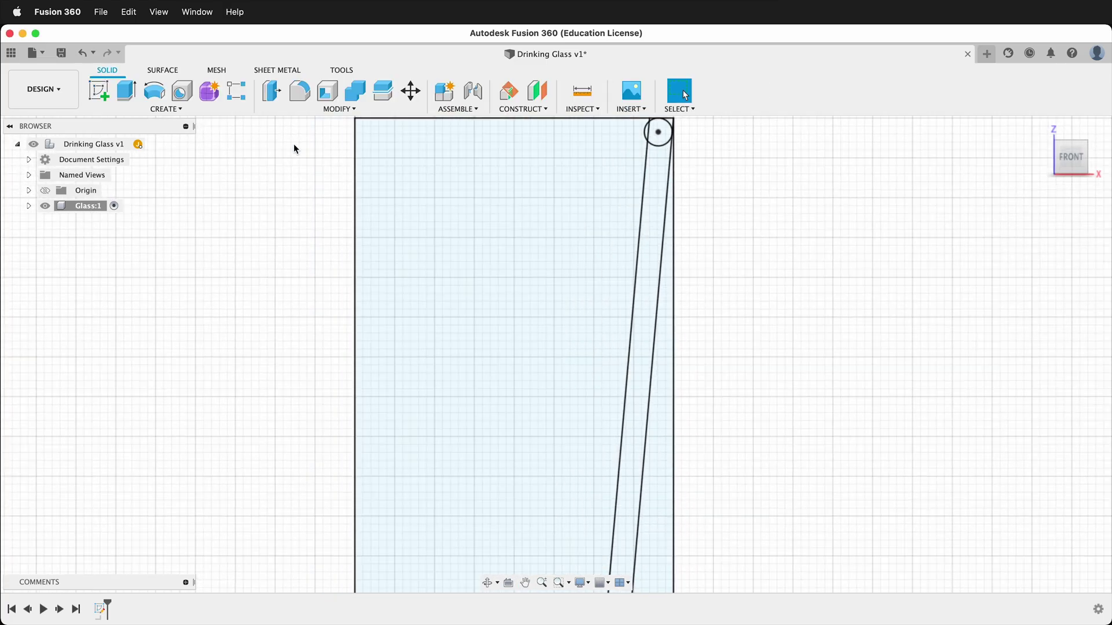
- Revolve both rim circle regions, the wall-and-floor region and the inner corner region 360 degrees about the rectangle's vertical edge through the origin as a new body
left_click(154, 92)
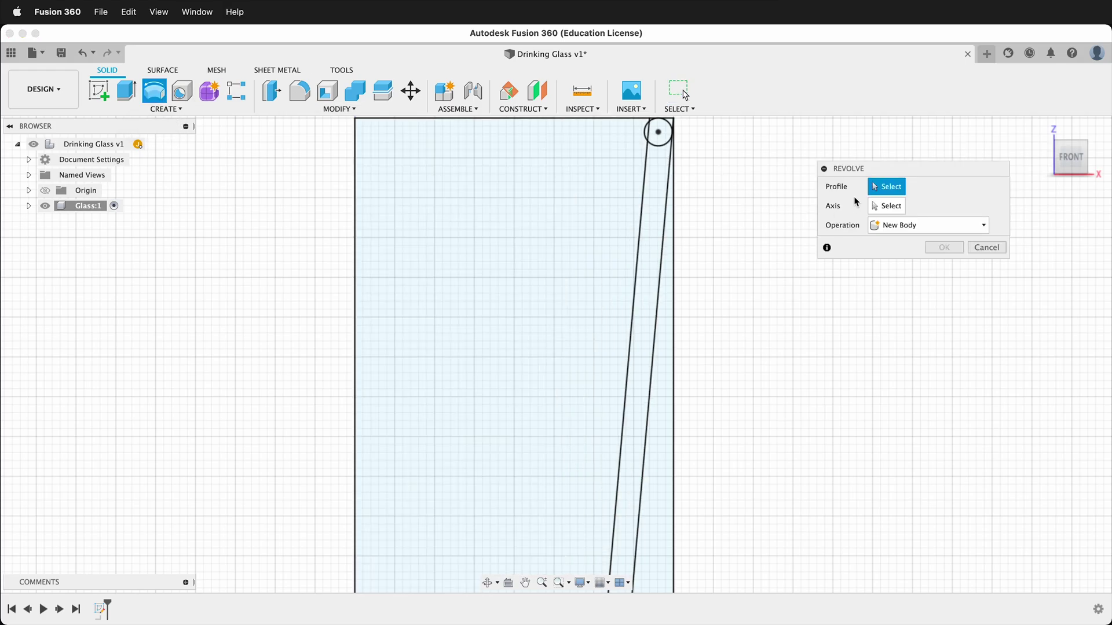
scroll(685, 130, "up", 8)
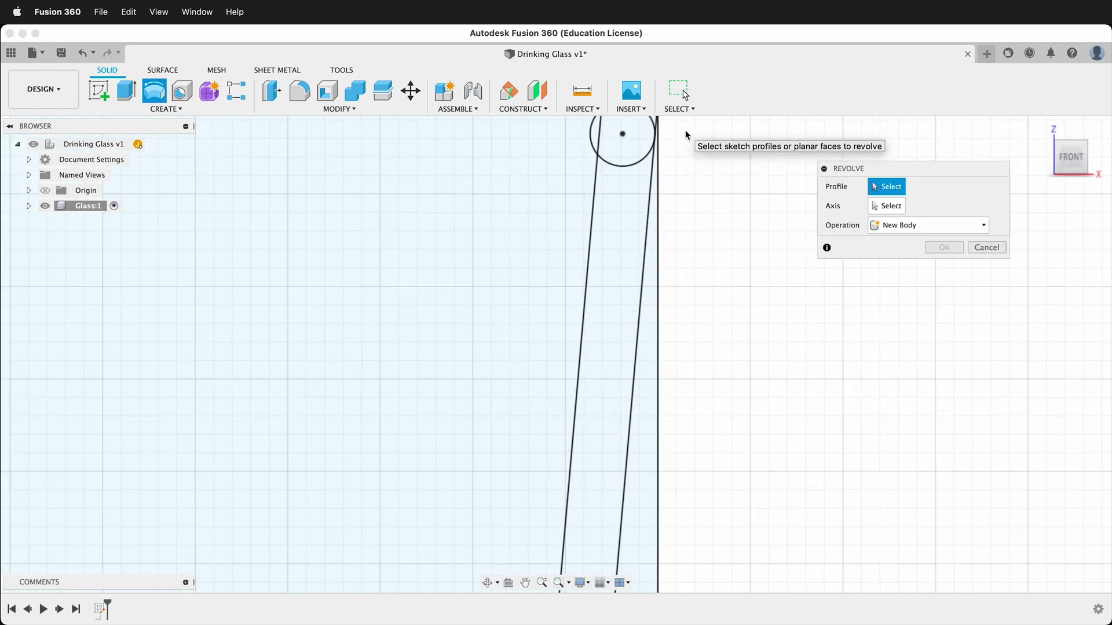
left_click(591, 149)
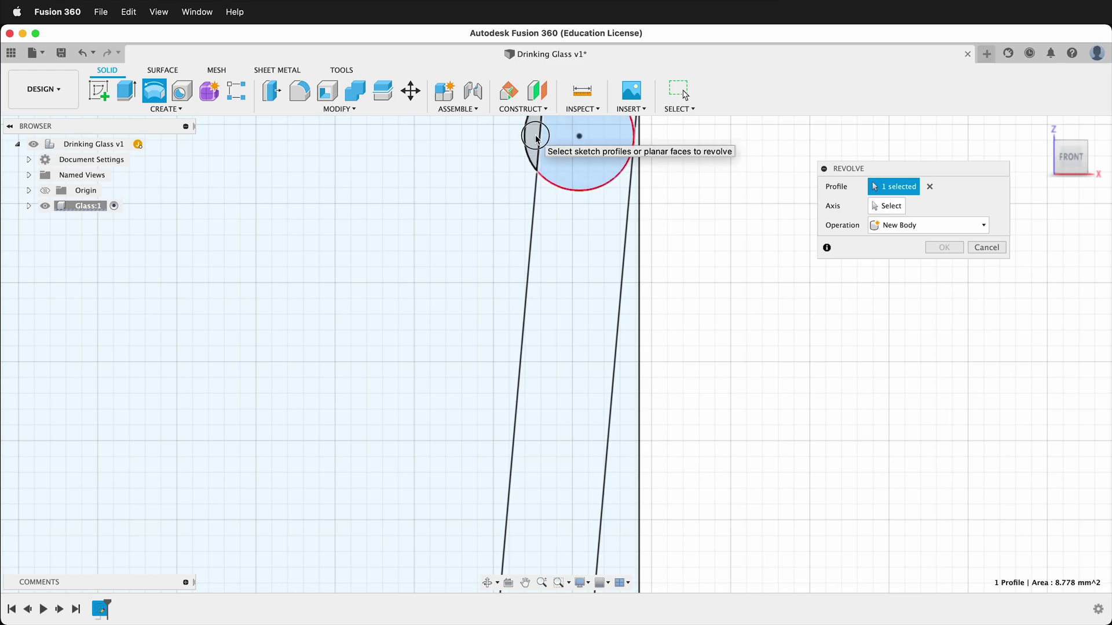
left_click(531, 142)
left_click(582, 296)
scroll(683, 272, "down", 10)
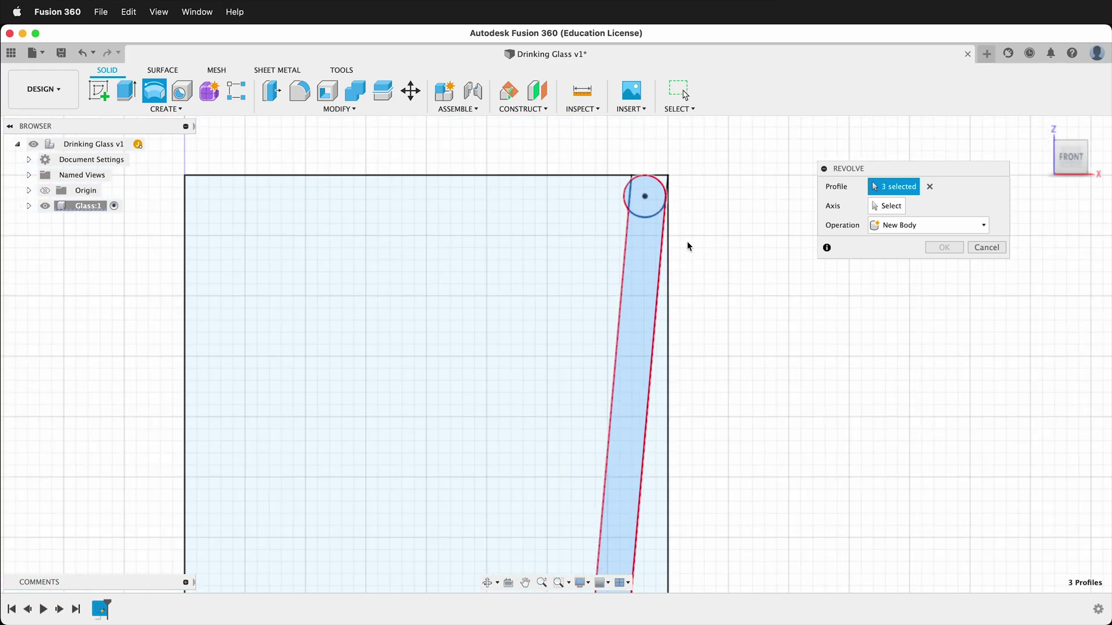
scroll(701, 290, "down", 3)
scroll(650, 398, "up", 10)
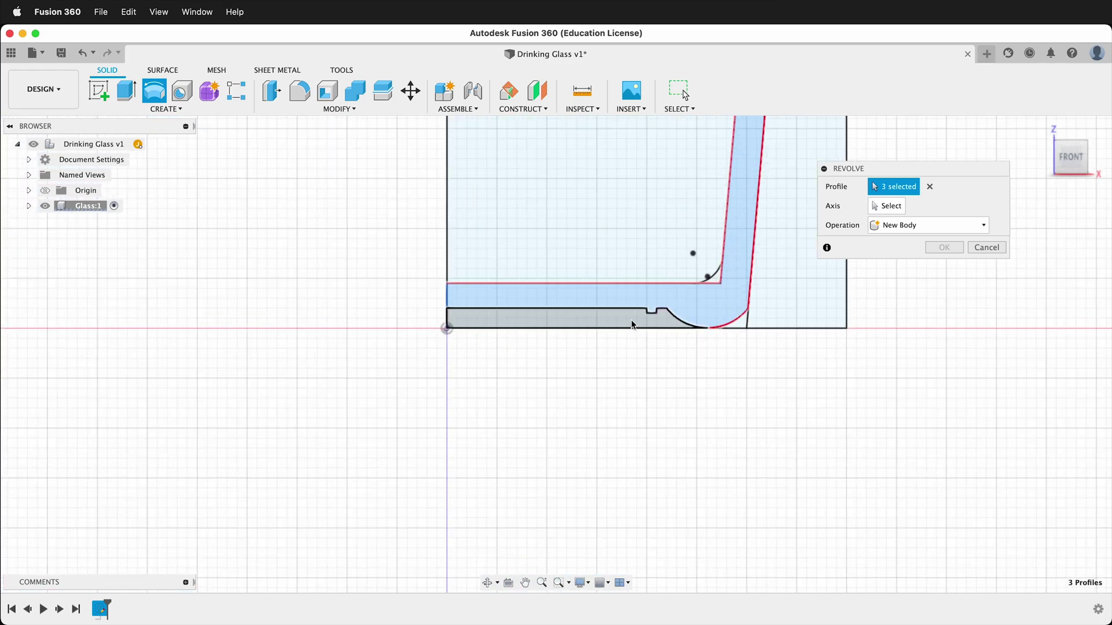
scroll(729, 306, "up", 10)
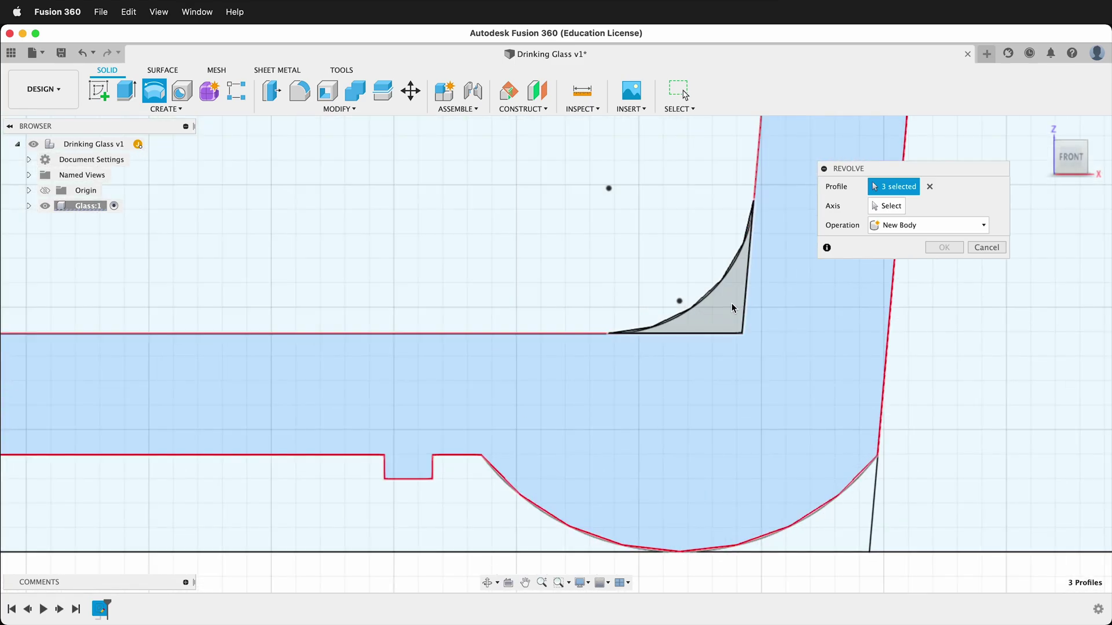
left_click(727, 307)
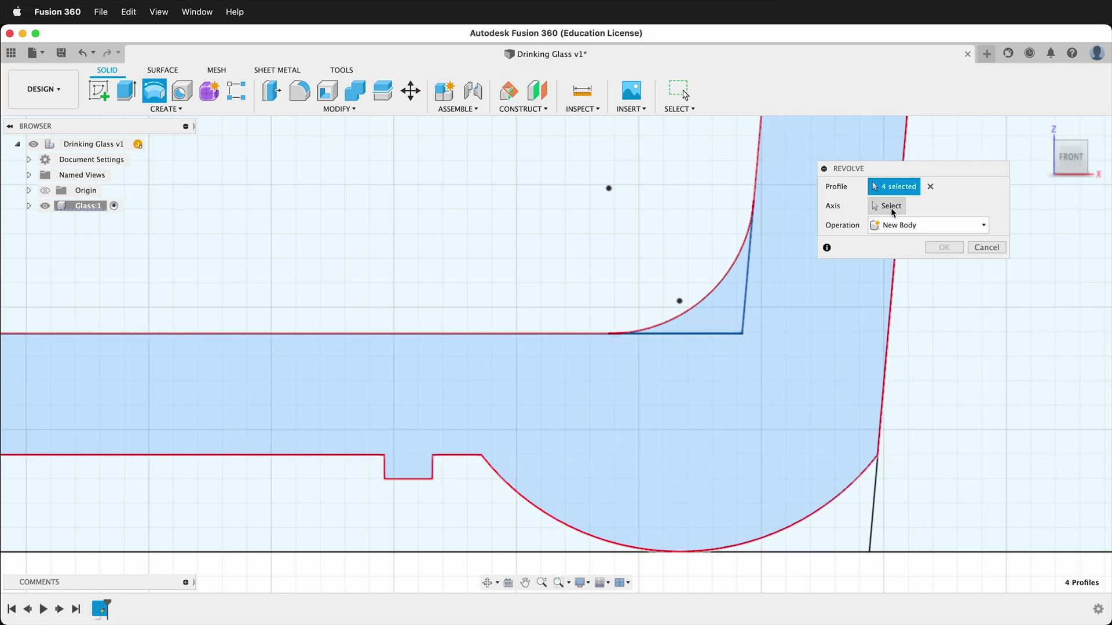
left_click(890, 207)
scroll(889, 324, "down", 5)
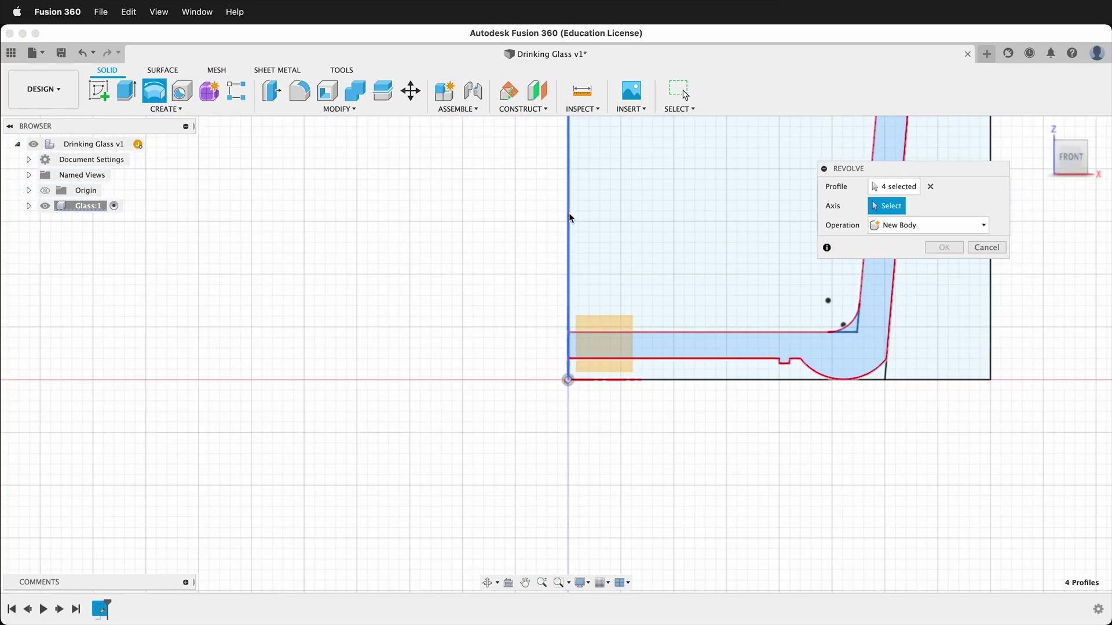
left_click(569, 217)
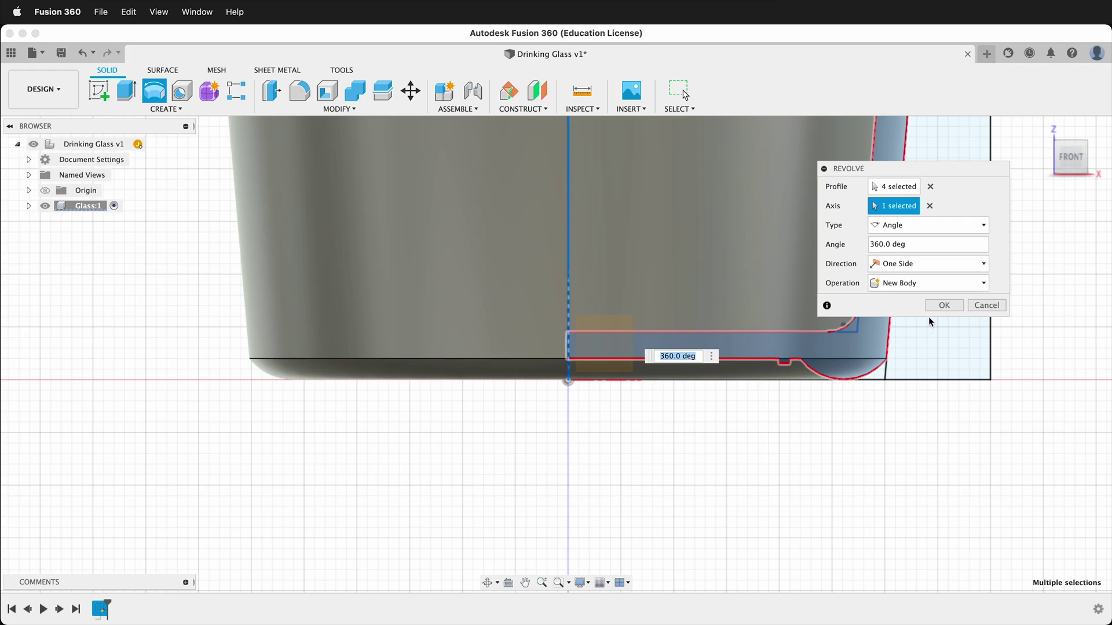
left_click(944, 305)
- Examine the revolved glass from all sides, including its rounded rim and the notched underside of its base
scroll(637, 466, "down", 5)
middle_click_drag(640, 458, 690, 355, "shift")
scroll(640, 335, "up", 8)
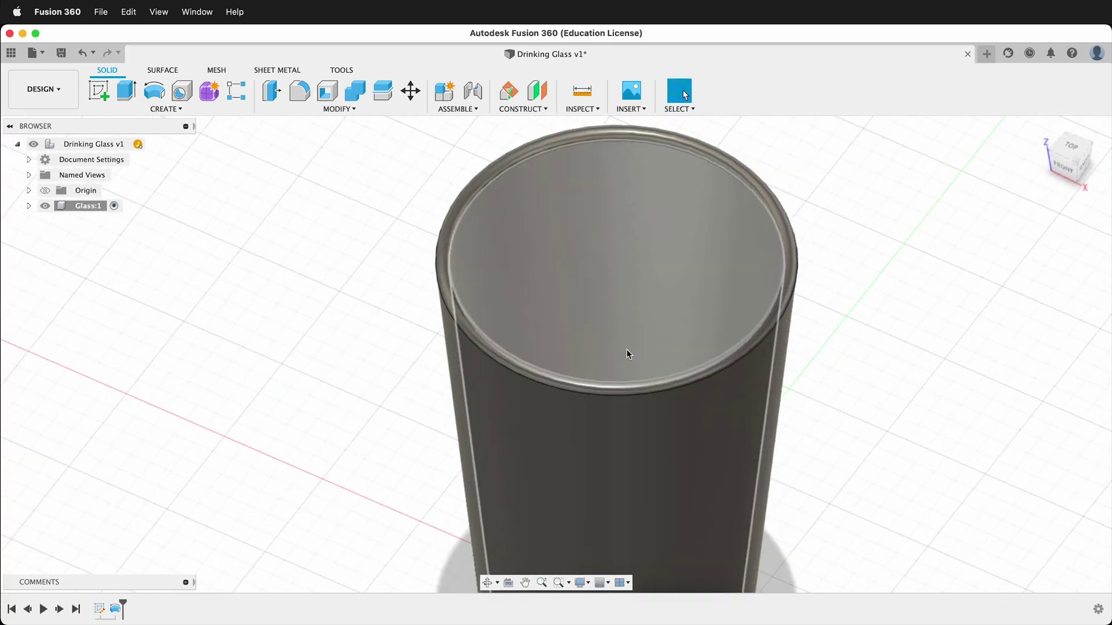
scroll(708, 440, "down", 5)
middle_click_drag(695, 426, 693, 325, "shift")
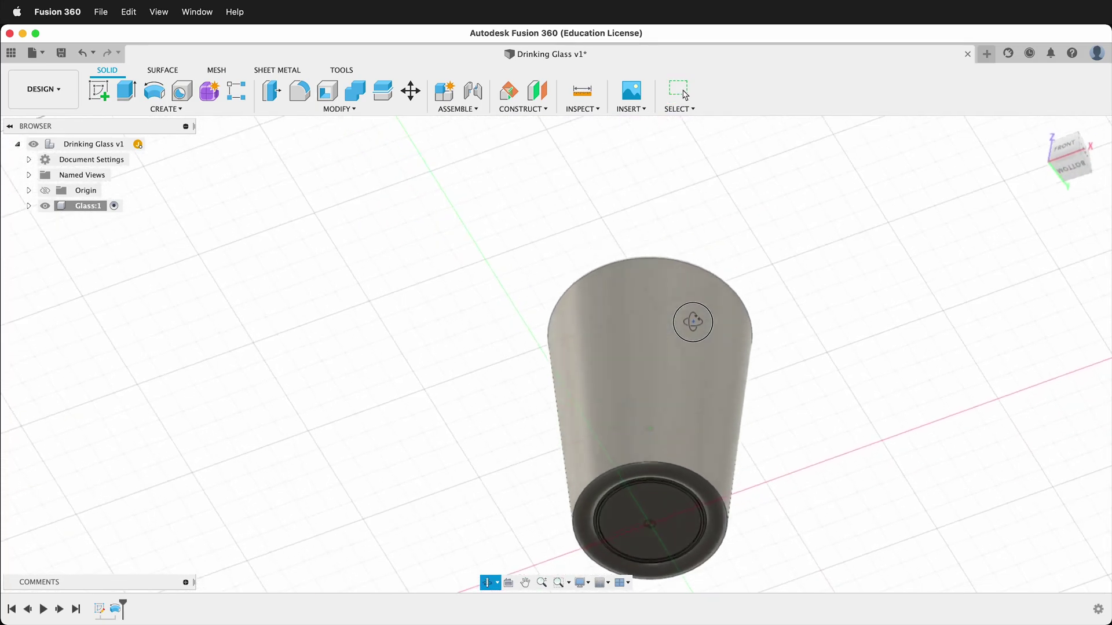
scroll(717, 509, "up", 8)
middle_click_drag(603, 395, 576, 427, "shift")
middle_click_drag(393, 382, 666, 530, "shift")
scroll(663, 315, "down", 5)
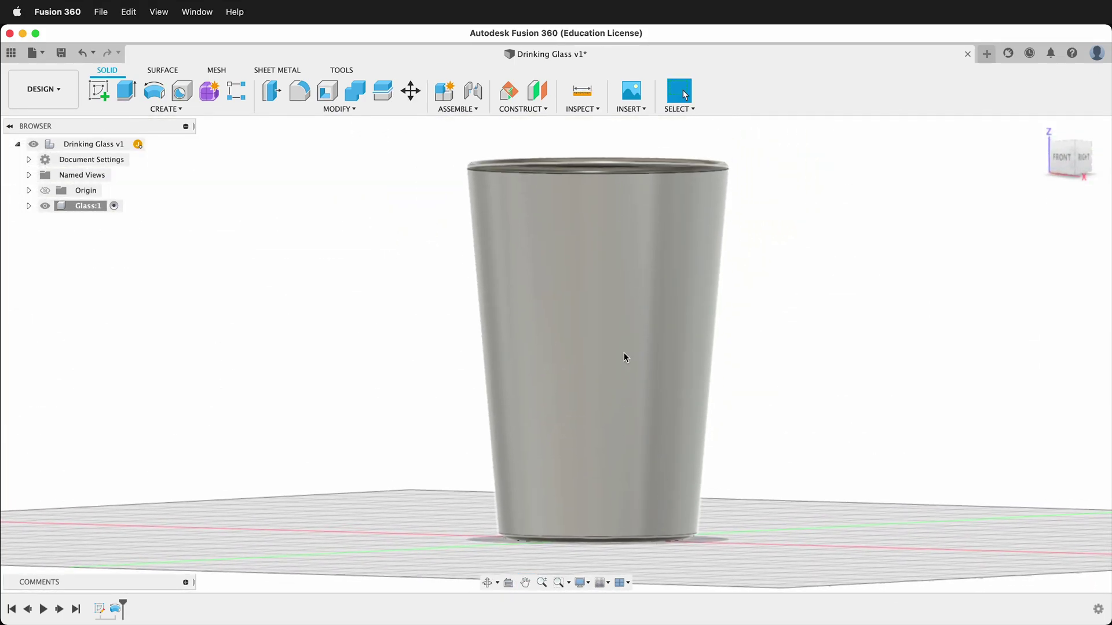
middle_click_drag(632, 331, 648, 353, "shift")
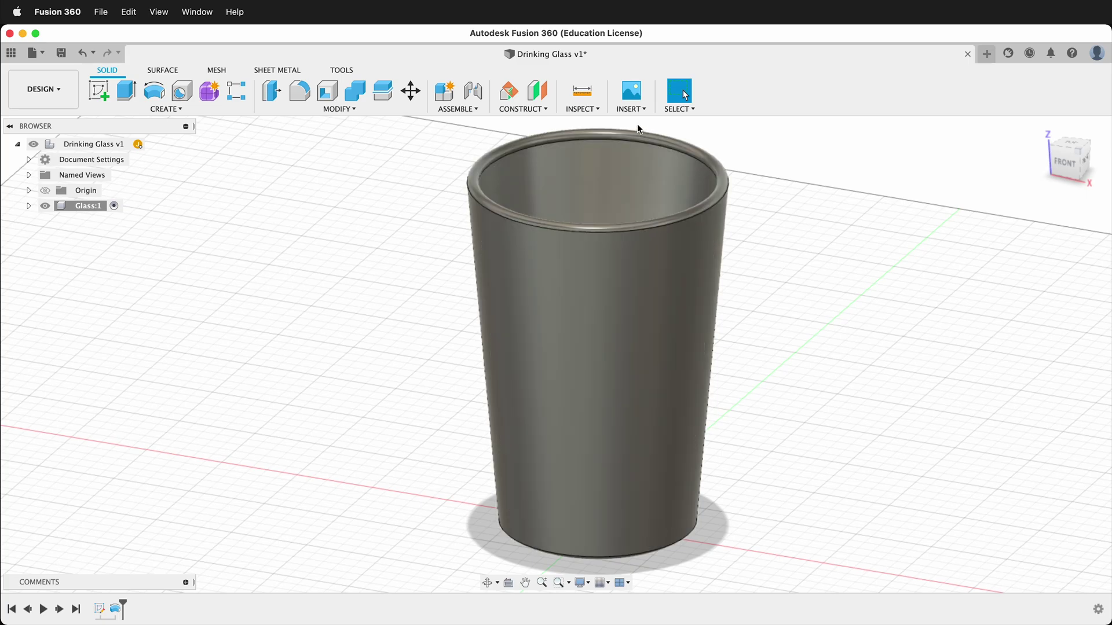
- Create a construction plane tangent to the glass's outer wall face at a 0.0 deg angle
left_click(540, 109)
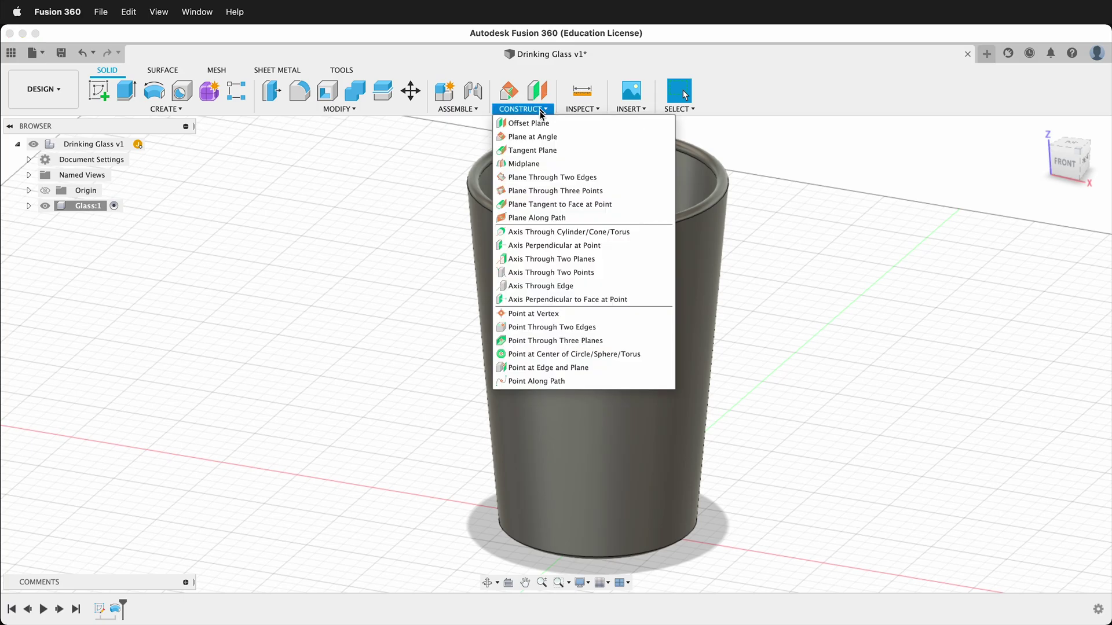
left_click(551, 149)
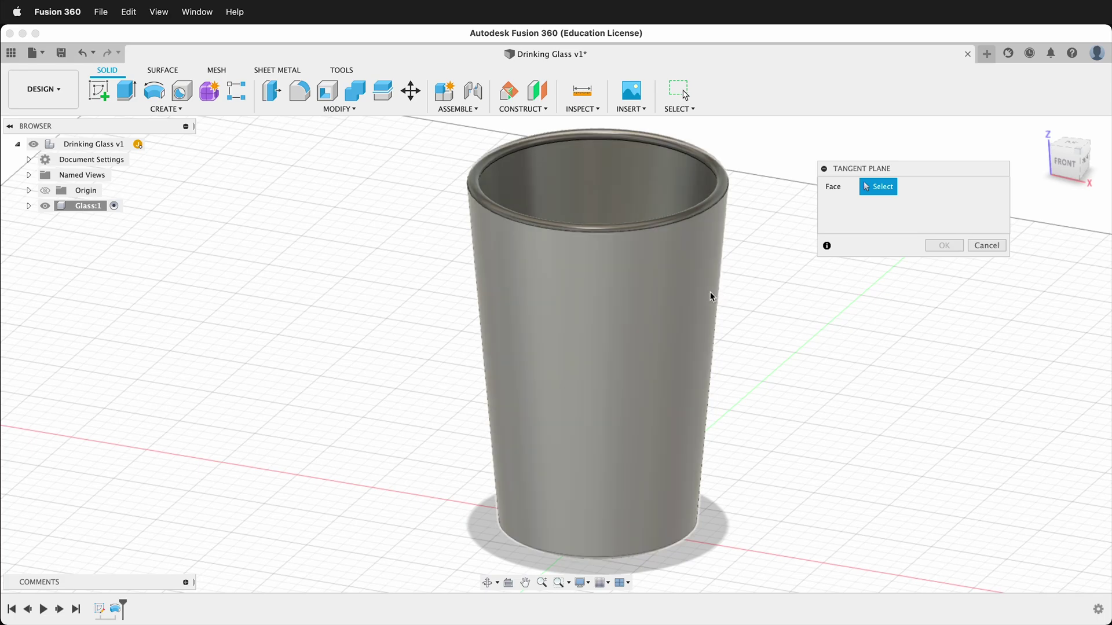
left_click(696, 297)
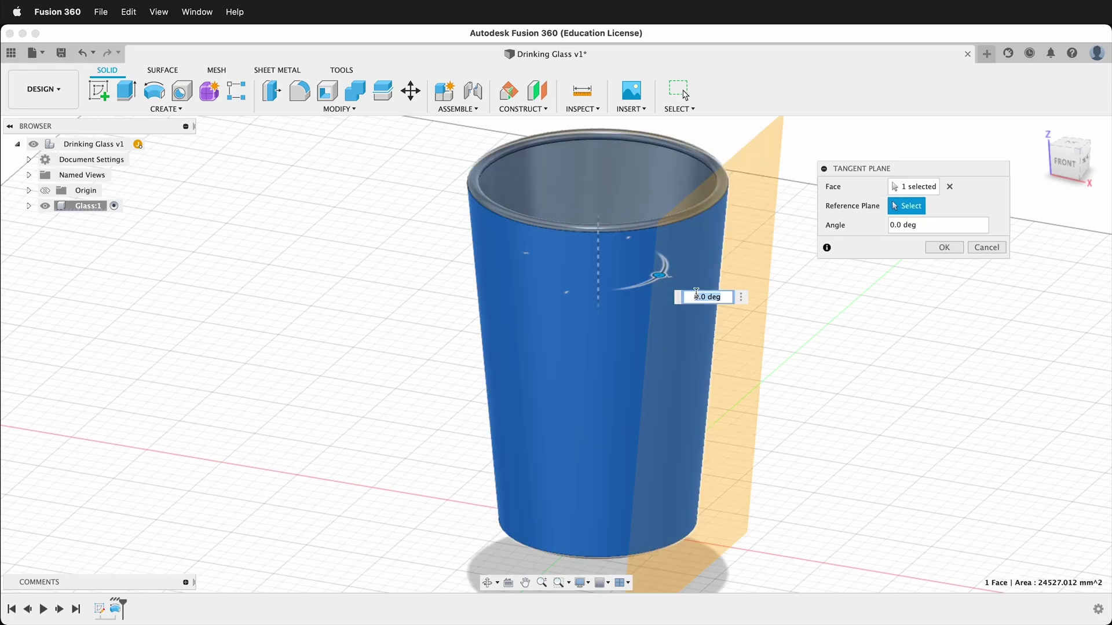
left_click(939, 247)
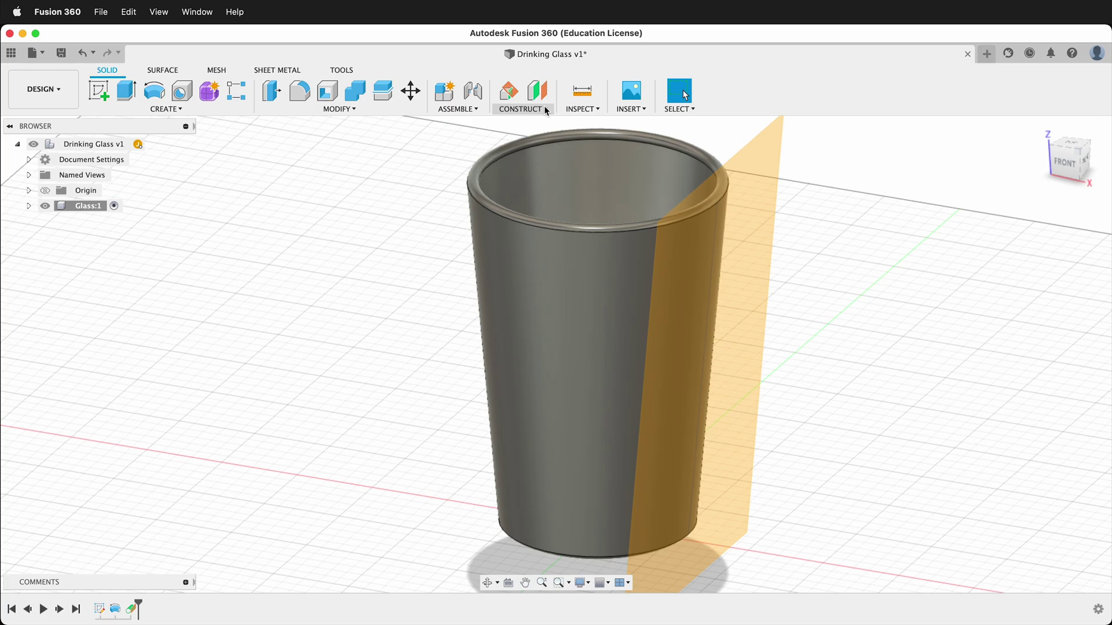
- Create an offset construction plane a short distance outward from the tangent plane
left_click(545, 109)
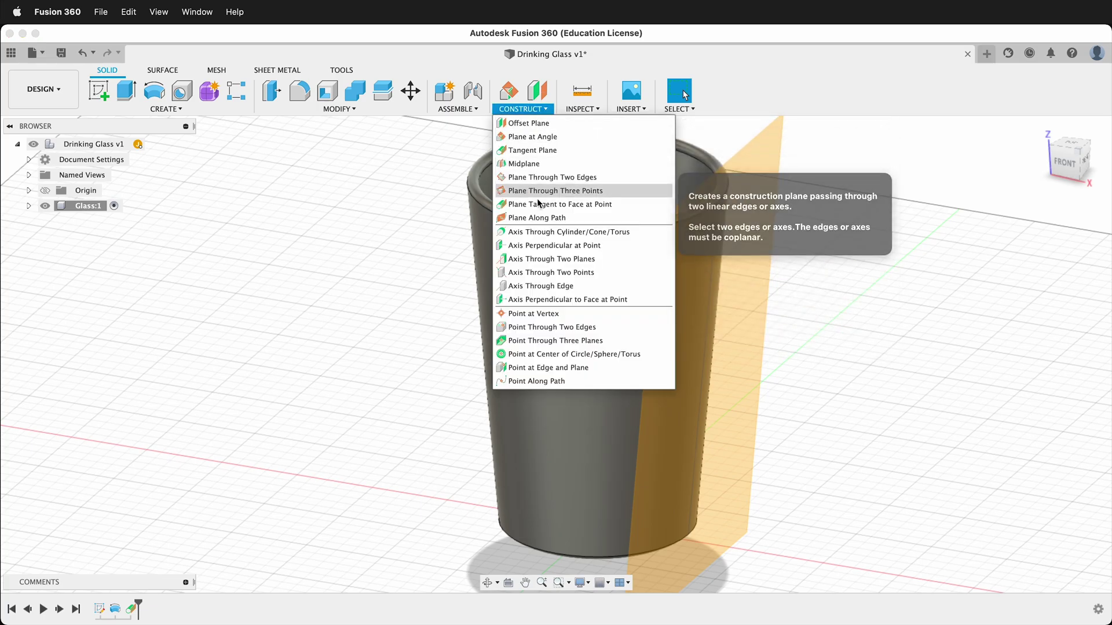
left_click(541, 125)
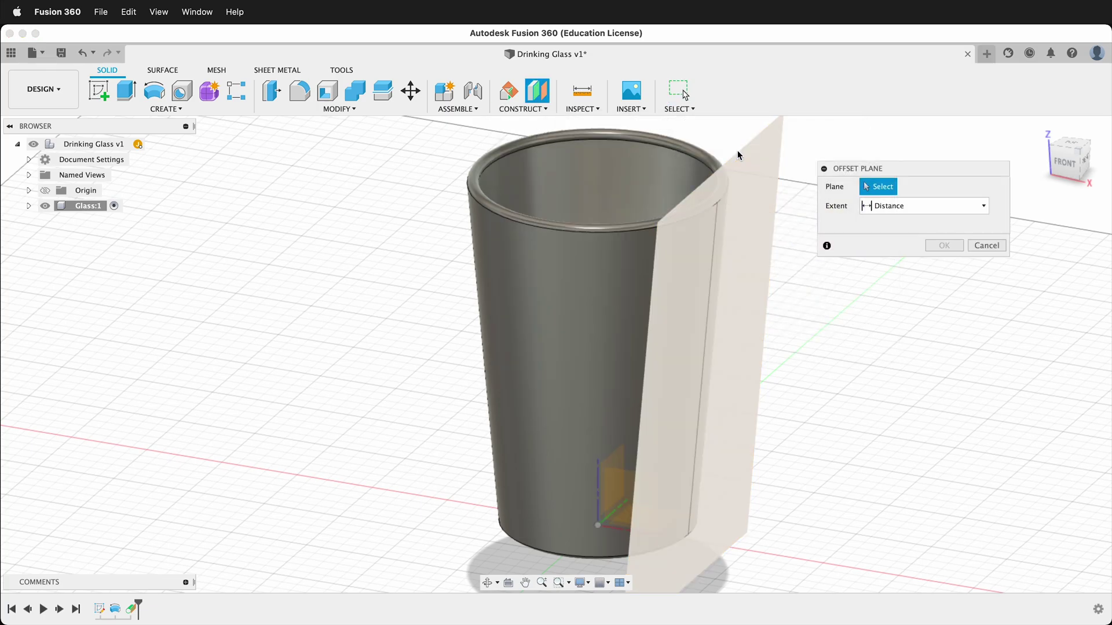
left_click(751, 161)
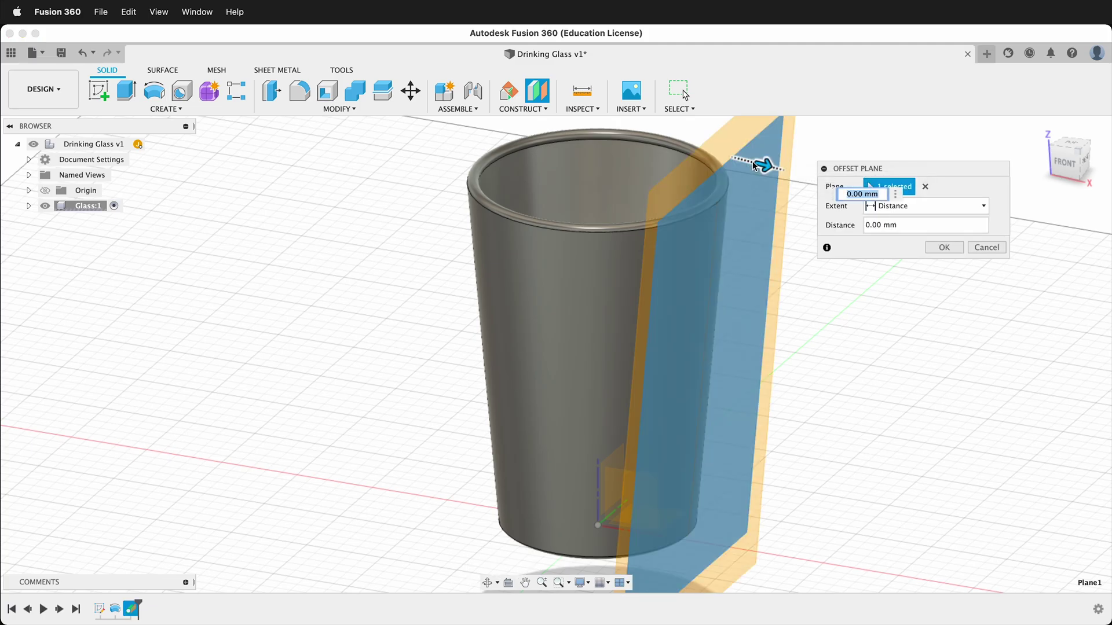
key("Return")
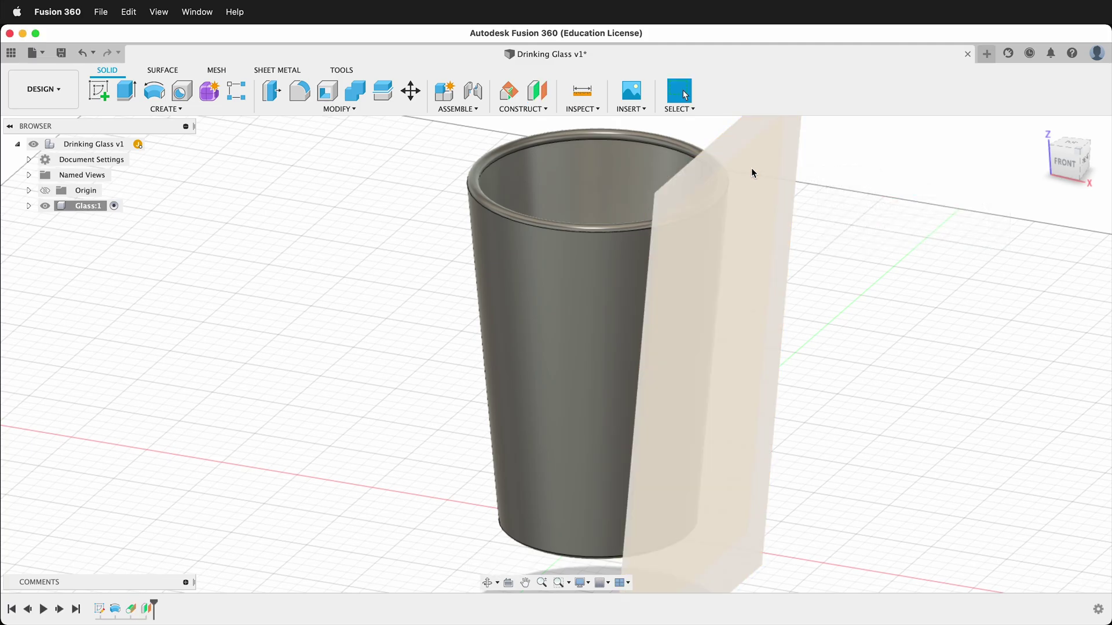
- Hide the original tangent plane in the Glass component, leaving the offset plane shown
left_click(28, 206)
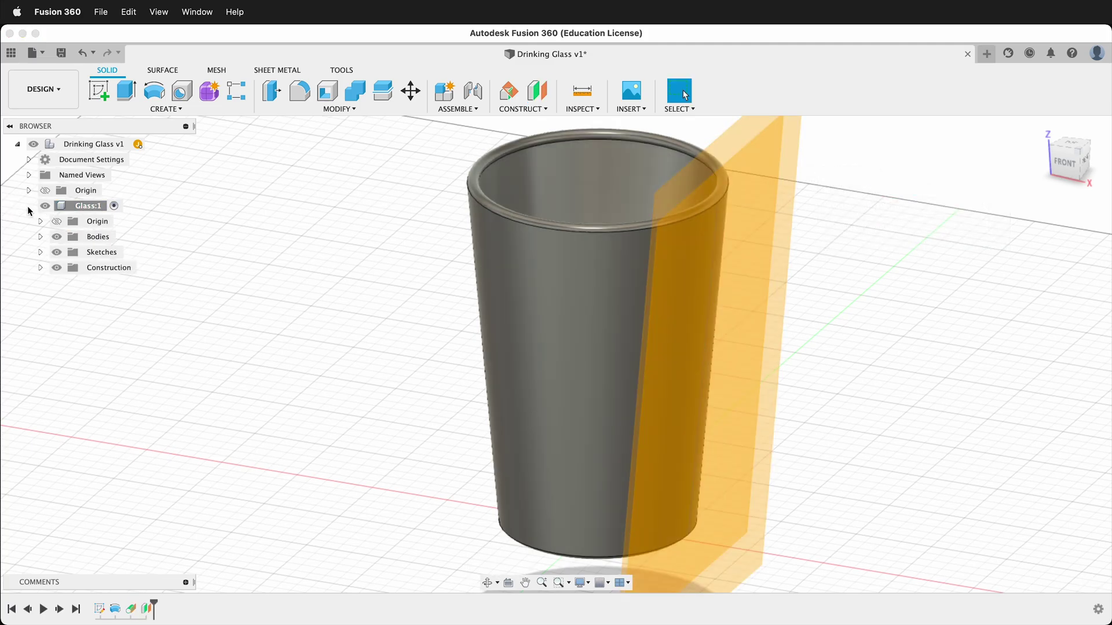
left_click(41, 268)
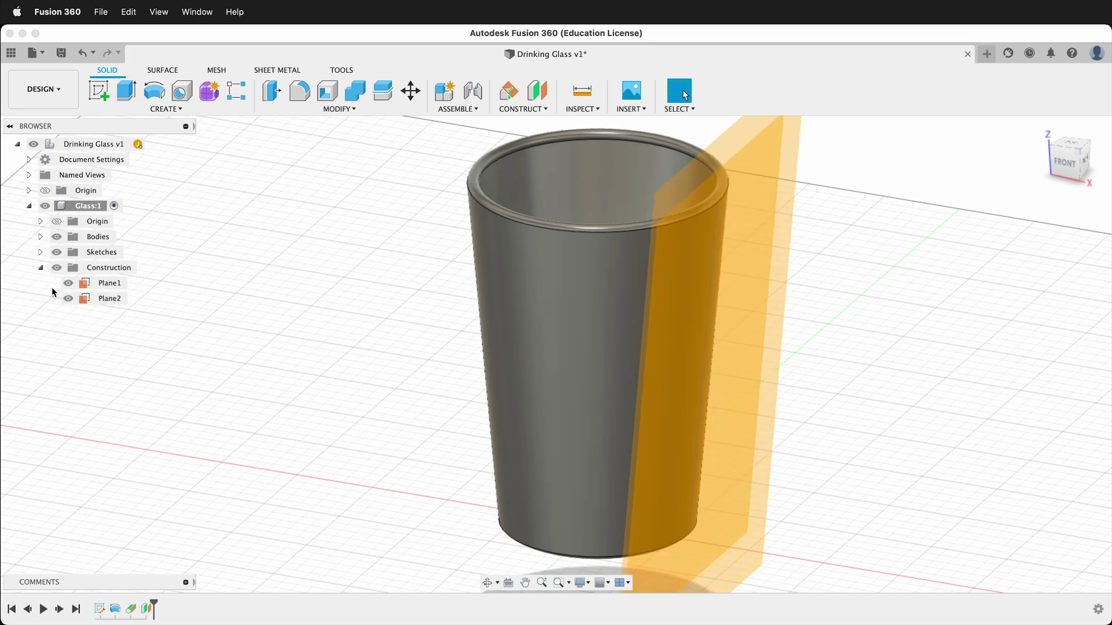
left_click(69, 284)
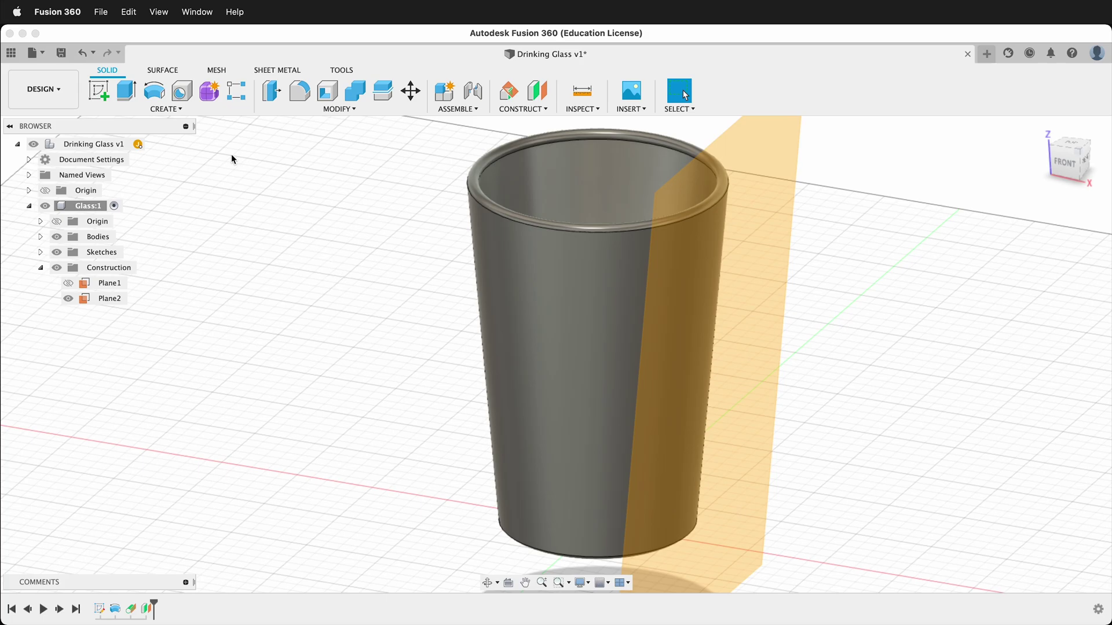
- Start a sketch on the offset plane and project the glass's outer wall face into it with the projection link on
left_click(95, 92)
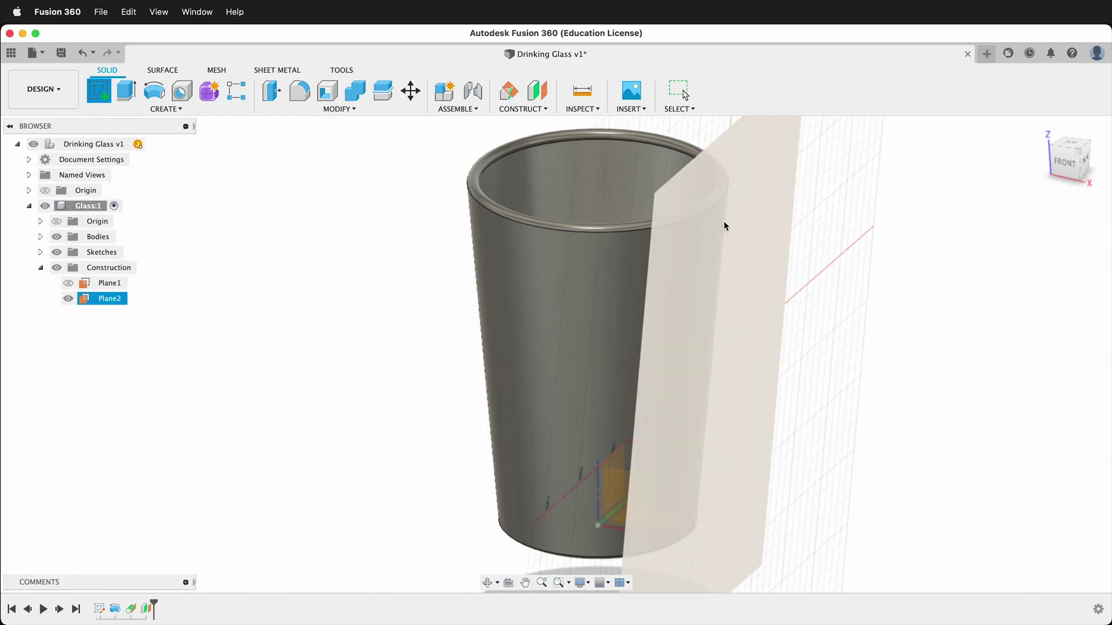
left_click(773, 215)
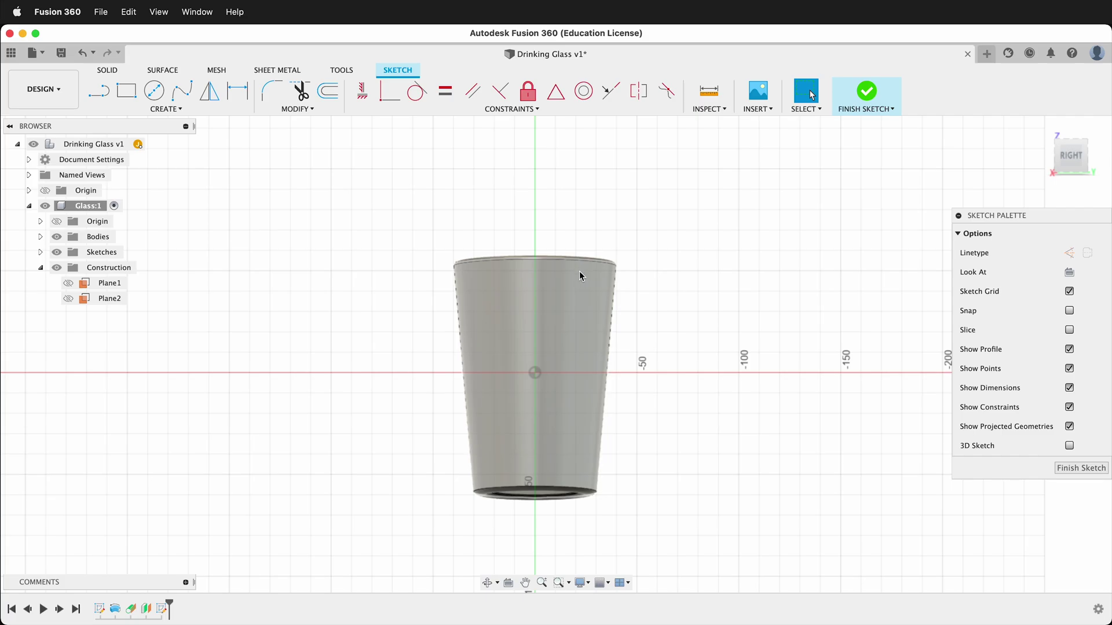
key("p")
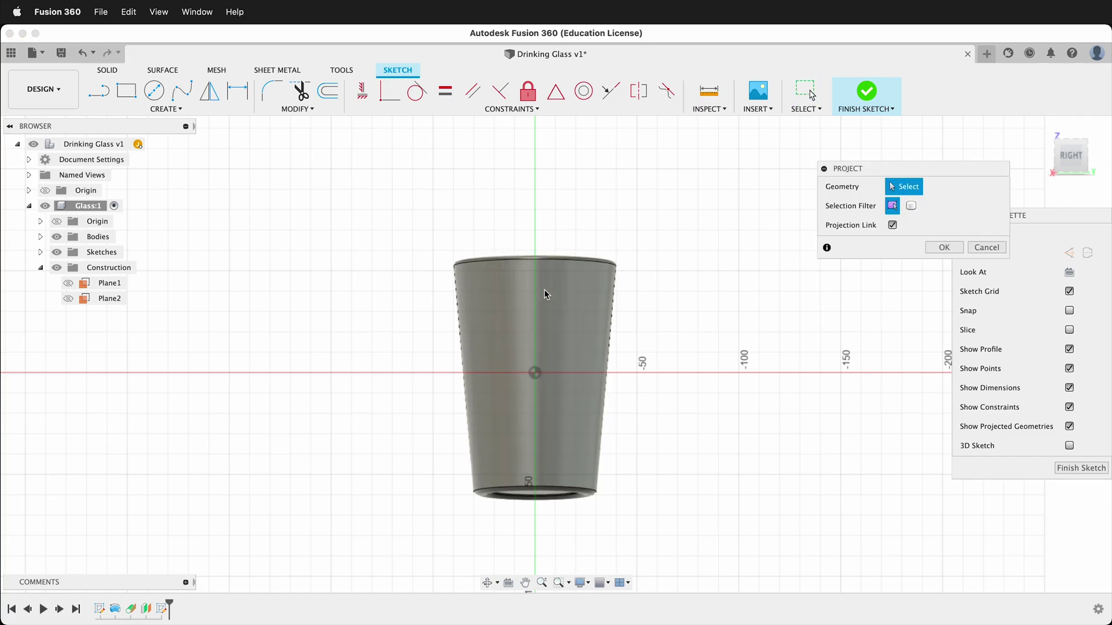
scroll(544, 288, "up", 5)
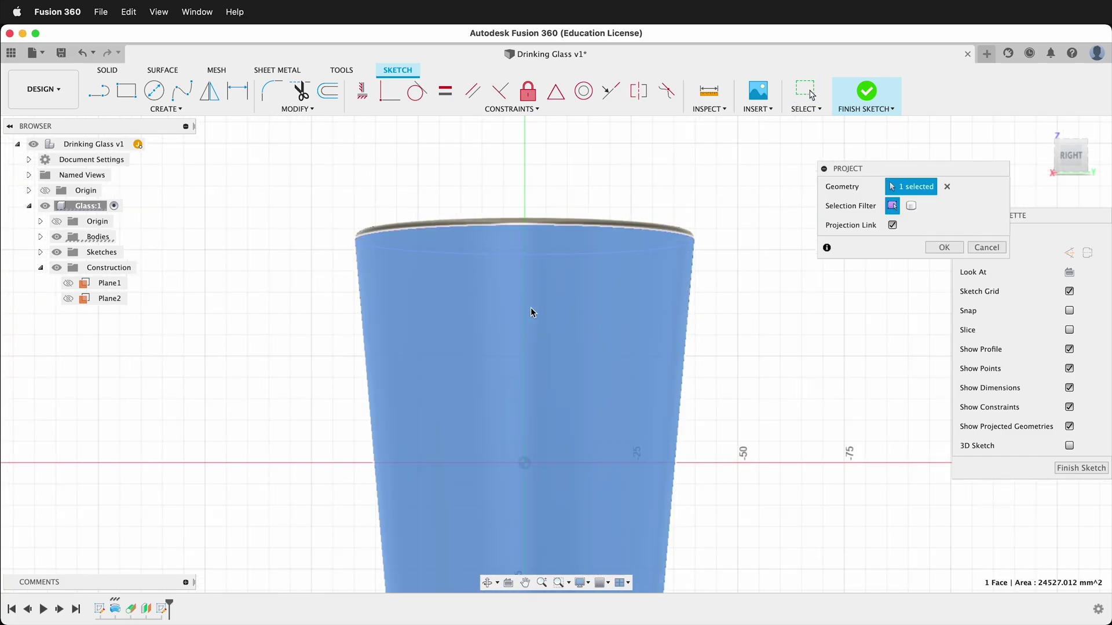
left_click(531, 307)
left_click(941, 247)
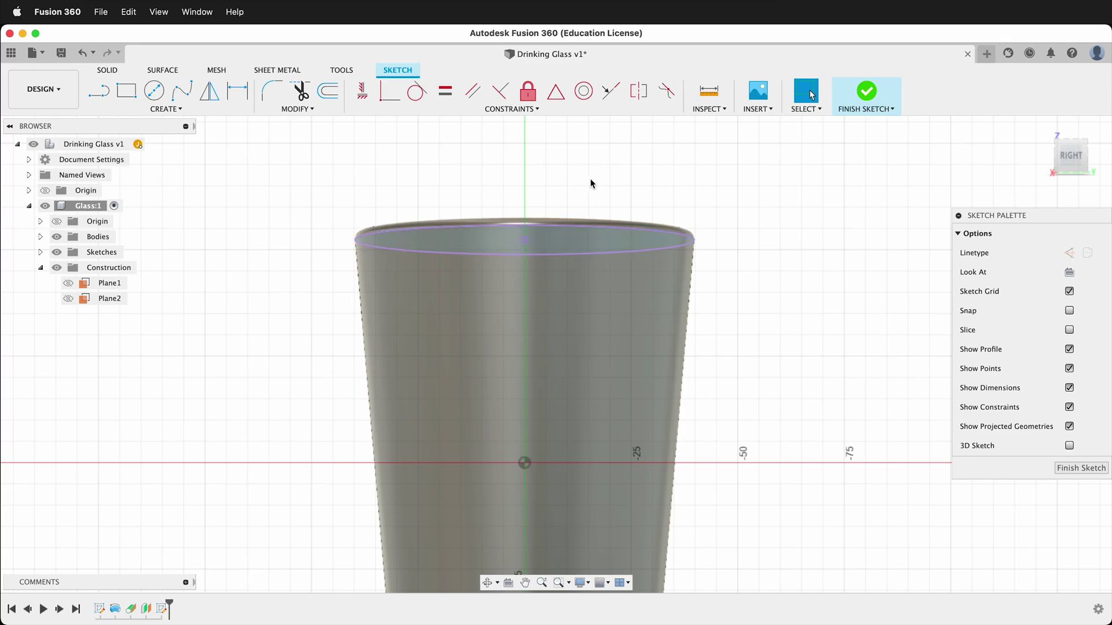
- Draw a tall rectangle on the glass's wall, starting on the vertical axis below the rim and ending above the base
scroll(589, 179, "down", 5)
scroll(521, 384, "up", 3)
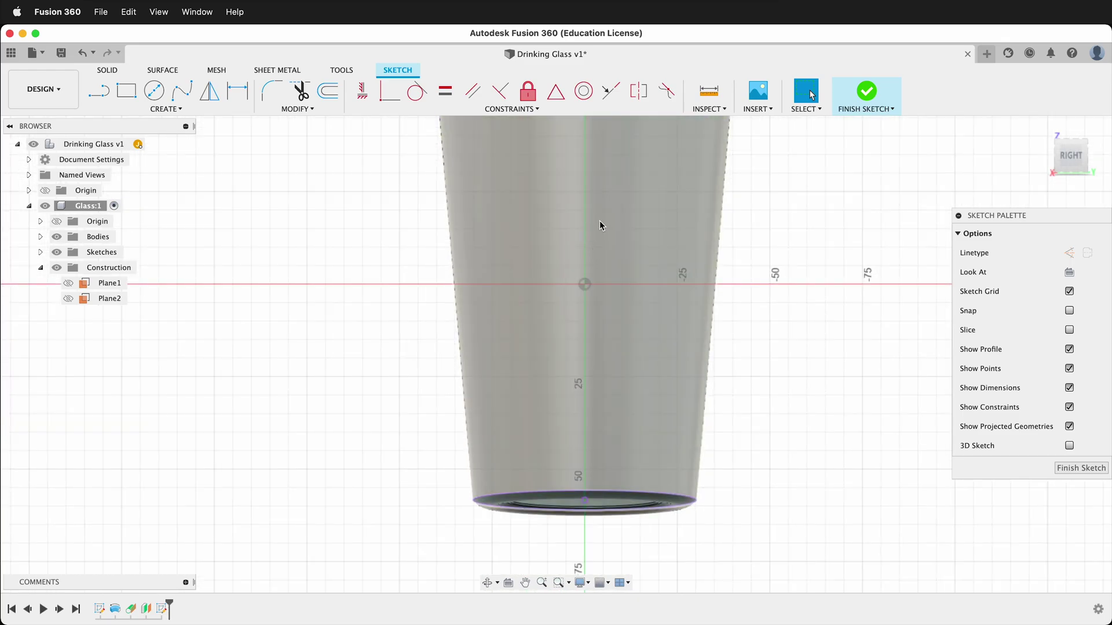
scroll(599, 221, "down", 2)
key("r")
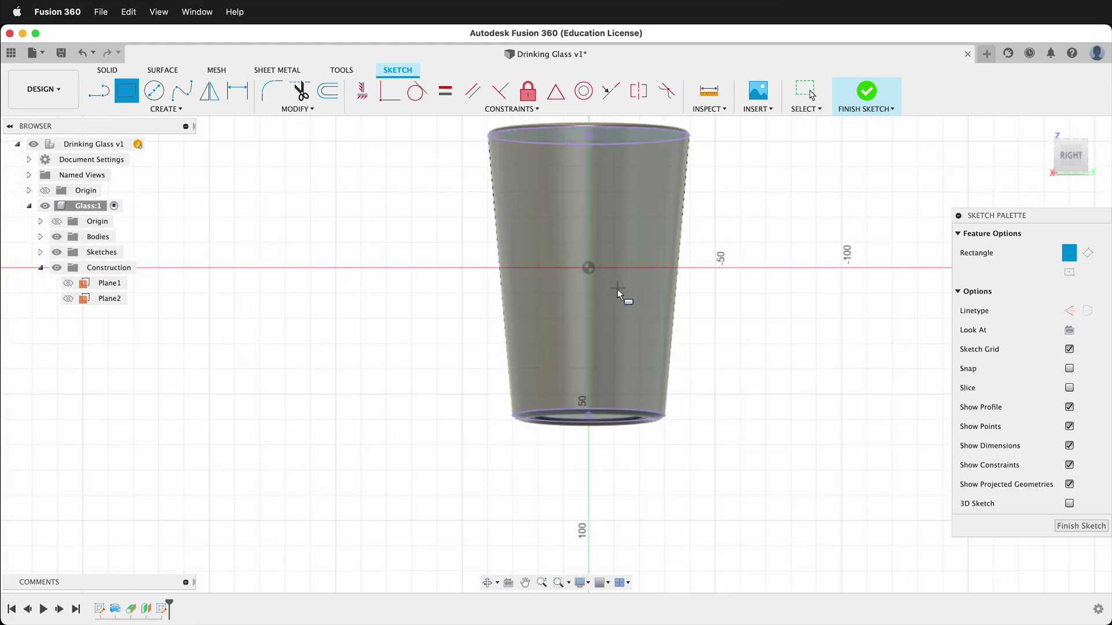
left_click(589, 154)
left_click(648, 385)
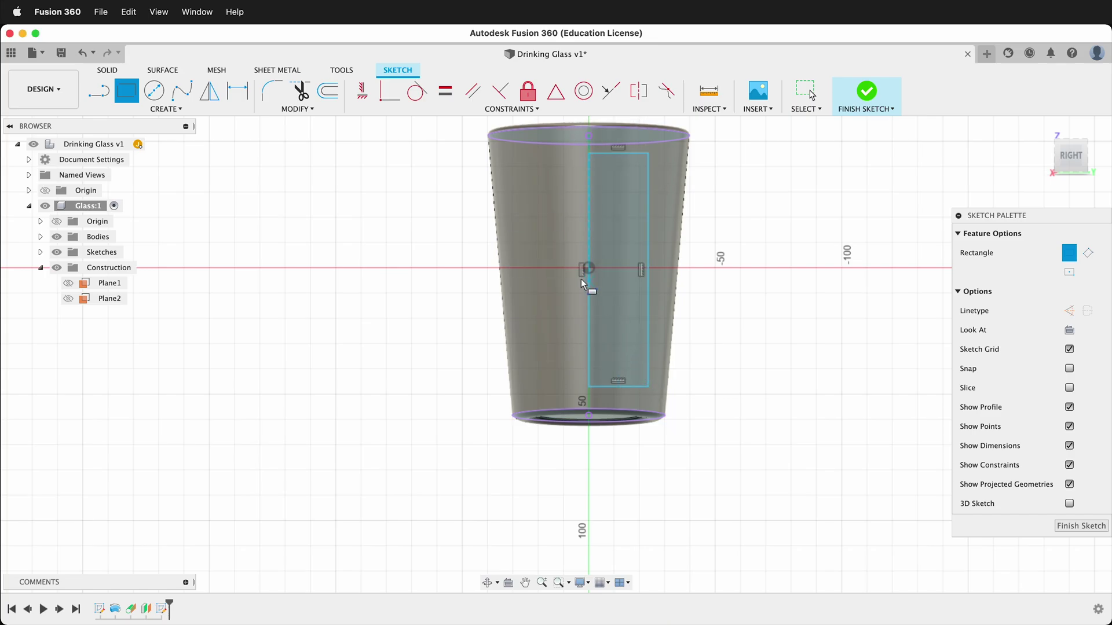
- Constrain the rectangle's vertical edge on the axis coincident with the sketch origin
scroll(581, 279, "up", 5)
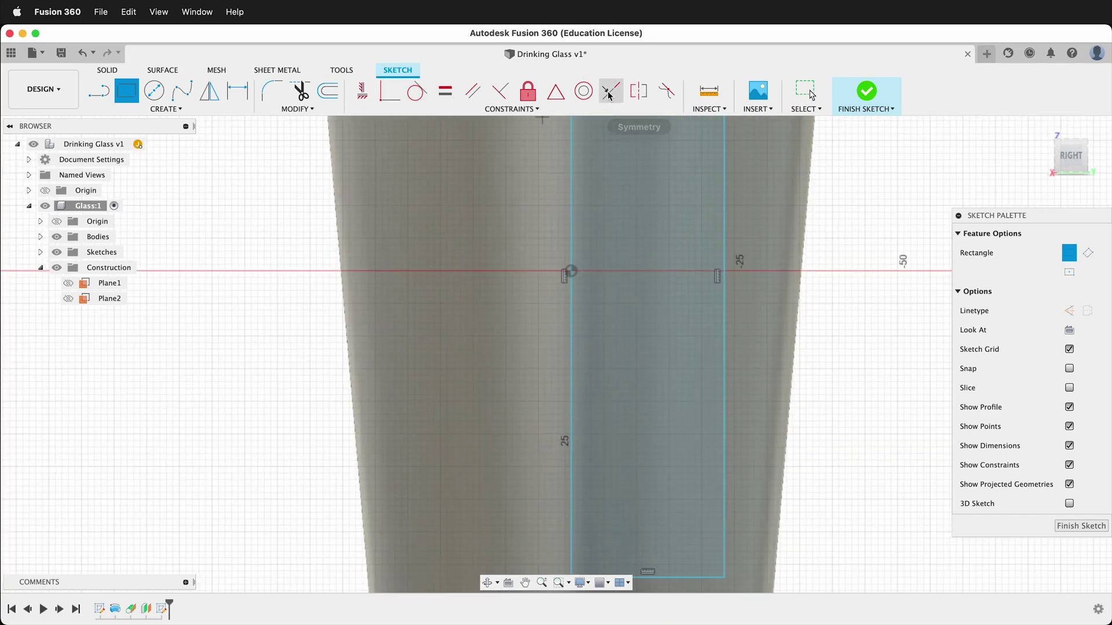
left_click(389, 91)
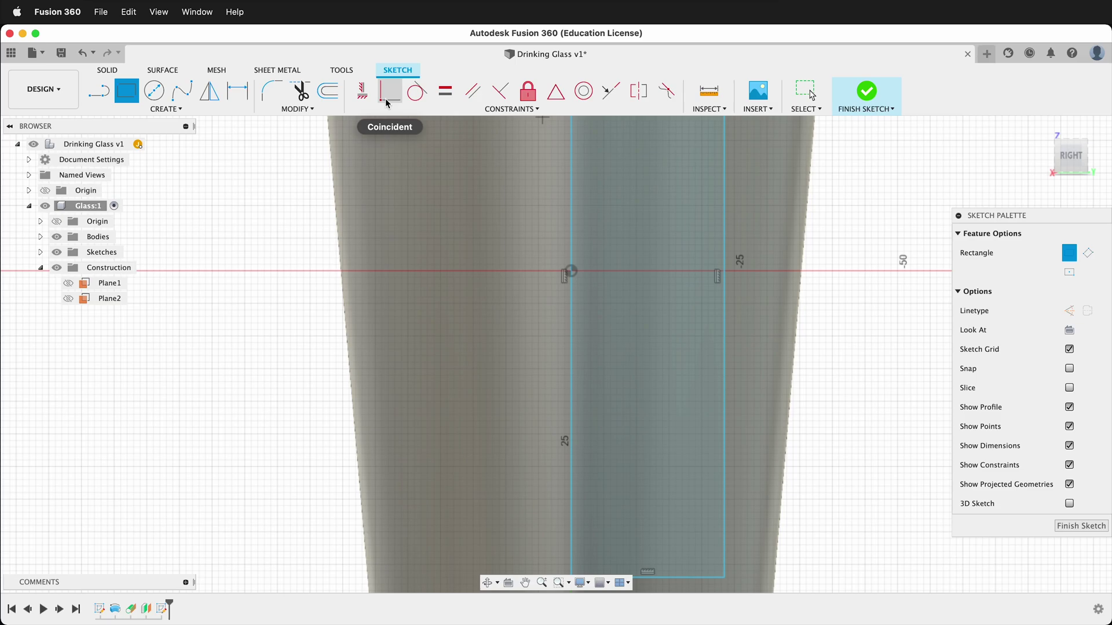
left_click(573, 219)
left_click(571, 272)
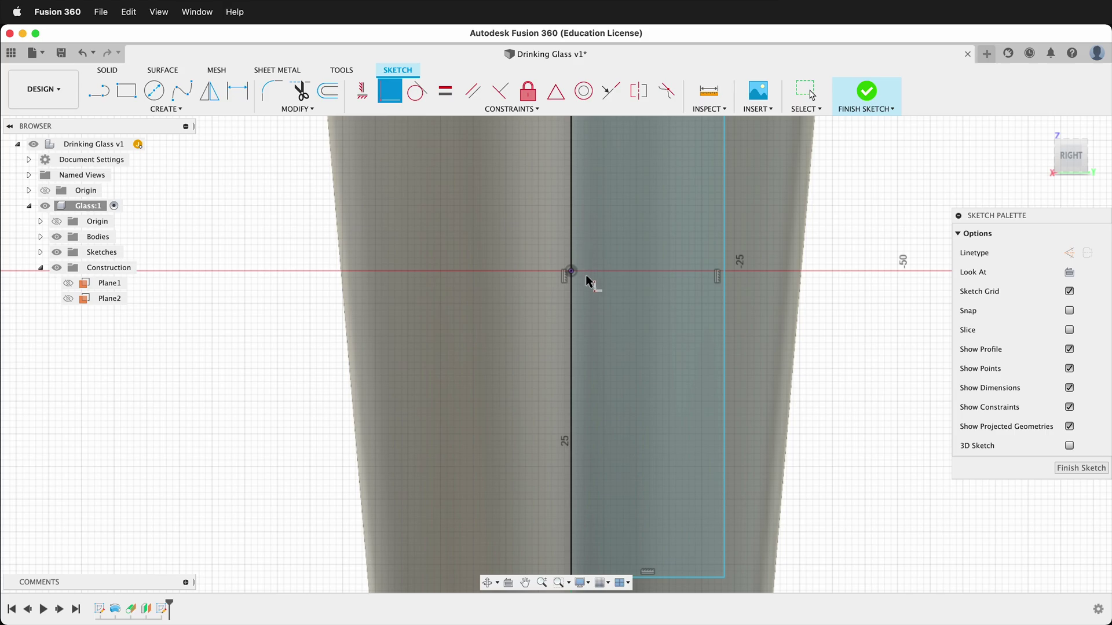
scroll(539, 265, "up", 5)
key("Escape")
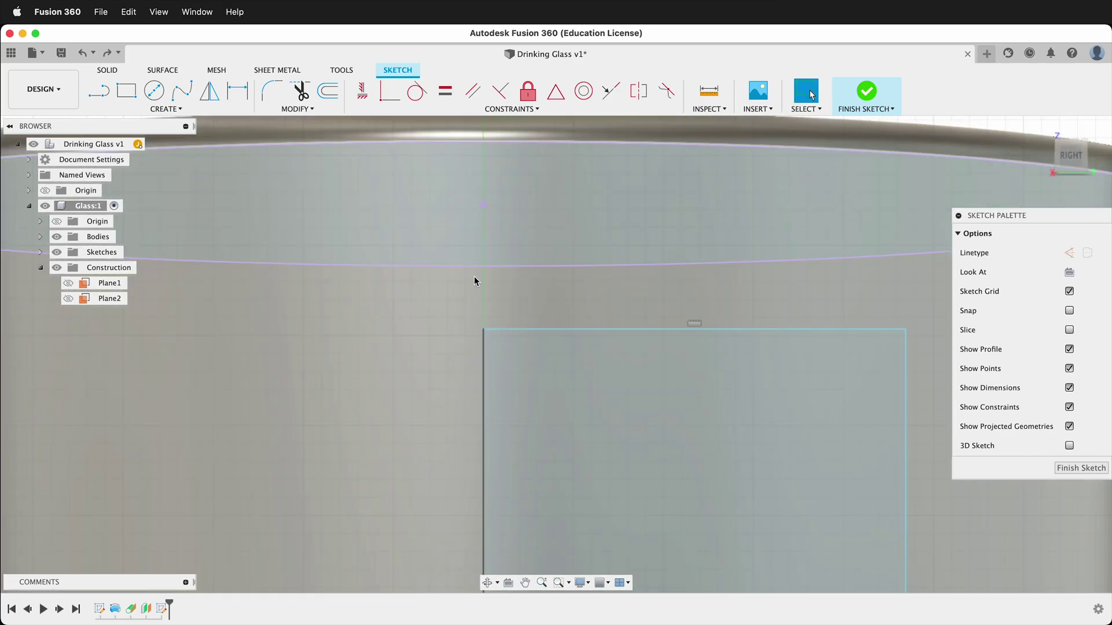
- Draw a vertical line from the rectangle's upper corner on the axis to the far side of the projected rim ellipse and dimension it 7 mm
key("l")
left_click(485, 329)
left_click(485, 145)
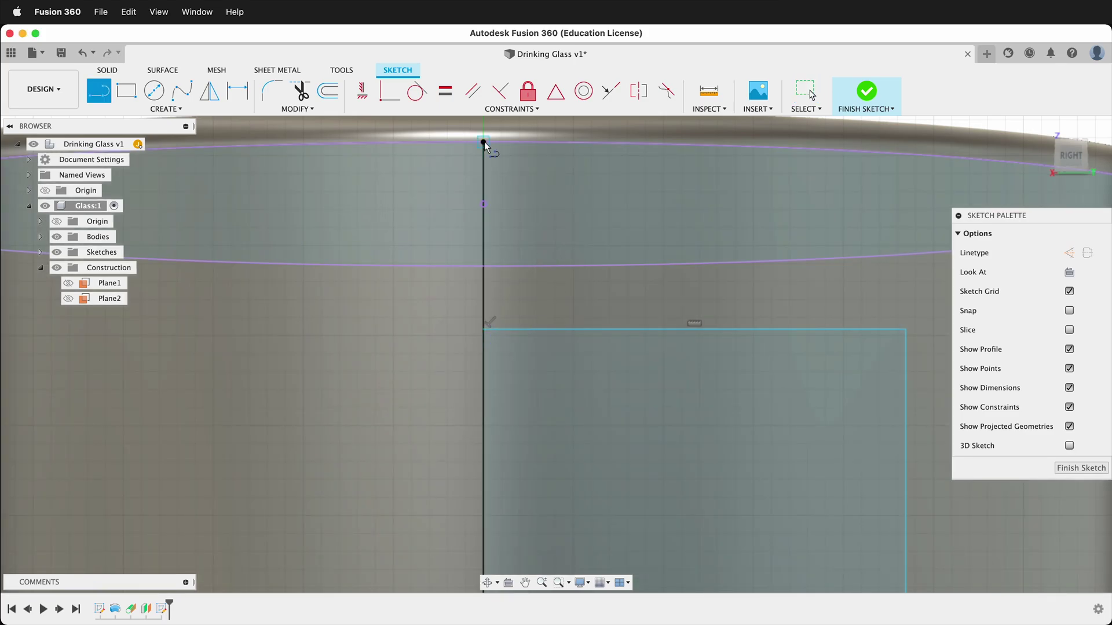
key("d")
left_click(483, 207)
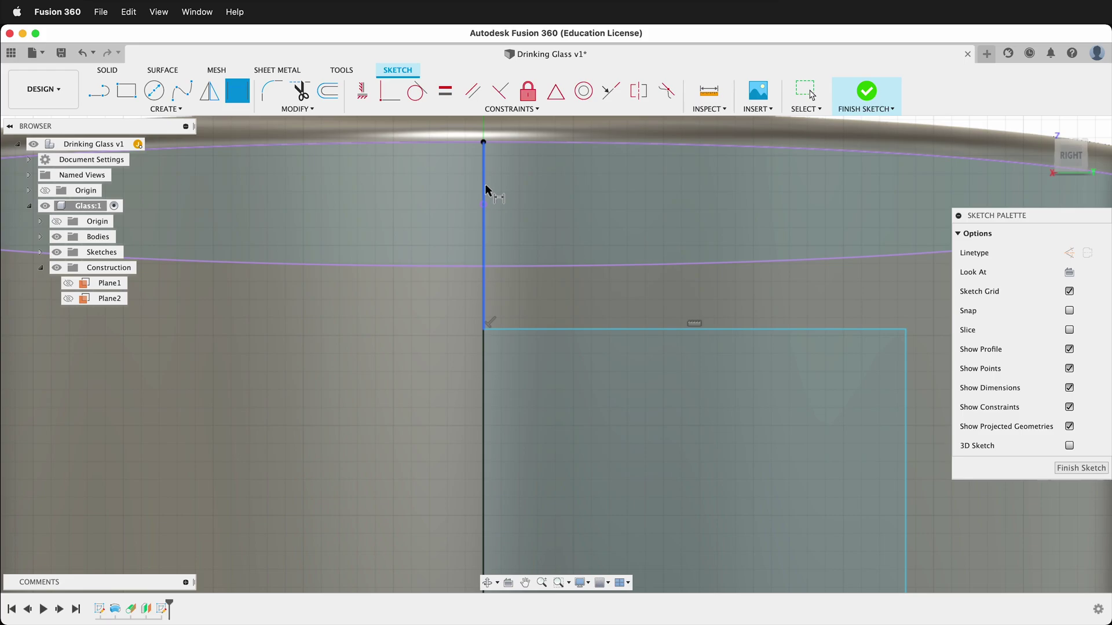
left_click(441, 224)
type("7")
key("Return")
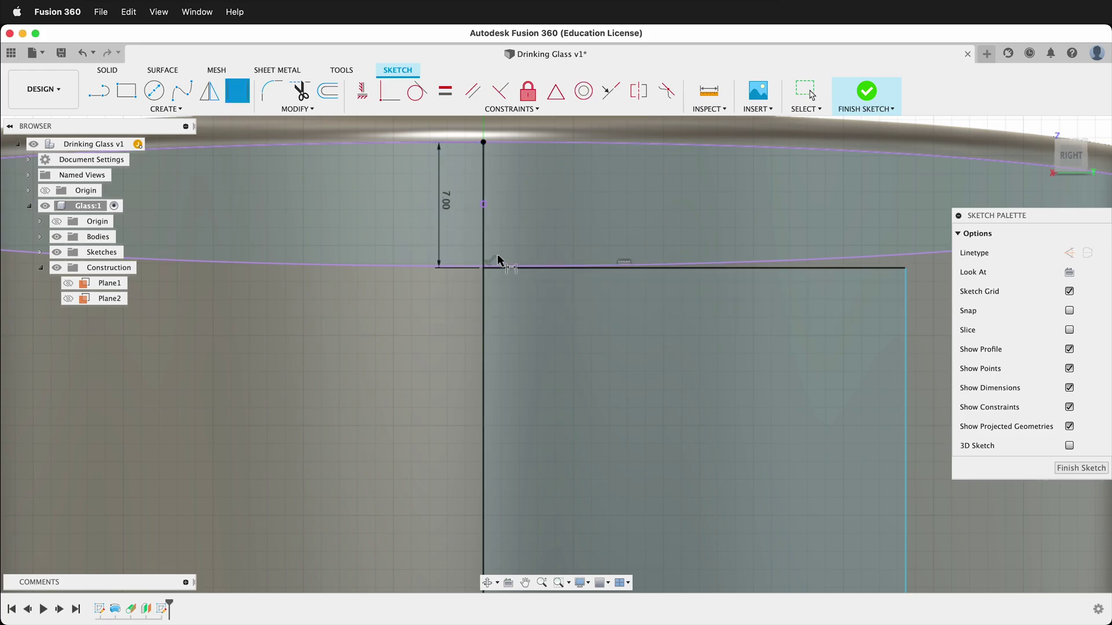
- Draw a vertical line from the rectangle's lower corner on the axis to the projected base ellipse and dimension it 1 mm
scroll(497, 256, "down", 10)
scroll(492, 503, "up", 6)
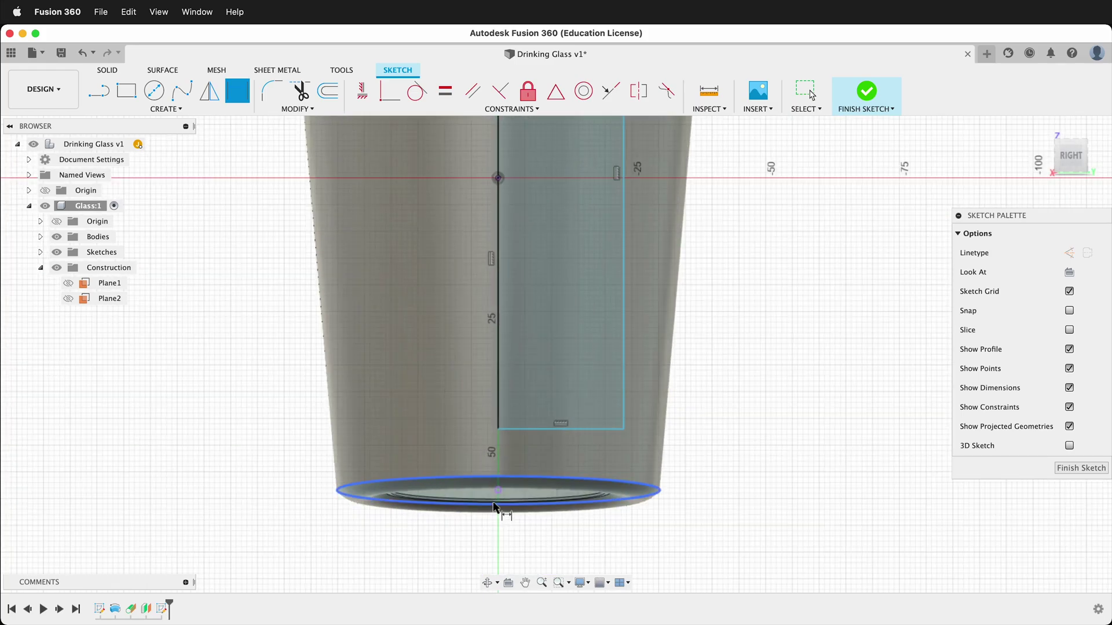
scroll(493, 506, "up", 5)
key("l")
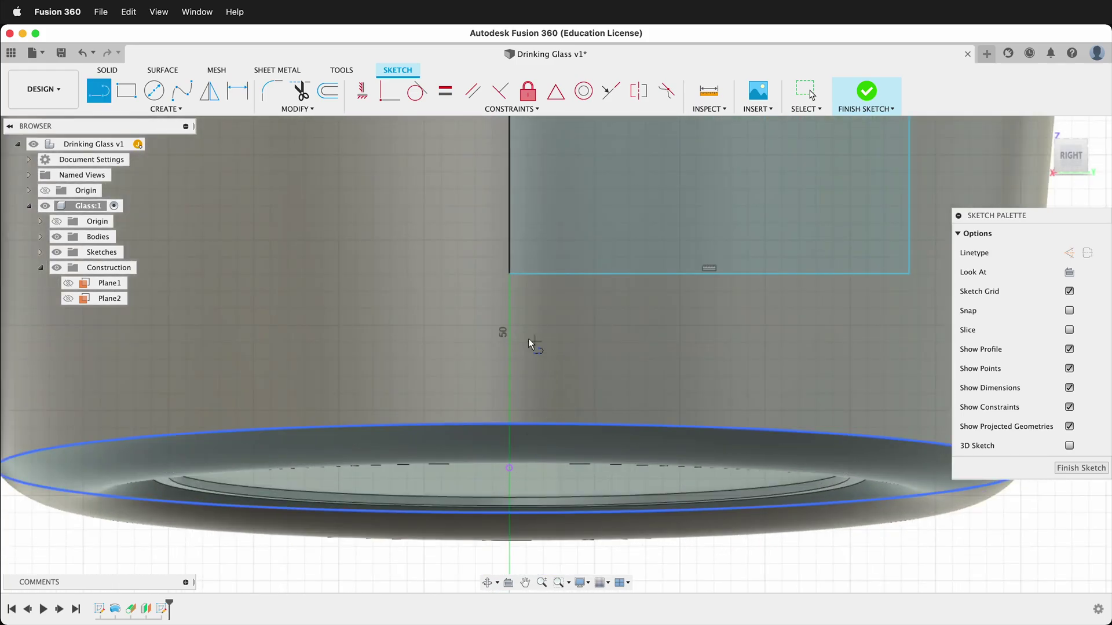
left_click(510, 273)
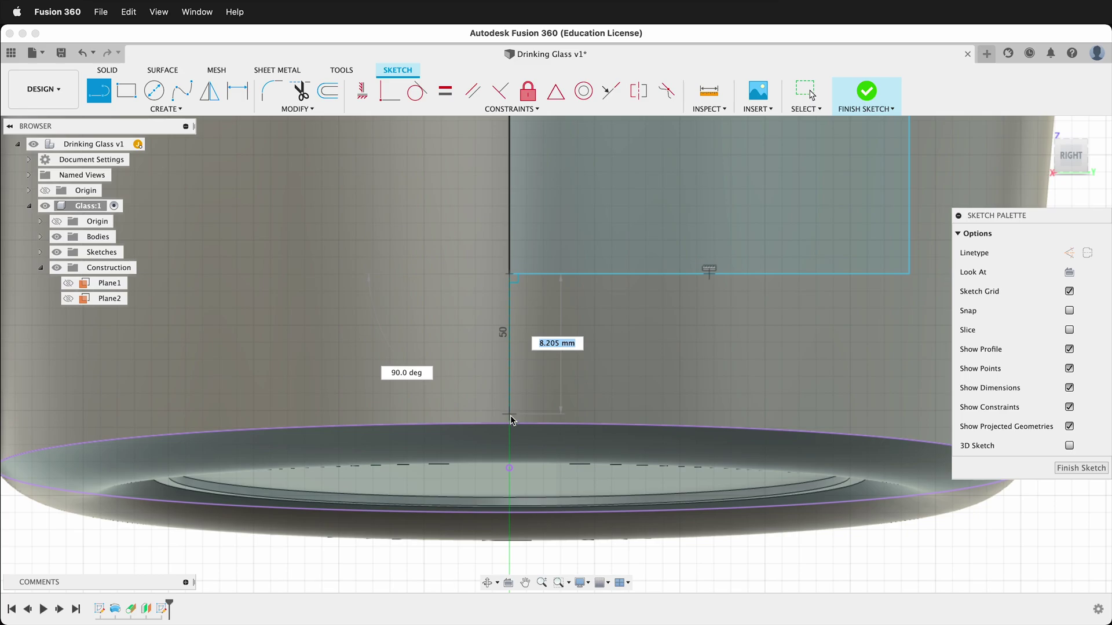
double_click(511, 424)
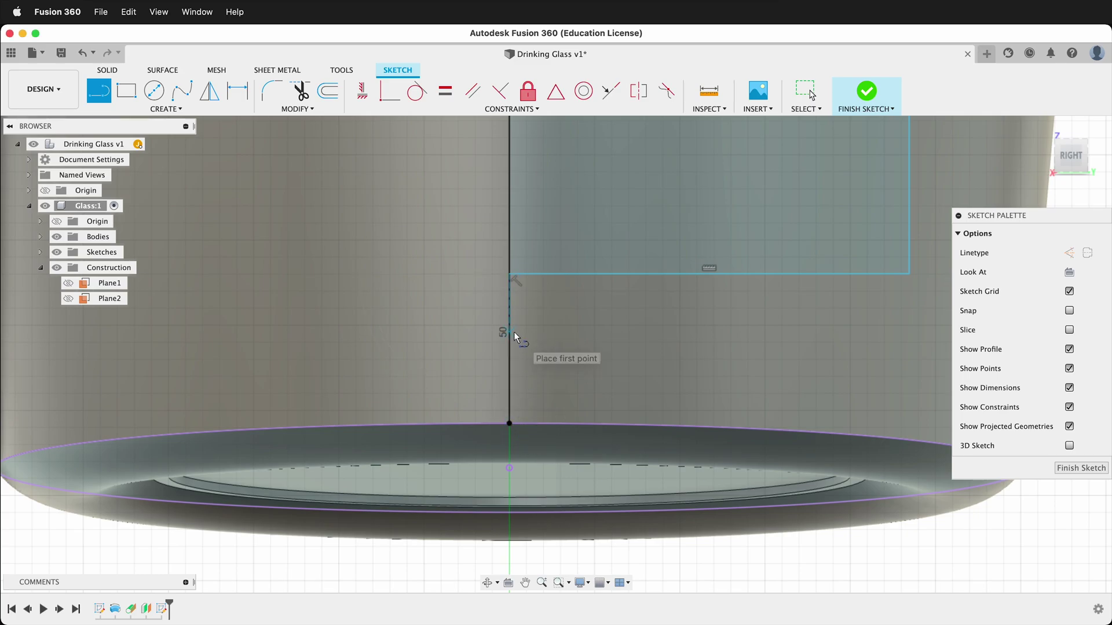
key("d")
left_click(509, 353)
left_click(471, 355)
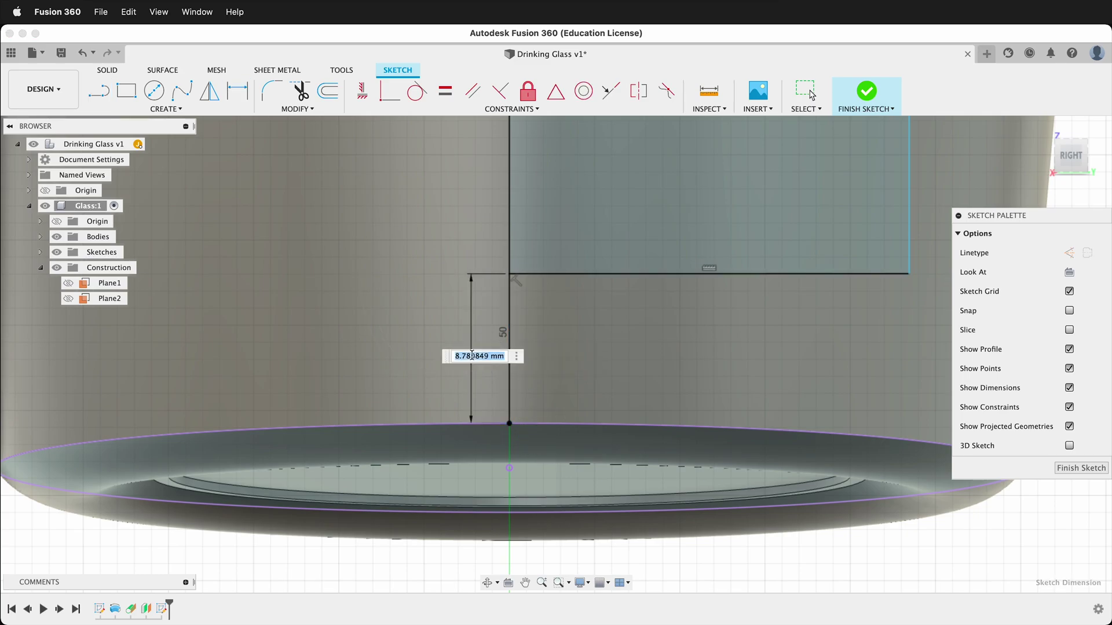
type("1")
key("Return")
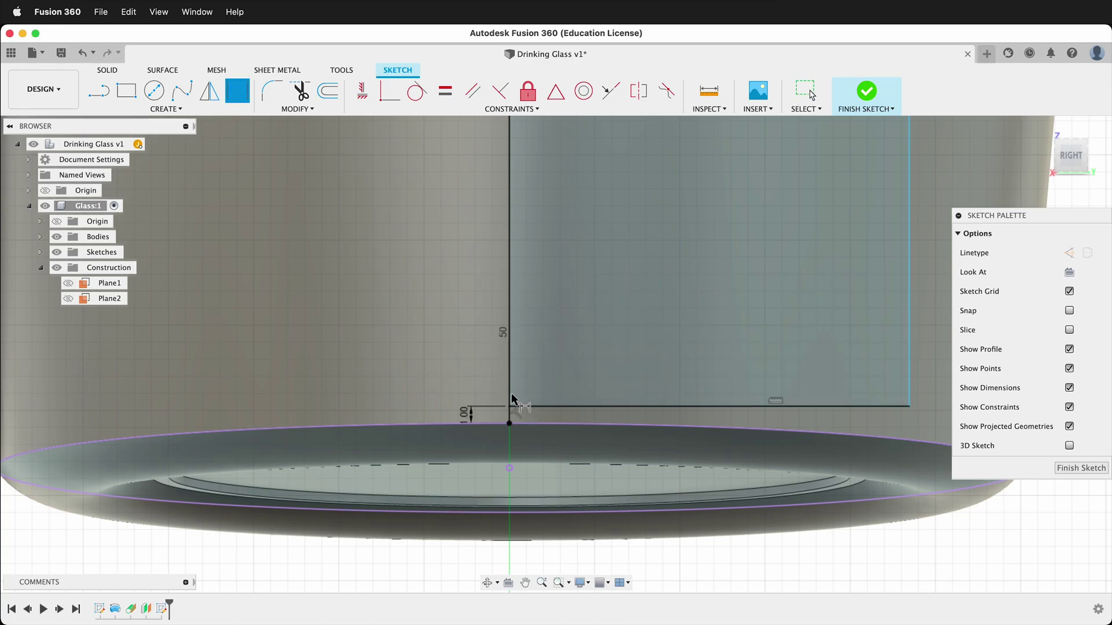
key("Escape")
- Convert the 1 mm and 7 mm vertical lines to construction lines
left_click(510, 416)
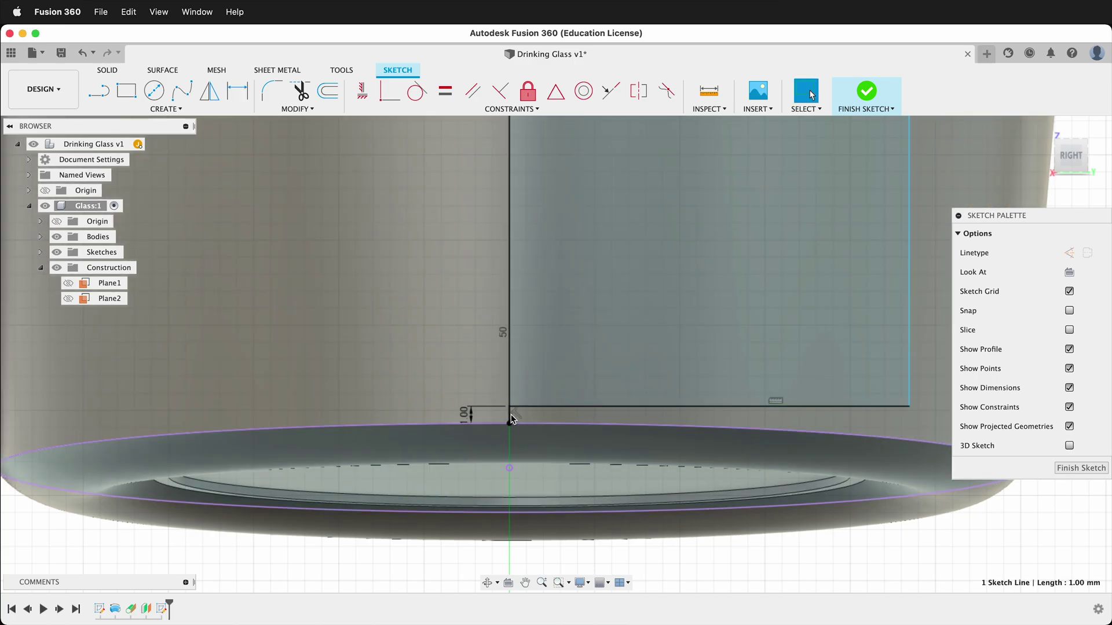
scroll(537, 407, "down", 5)
scroll(499, 172, "up", 8)
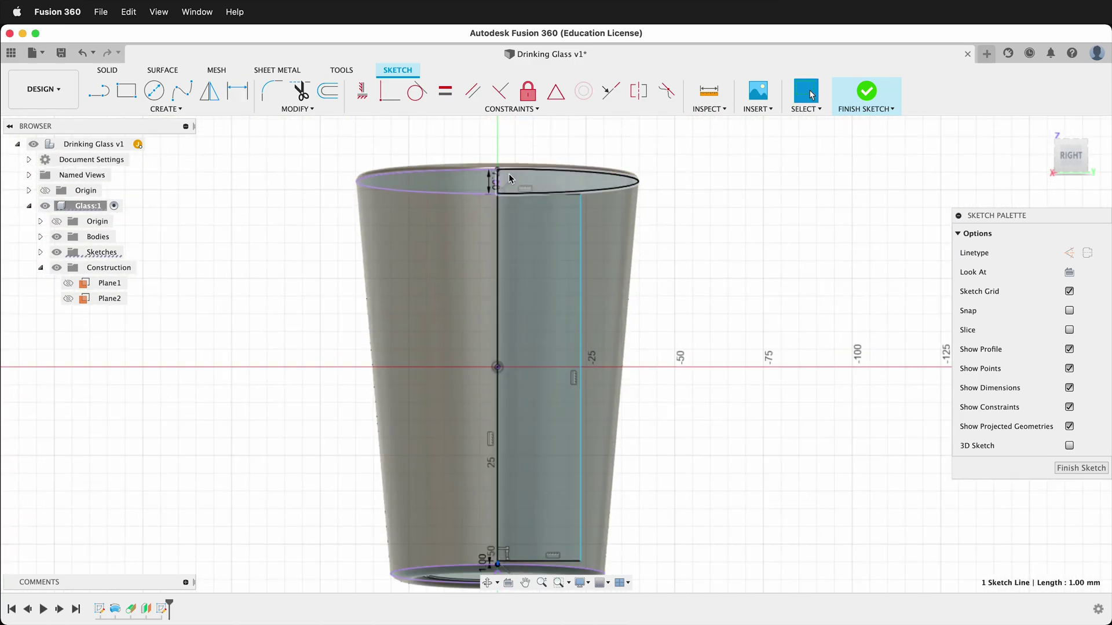
scroll(499, 173, "up", 4)
left_click(493, 260, "shift")
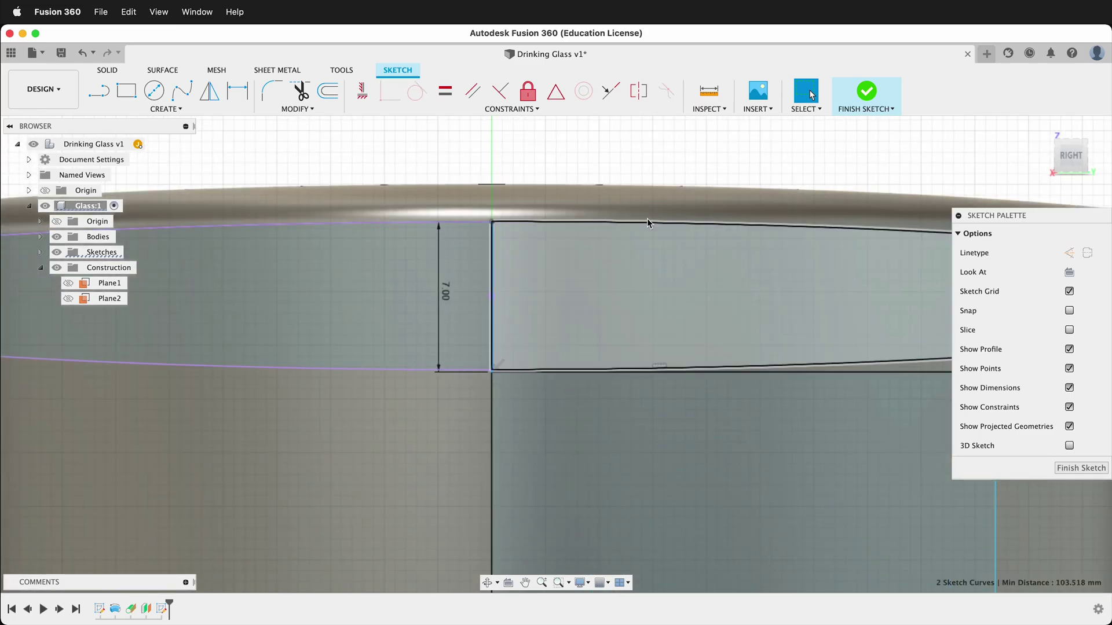
left_click(1069, 253)
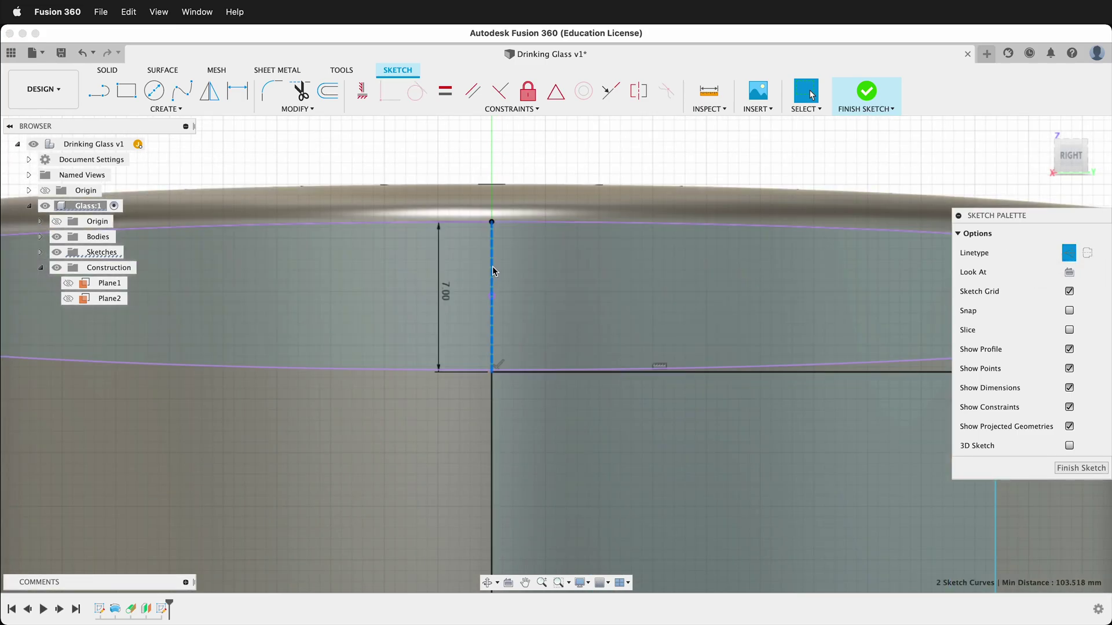
- Draw a slanted line from the midpoint of the rectangle's upper edge to its lower edge, about 4.6 mm from the corner on the axis
scroll(437, 268, "down", 5)
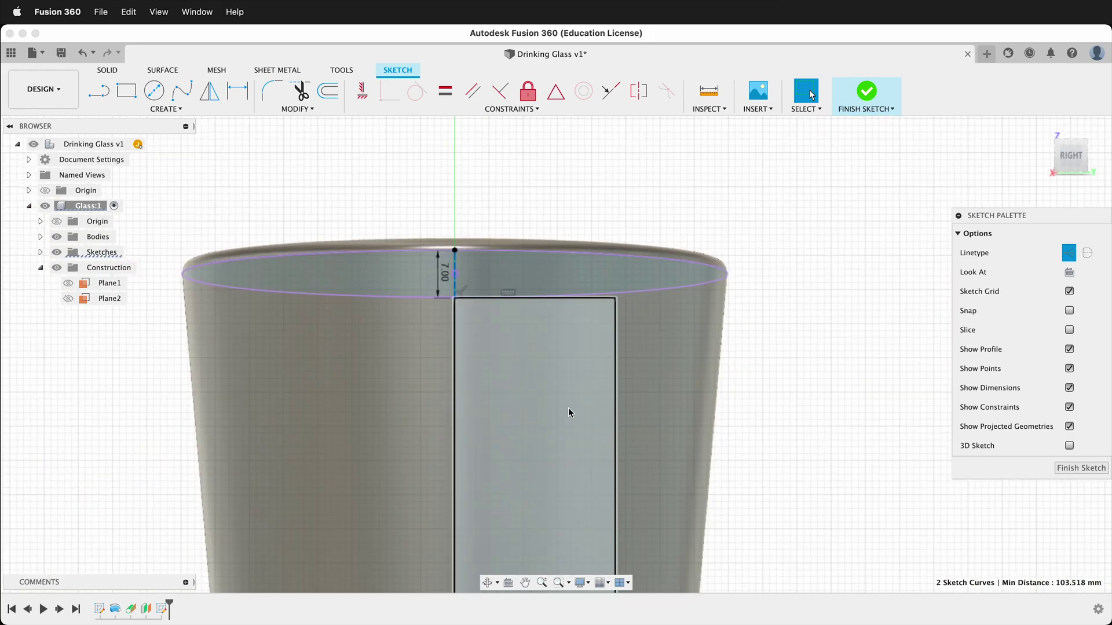
key("l")
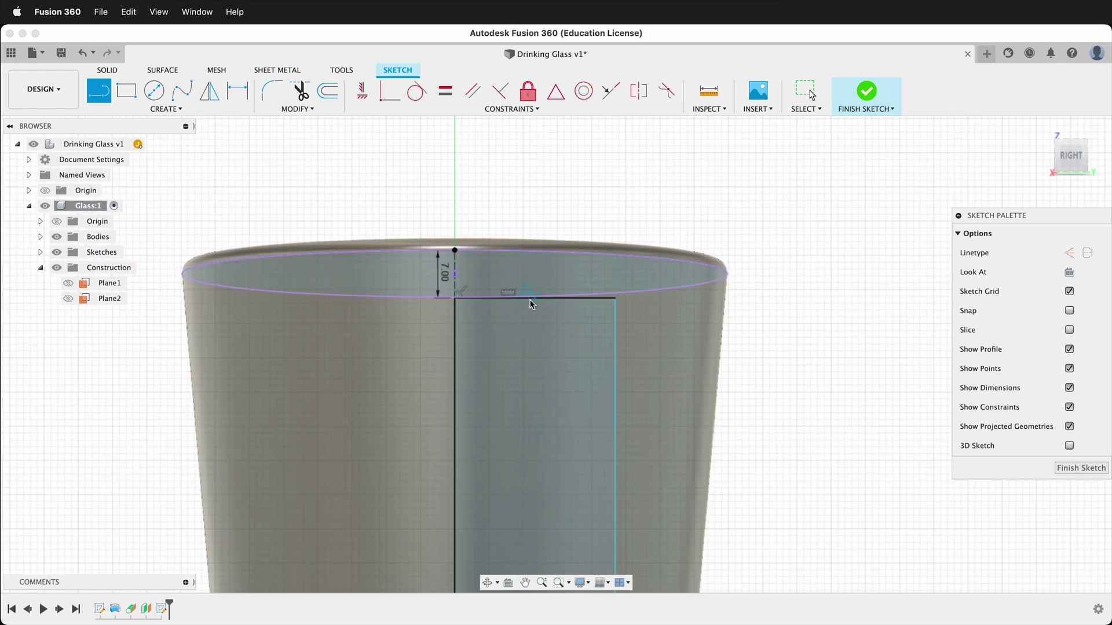
scroll(532, 305, "up", 5)
left_click(602, 295)
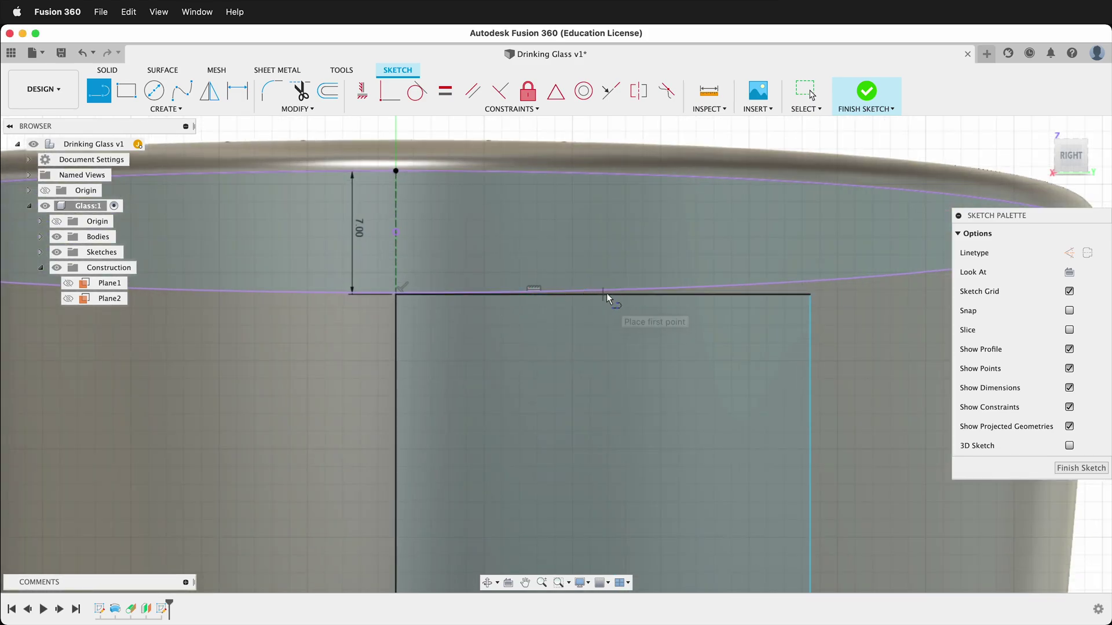
scroll(686, 248, "down", 5)
scroll(687, 590, "up", 5)
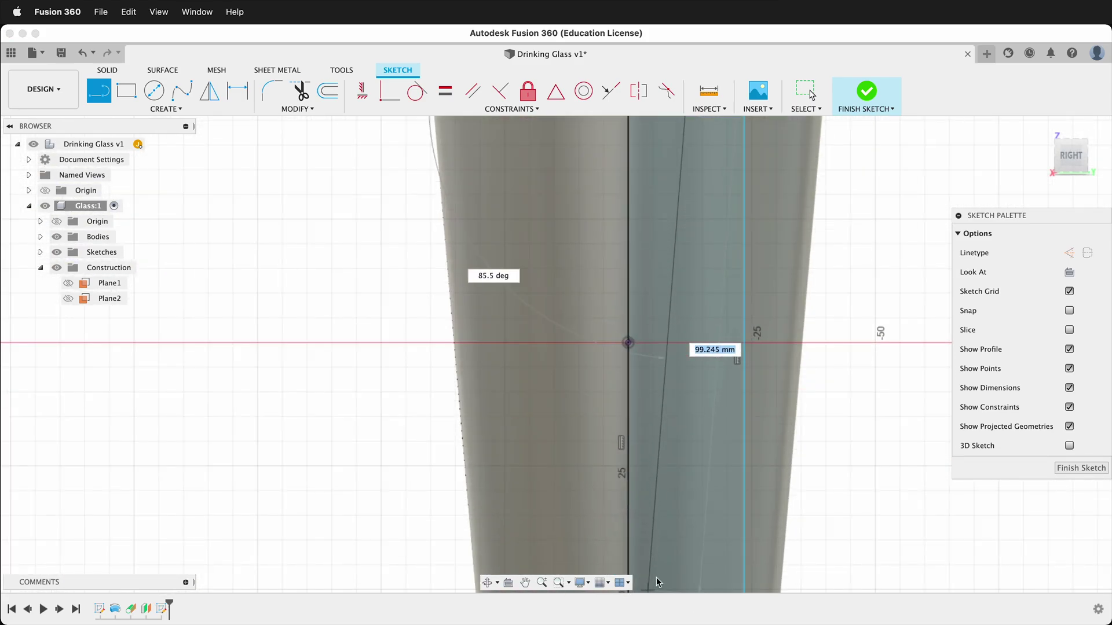
scroll(717, 463, "up", 5)
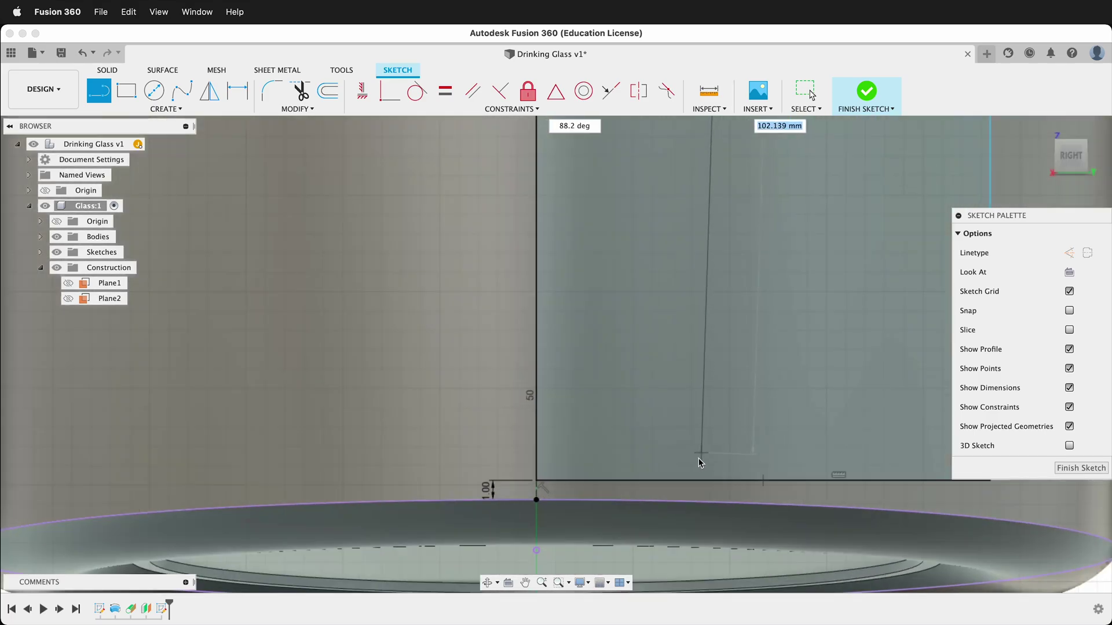
left_click(625, 479)
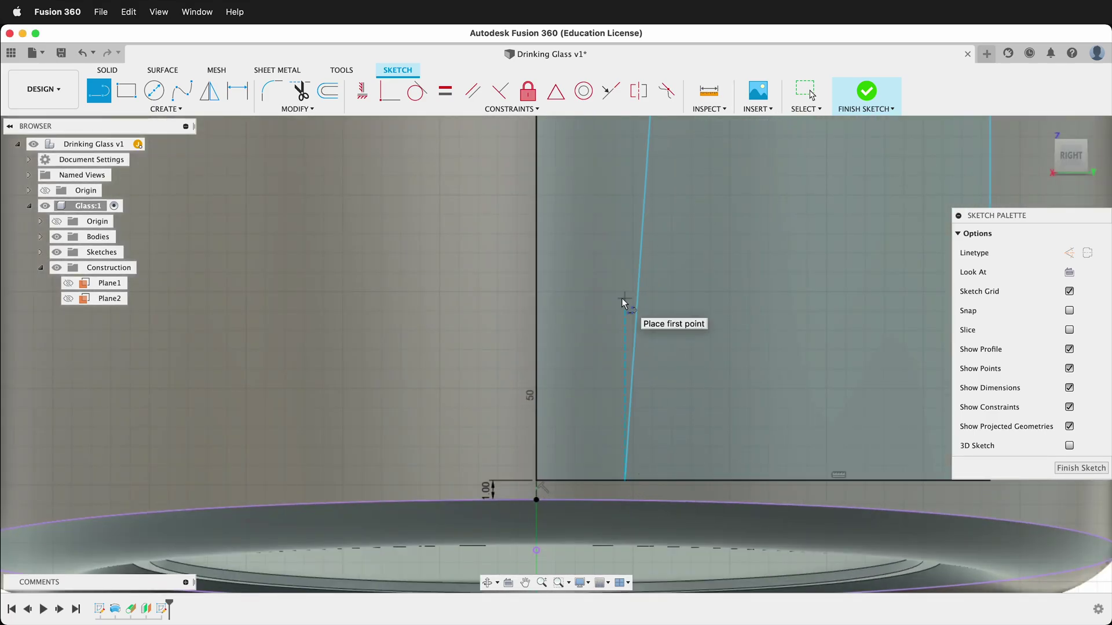
- Dimension the slanted line's lower endpoint 3.3 mm from the rectangle's lower corner on the axis
key("d")
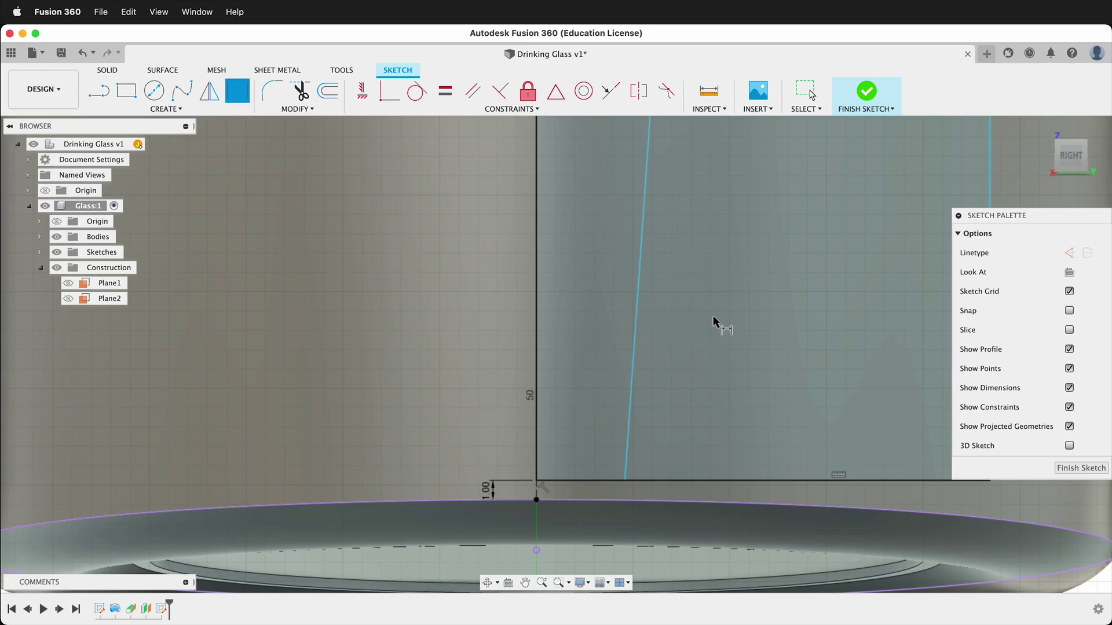
left_click(536, 481)
left_click(625, 480)
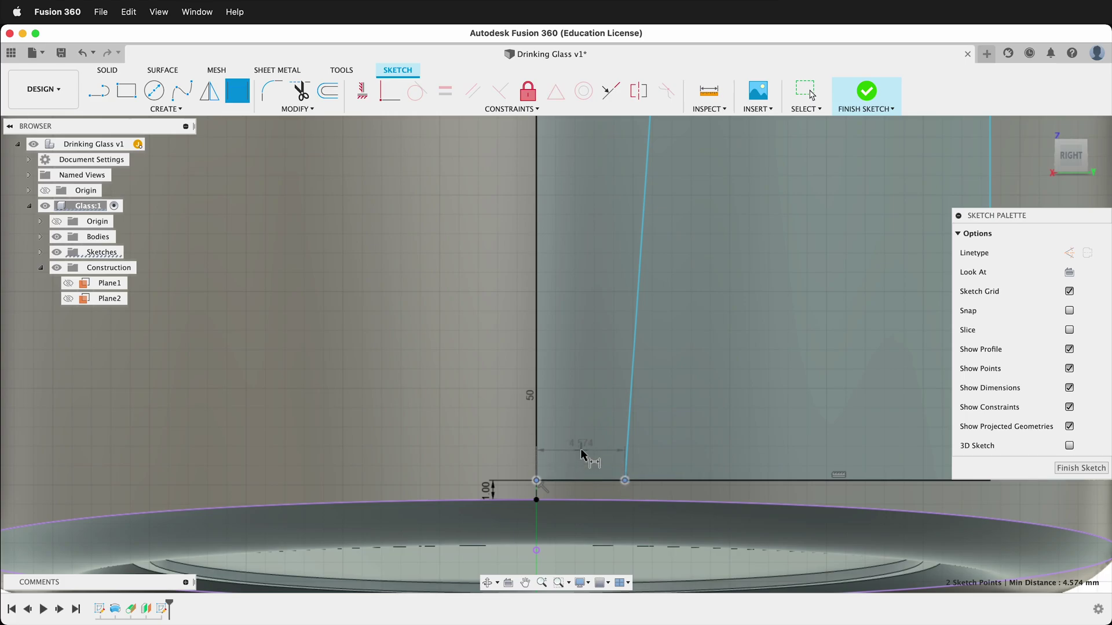
left_click(581, 448)
type("3.")
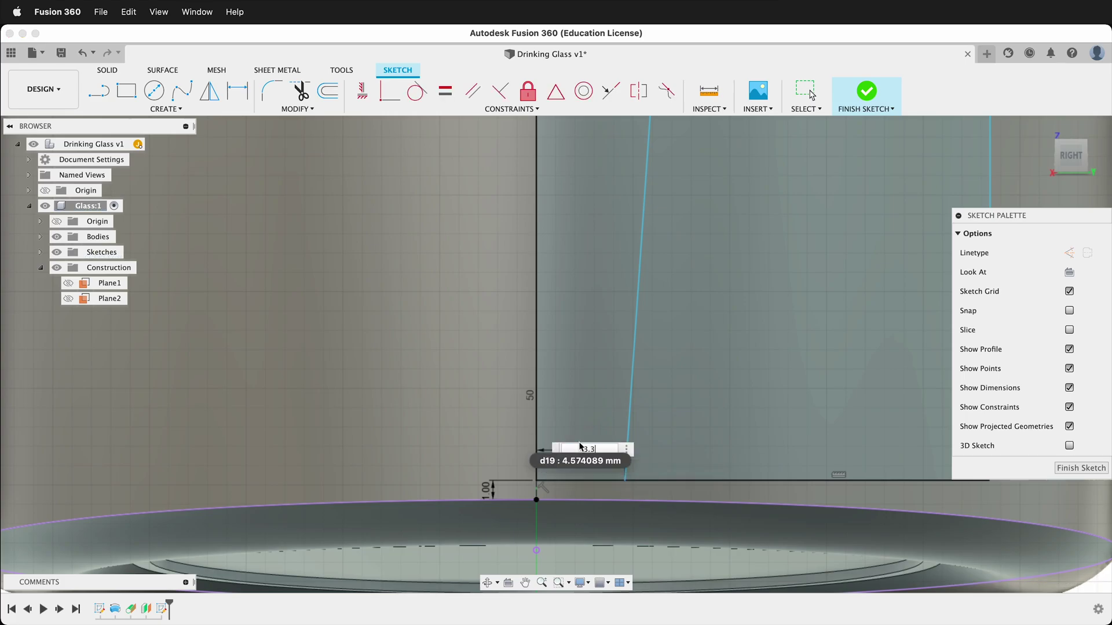
type("3")
key("Return")
- Dimension the slanted line's upper endpoint 4 mm from the rectangle's upper corner on the axis
scroll(572, 488, "down", 10)
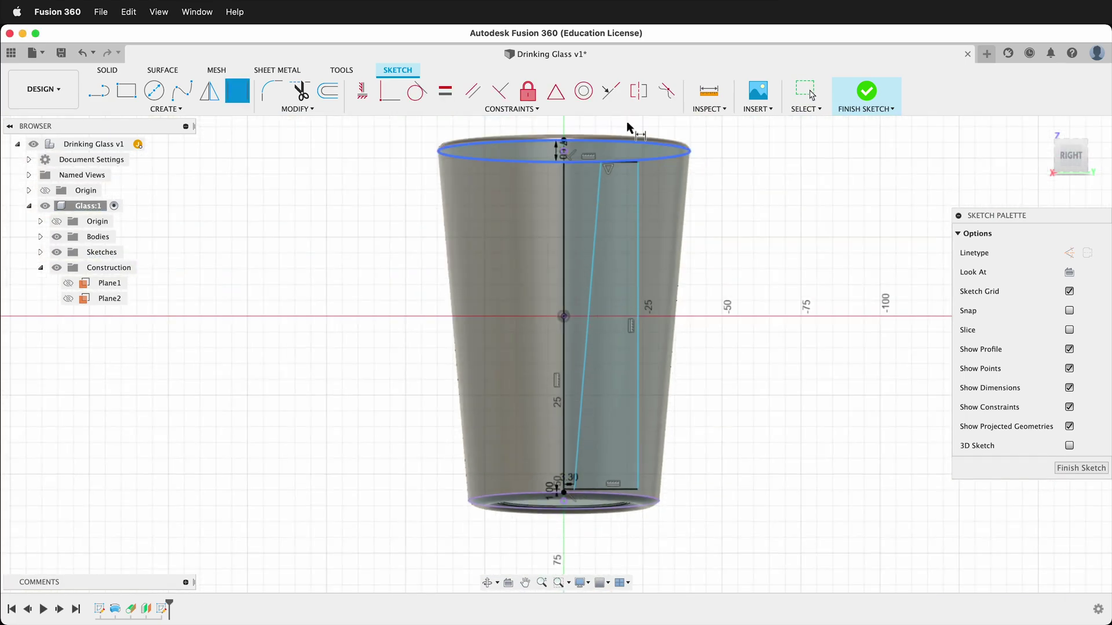
scroll(621, 139, "up", 10)
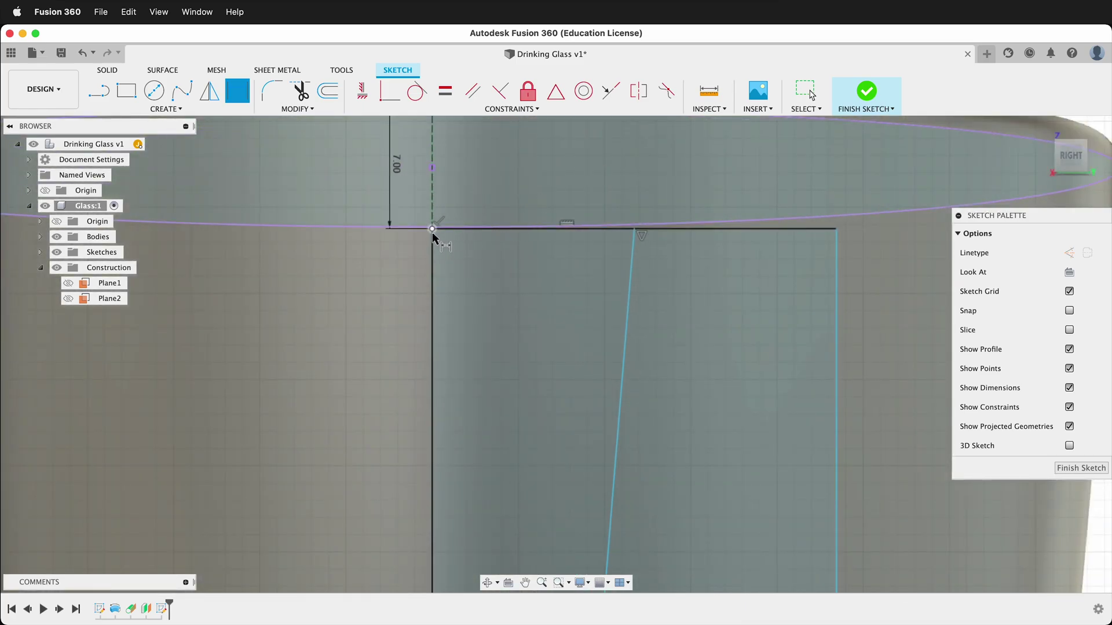
left_click(432, 228)
left_click(633, 229)
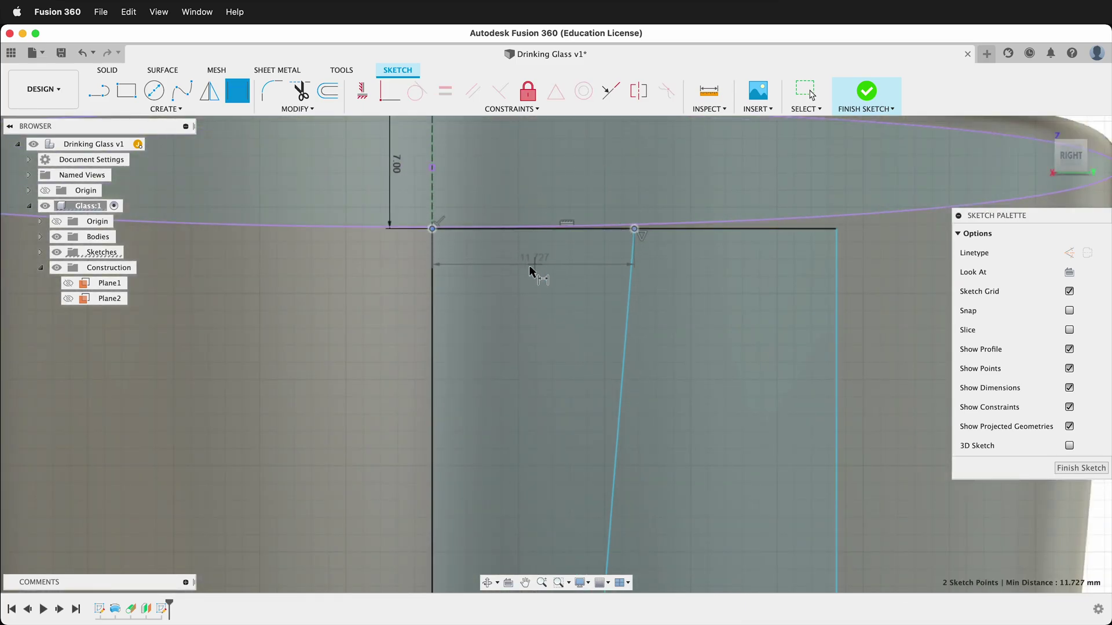
left_click(492, 277)
type("4")
key("Return")
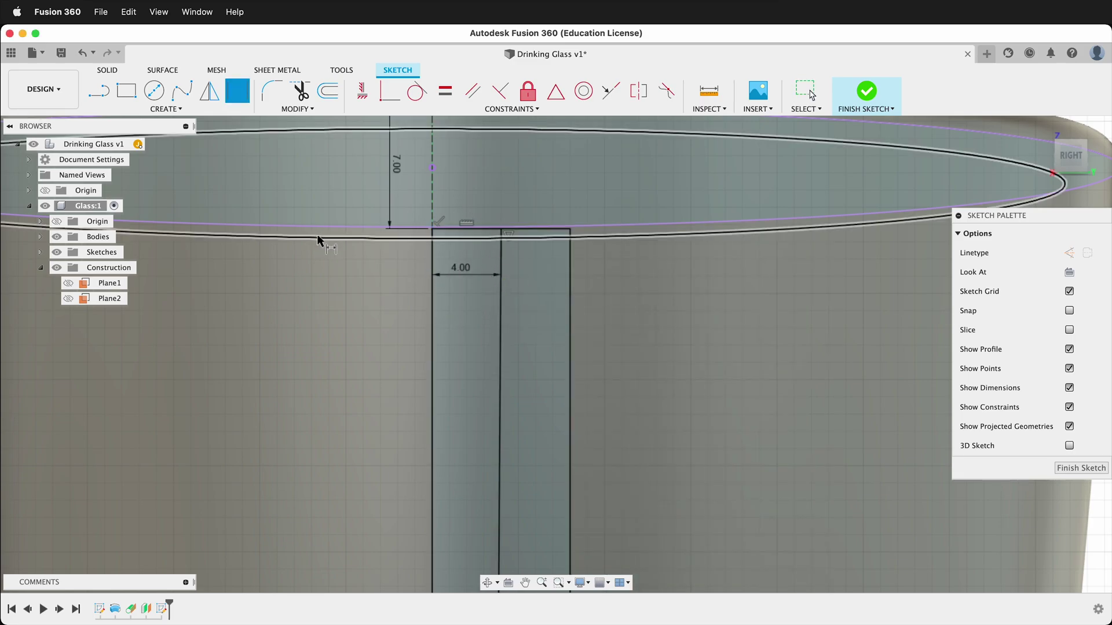
- Draw a 2-tangent circle touching the slanted line and the rectangle's upper edge at the profile's upper end
left_click(164, 110)
mouse_move(156, 155)
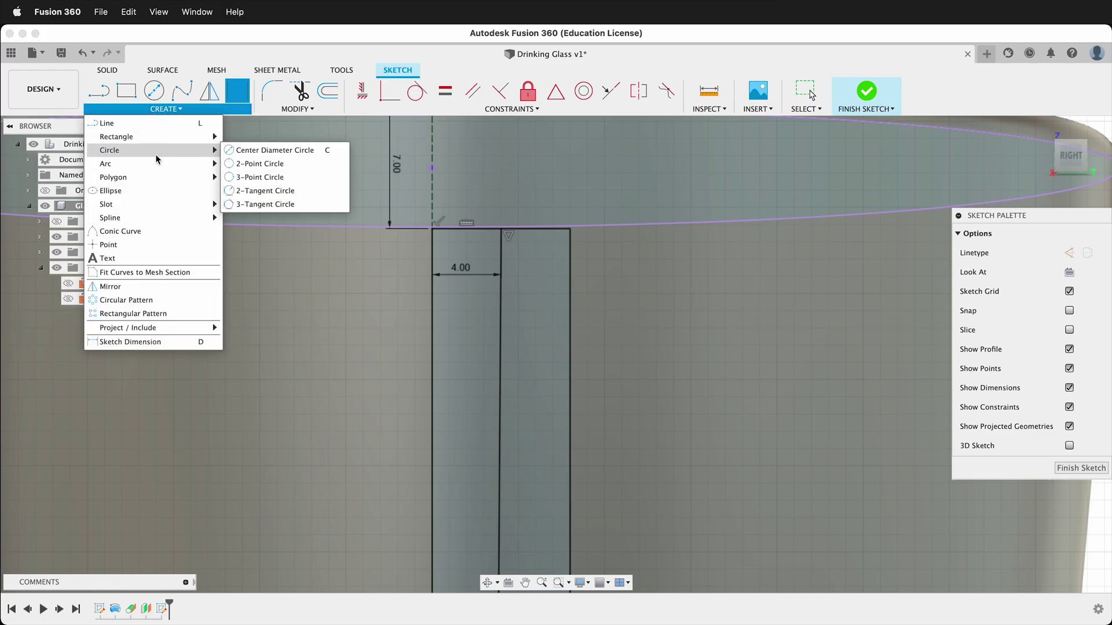
left_click(257, 191)
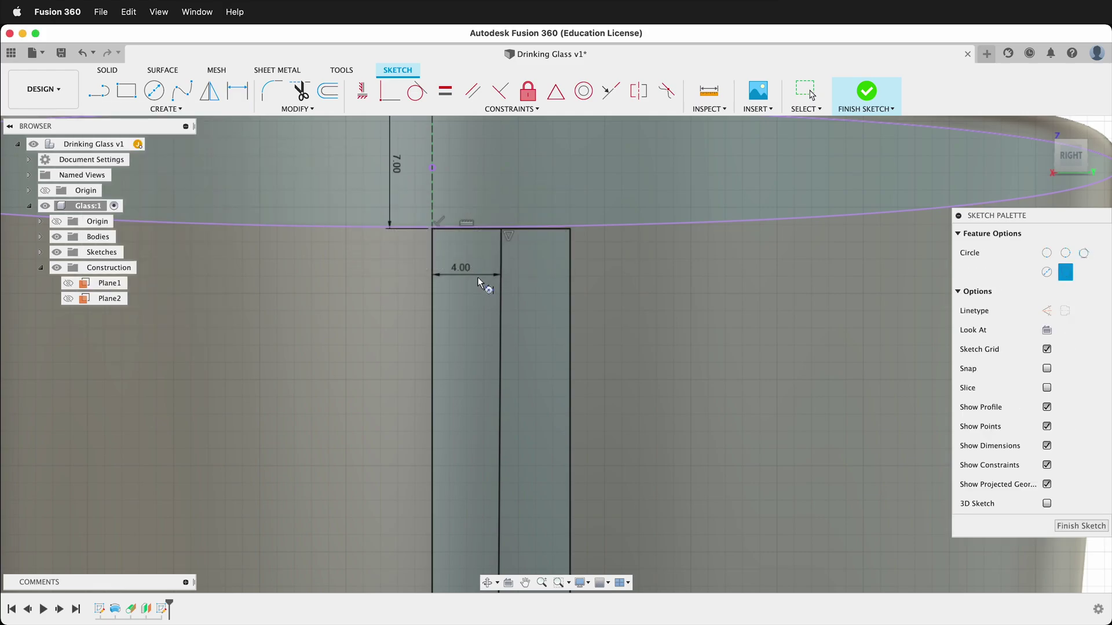
left_click(501, 292)
left_click(469, 228)
left_click(444, 281)
- Draw a second 2-tangent circle touching the slanted line and the rectangle's lower edge at the profile's lower end
scroll(509, 249, "down", 10)
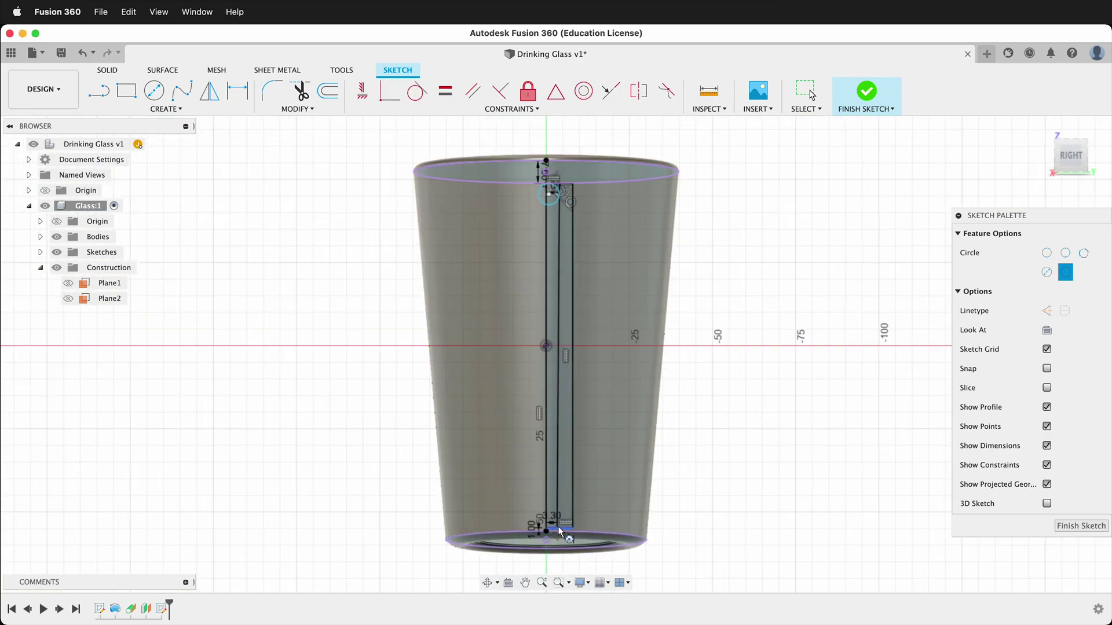
scroll(557, 530, "up", 10)
left_click(559, 479)
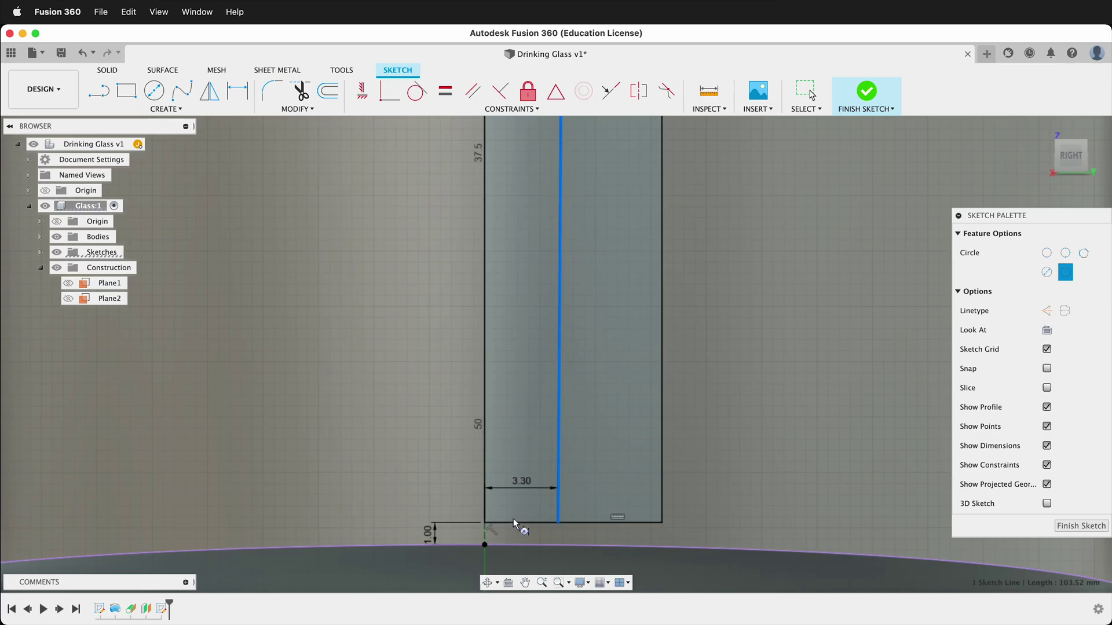
left_click(514, 523)
left_click(482, 481)
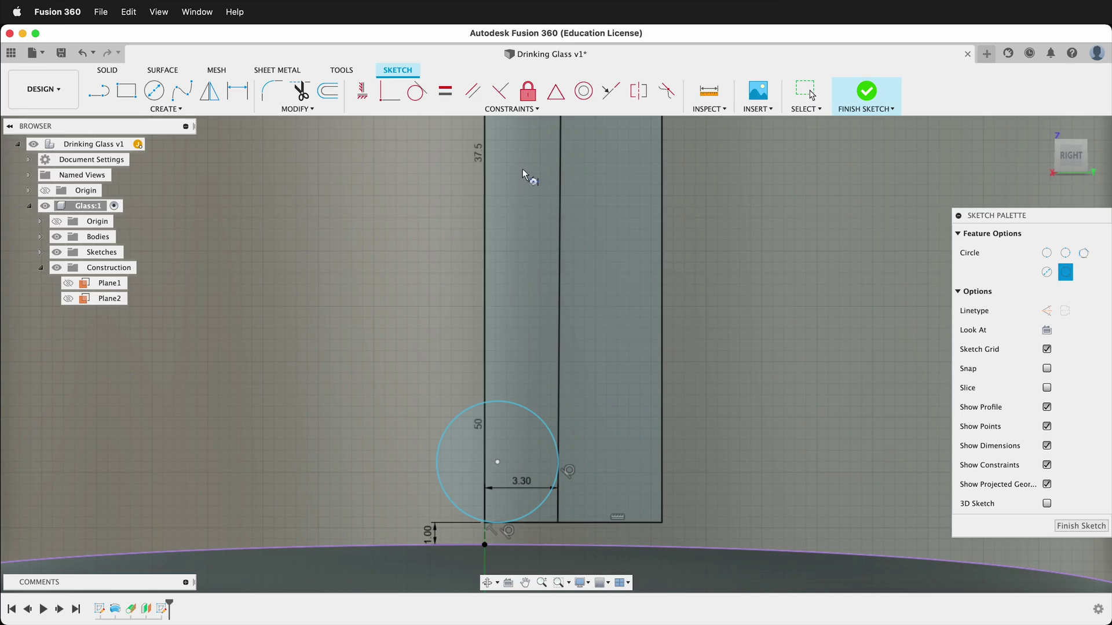
- Constrain the lower circle's center point coincident with the vertical axis line of the rectangle
left_click(390, 93)
left_click(497, 463)
left_click(485, 468)
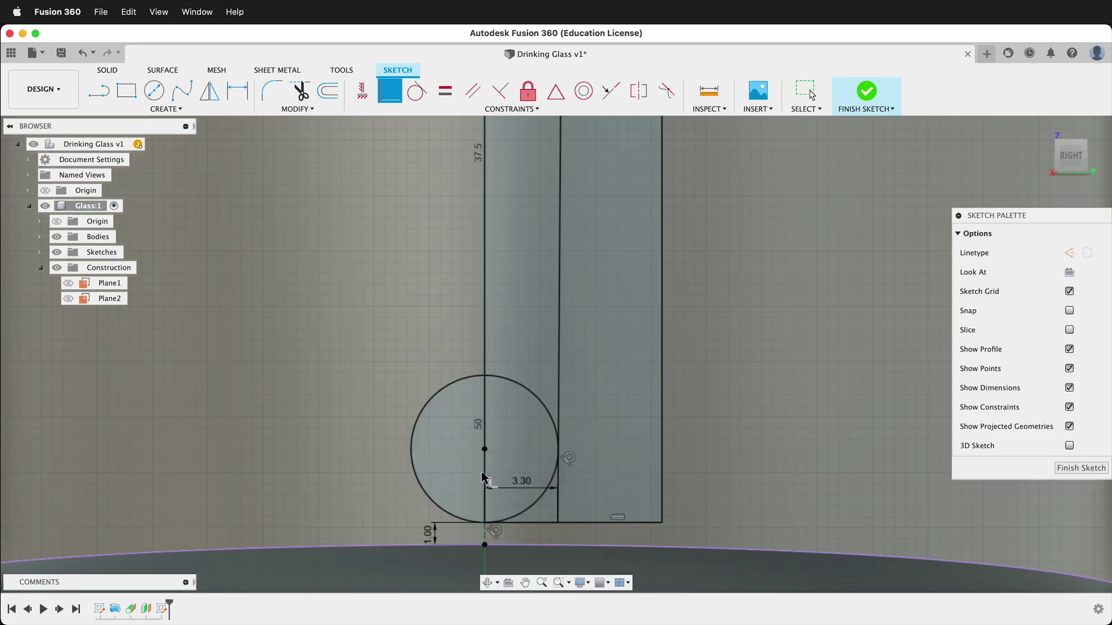
- Constrain the upper circle's center point coincident with the vertical axis line and finish the sketch
scroll(442, 464, "down", 10)
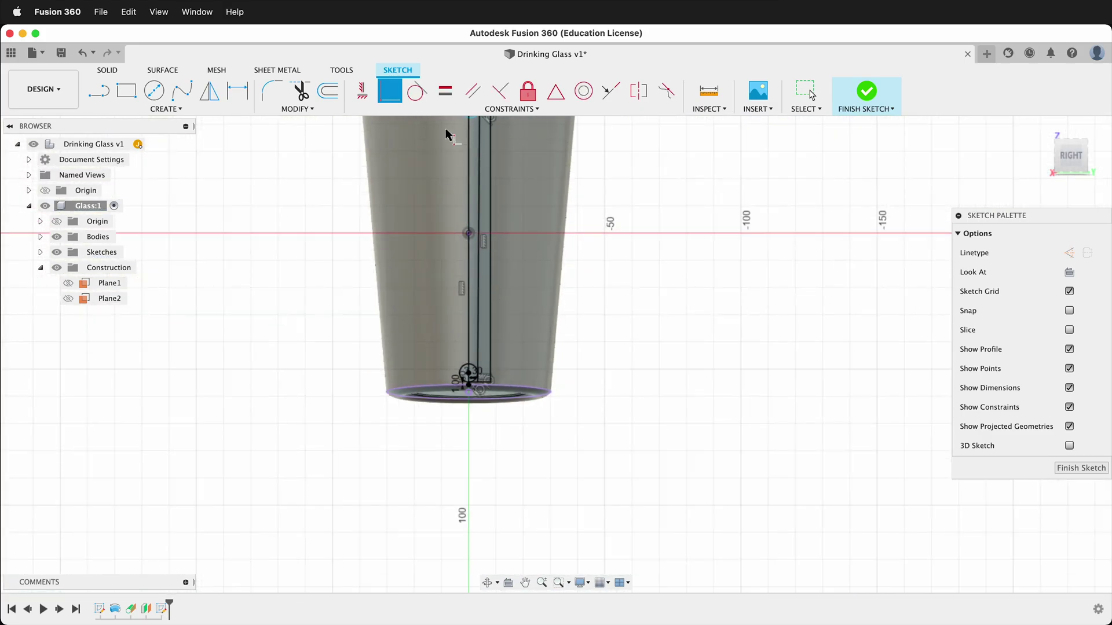
scroll(457, 220, "down", 3)
scroll(470, 168, "up", 15)
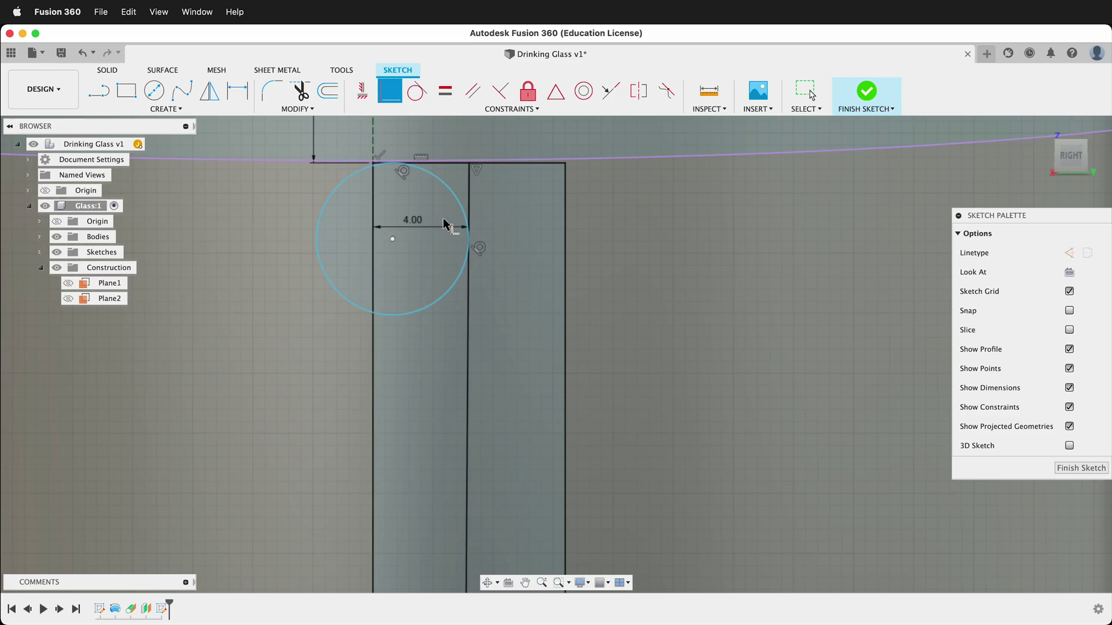
scroll(447, 224, "up", 4)
left_click(374, 250)
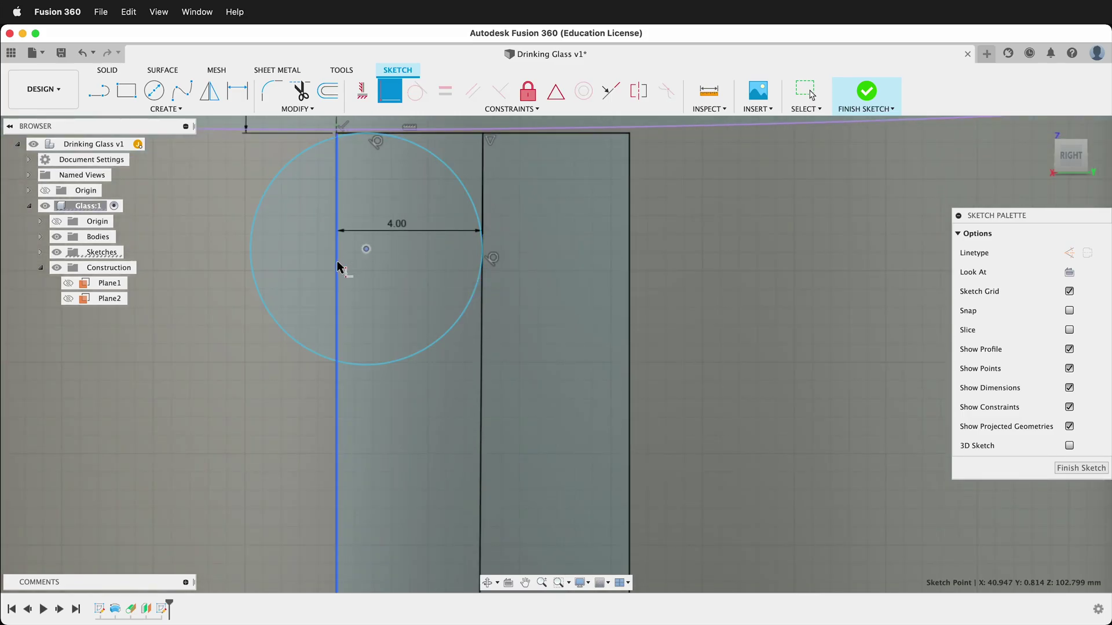
left_click(337, 268)
scroll(542, 301, "down", 3)
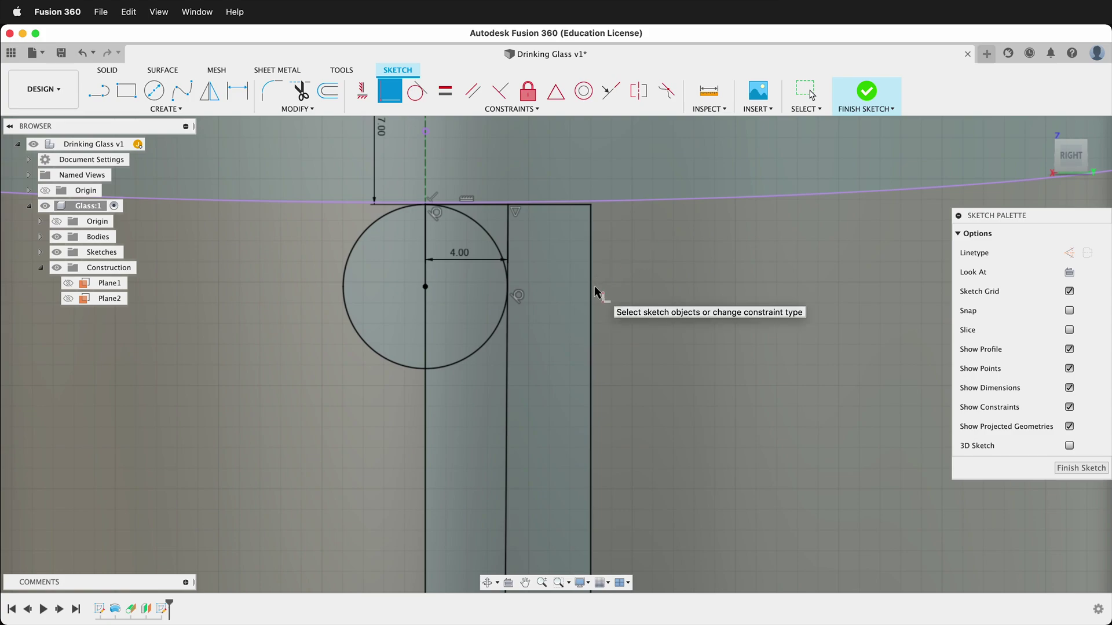
left_click(40, 252)
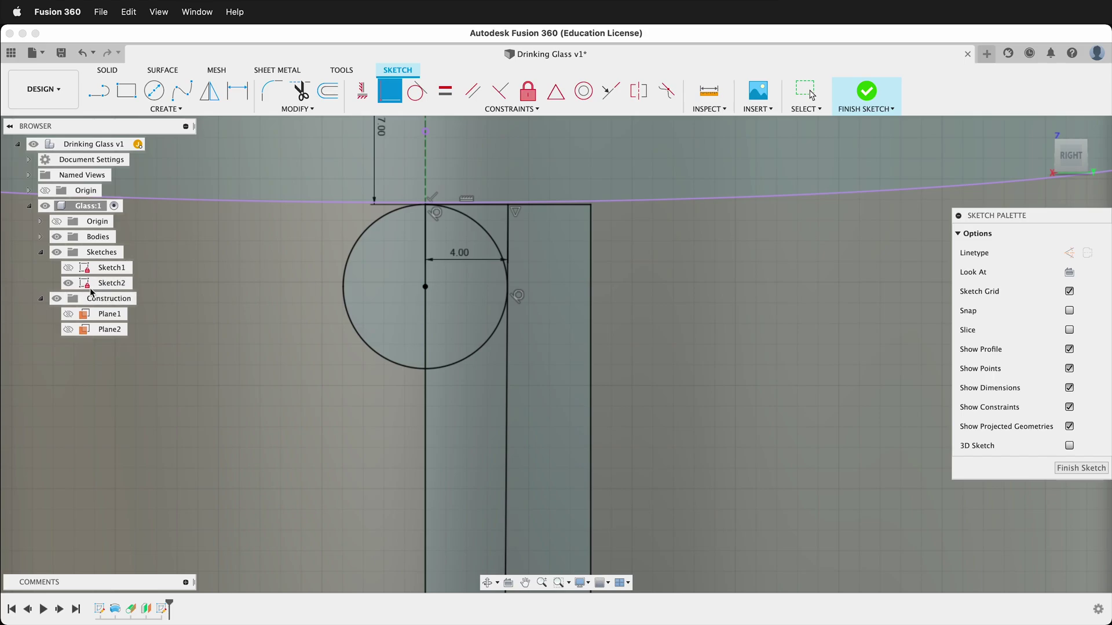
left_click(1080, 468)
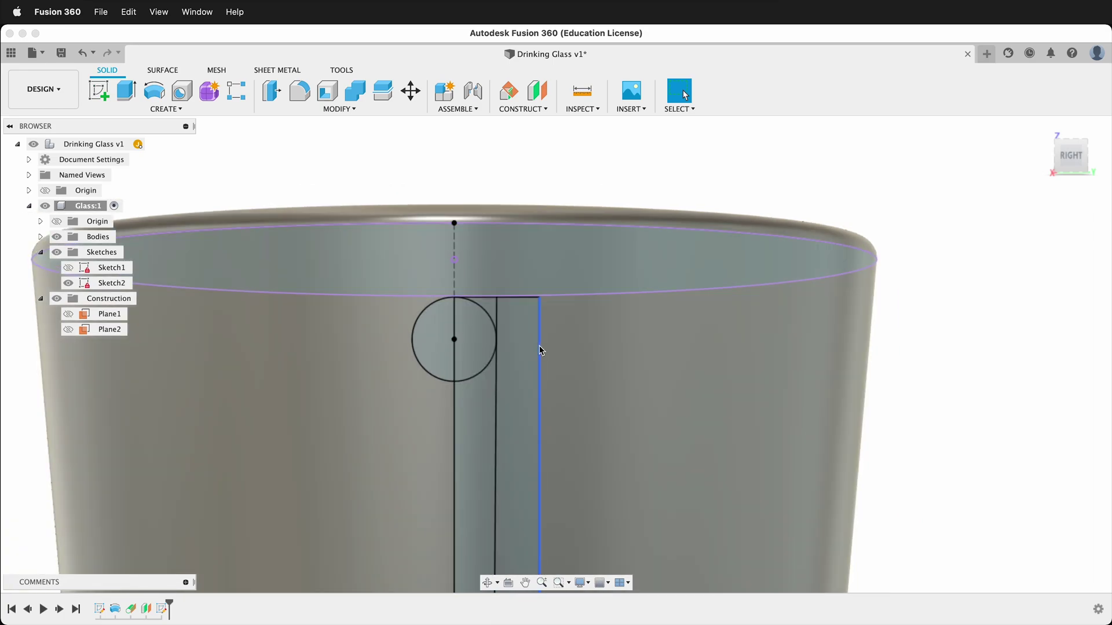
- Start a Revolve with the tapered strip and the inner halves of the upper and lower circles as profiles
left_click(154, 92)
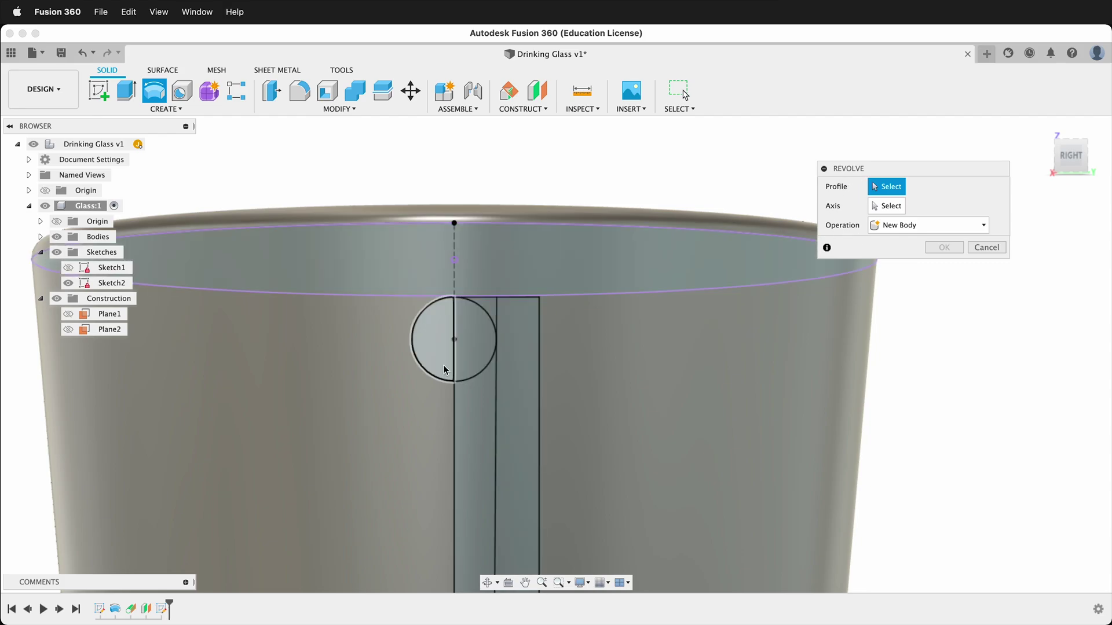
left_click(472, 342)
left_click(480, 418)
scroll(555, 318, "down", 5)
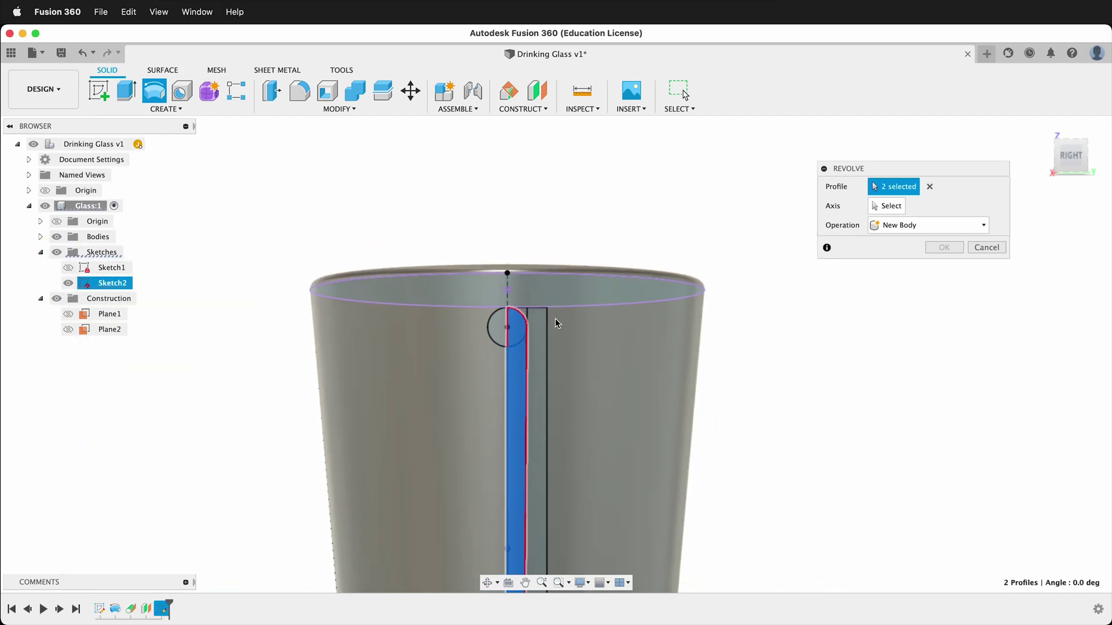
scroll(549, 497, "up", 8)
scroll(550, 484, "up", 4)
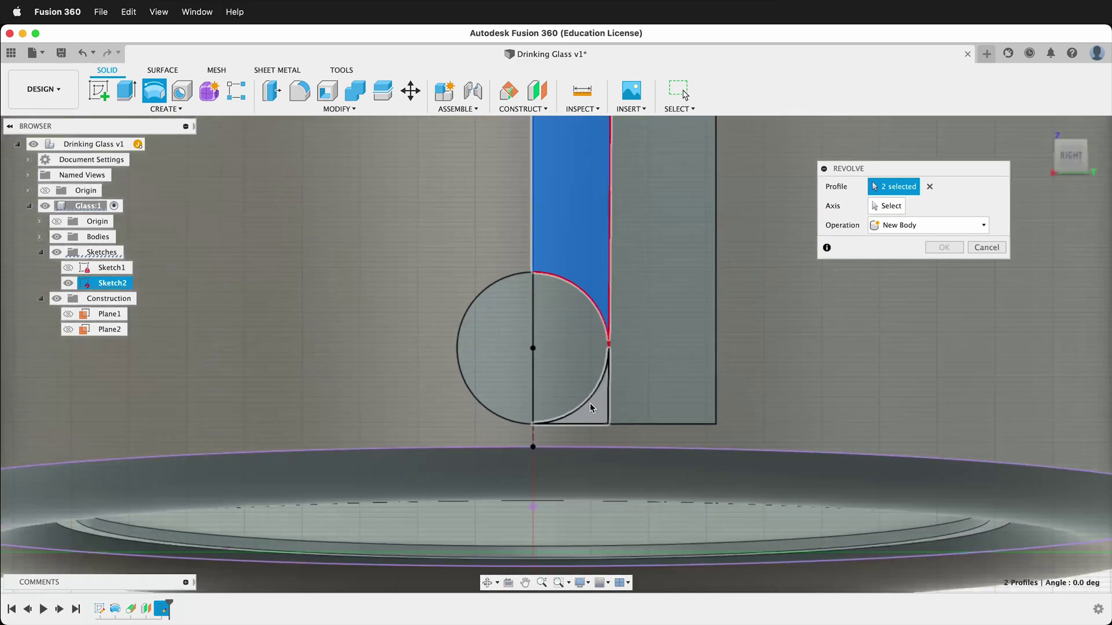
left_click(588, 353)
- Revolve the rounded tapered profile 360 degrees about the vertical line through the circle centers as a New Body
left_click(887, 205)
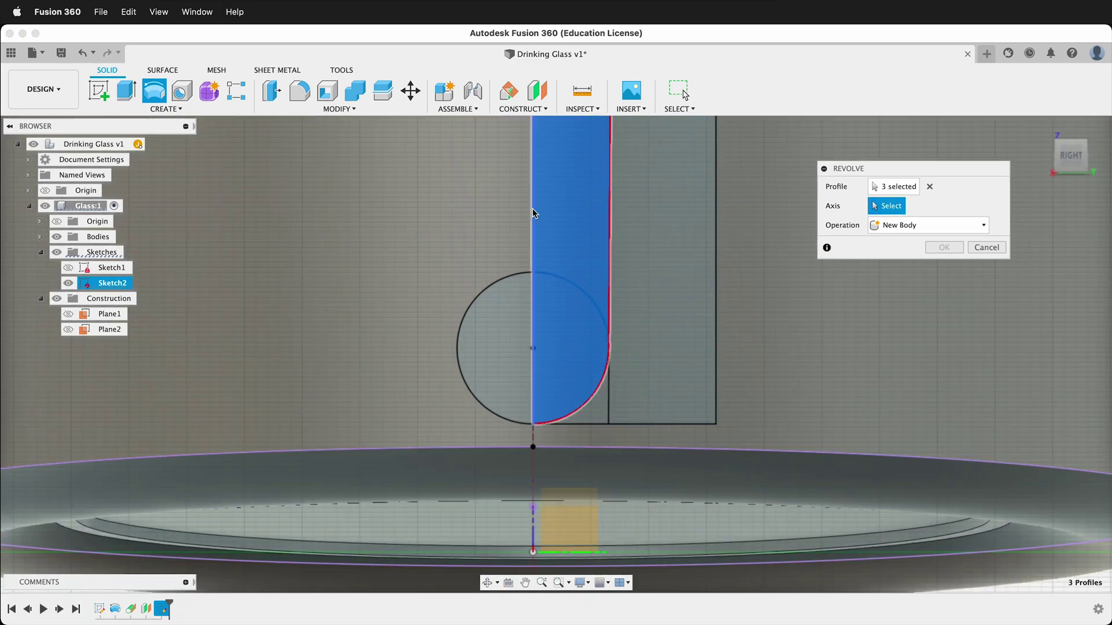
left_click(533, 213)
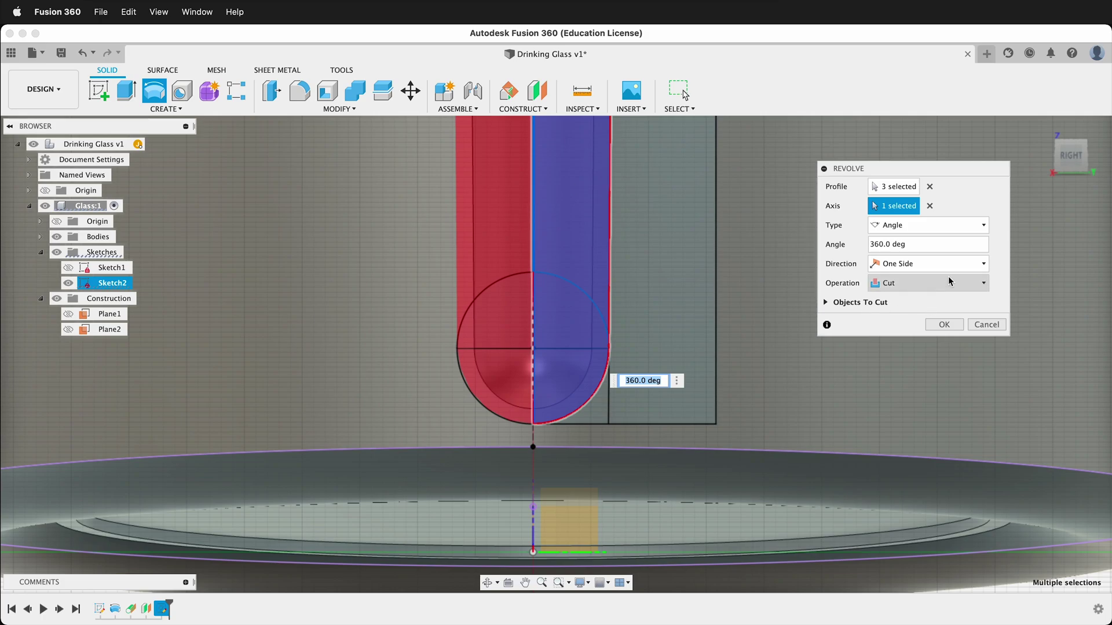
middle_click_drag(506, 304, 587, 313, "shift")
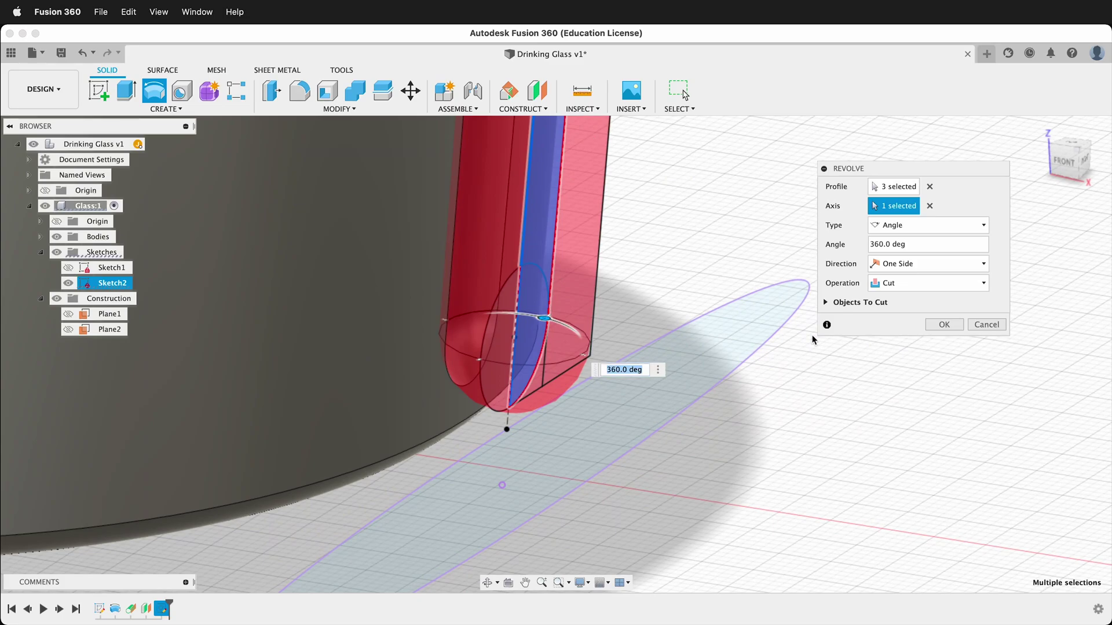
left_click(981, 285)
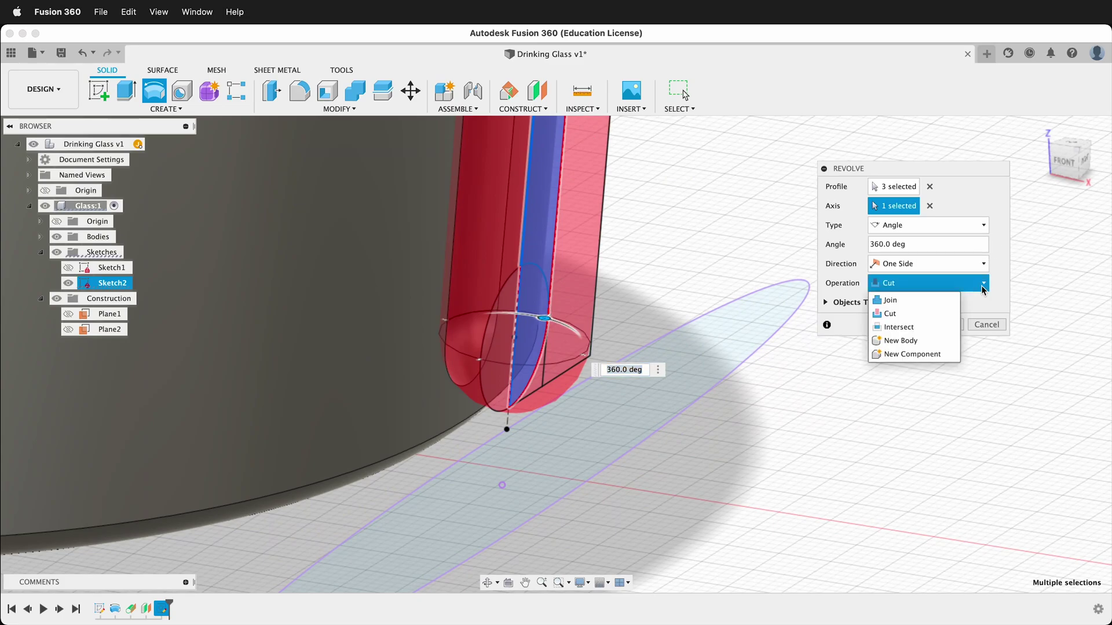
left_click(914, 341)
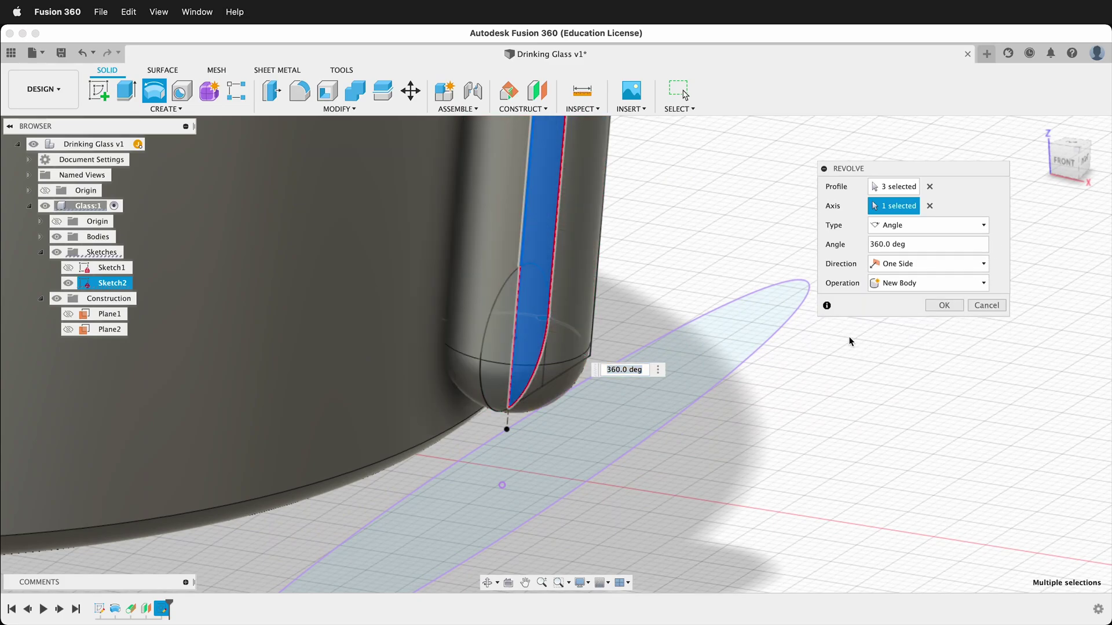
left_click(944, 304)
scroll(386, 512, "down", 8)
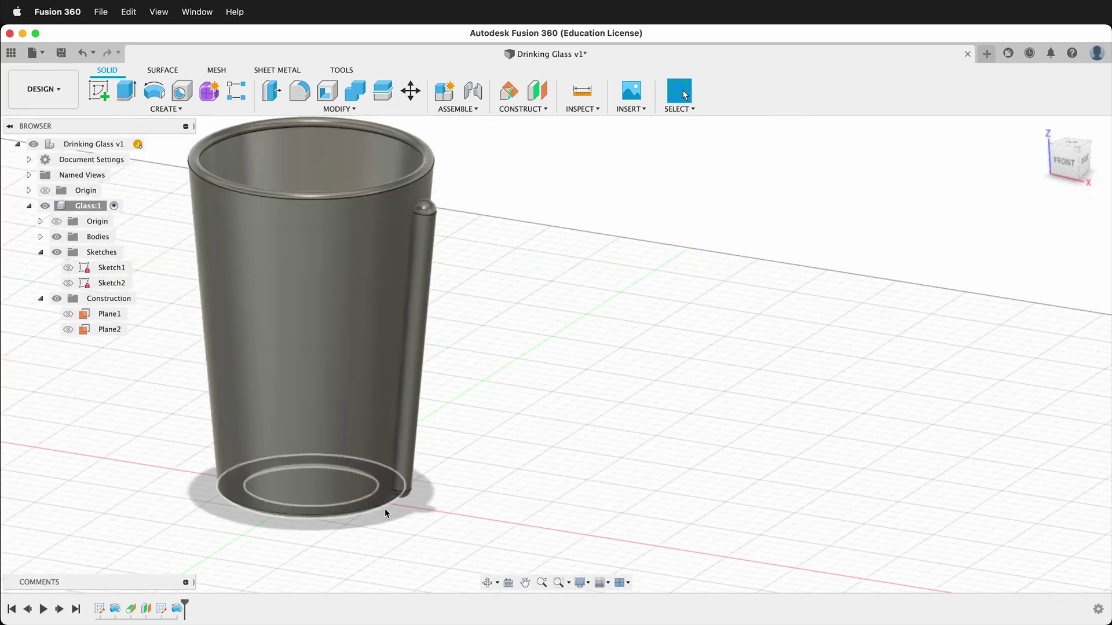
- Start a Circular Pattern of type Bodies with the revolved rod as the object
scroll(416, 232, "up", 6)
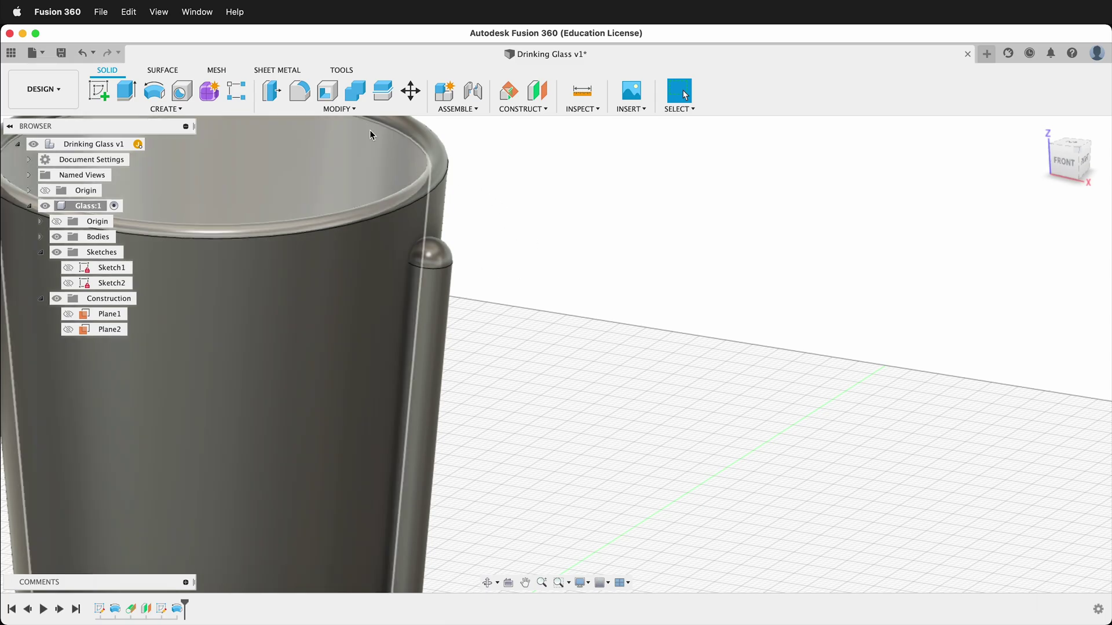
left_click(175, 109)
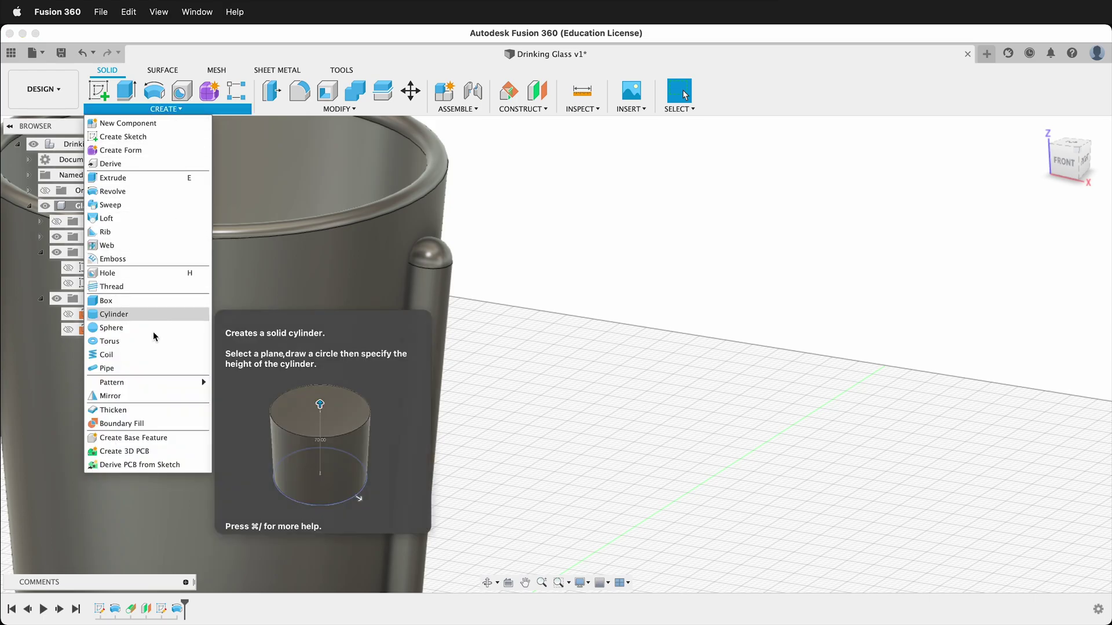
mouse_move(193, 384)
left_click(260, 396)
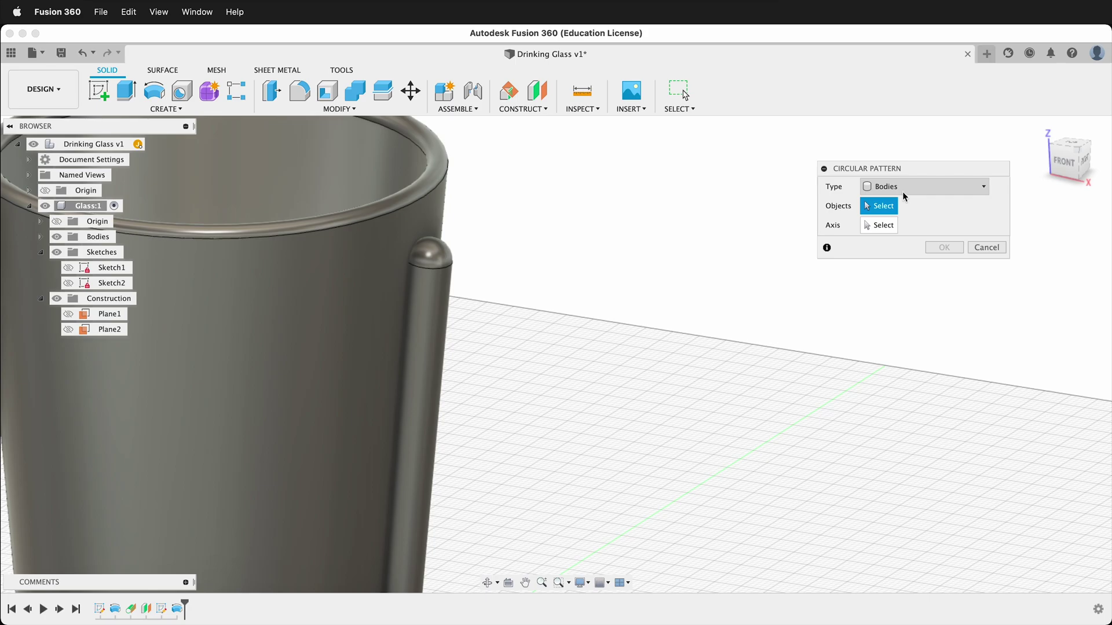
left_click(448, 275)
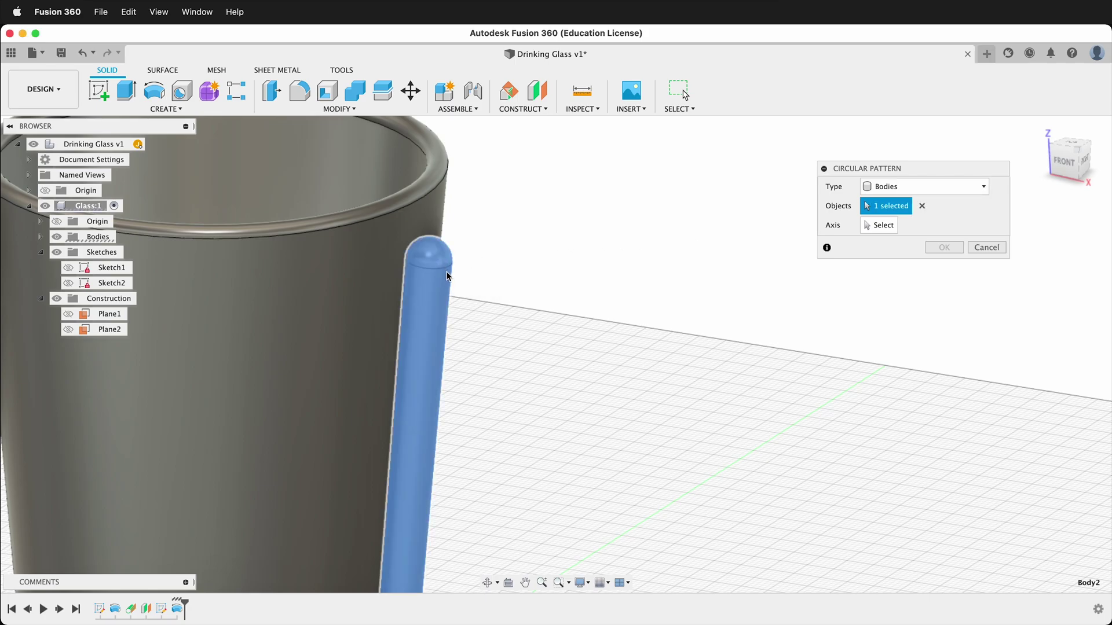
left_click(878, 225)
- Choose the origin's vertical Z axis through the glass center as the pattern axis
scroll(682, 246, "down", 6)
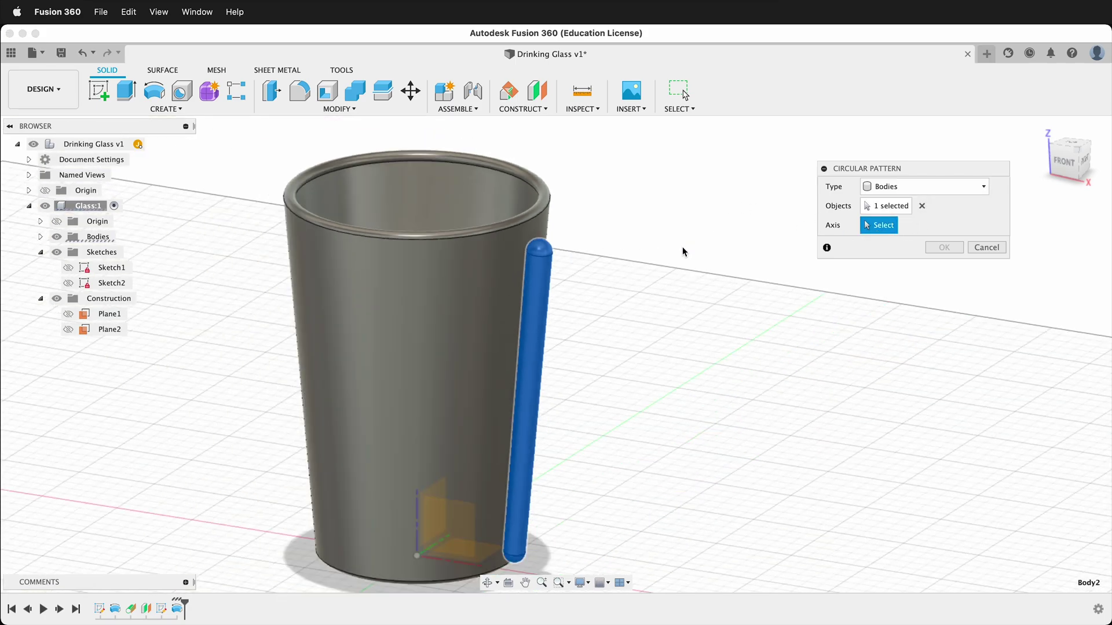
scroll(509, 412, "up", 5)
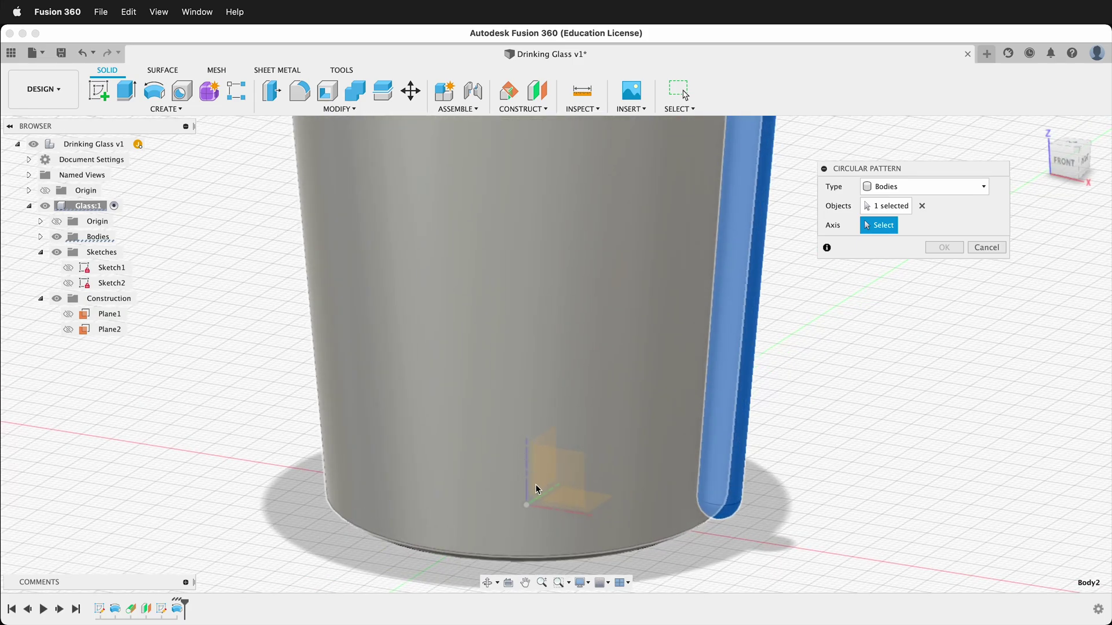
scroll(551, 441, "down", 5)
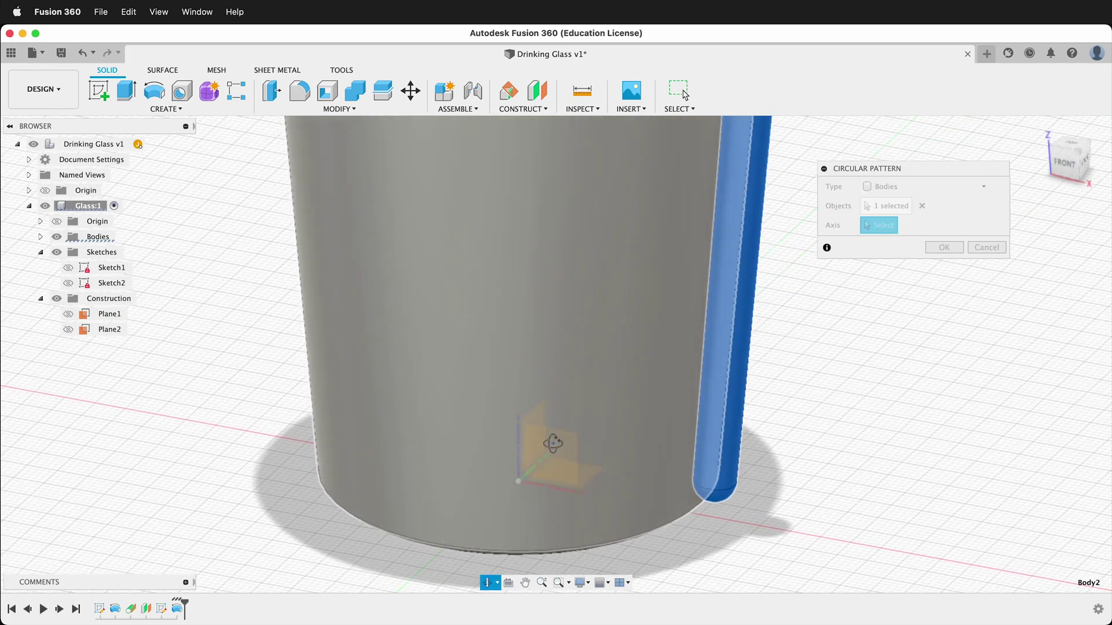
middle_click_drag(552, 441, 545, 339, "shift")
scroll(542, 359, "up", 5)
middle_click_drag(558, 392, 552, 501, "shift")
left_click(537, 489)
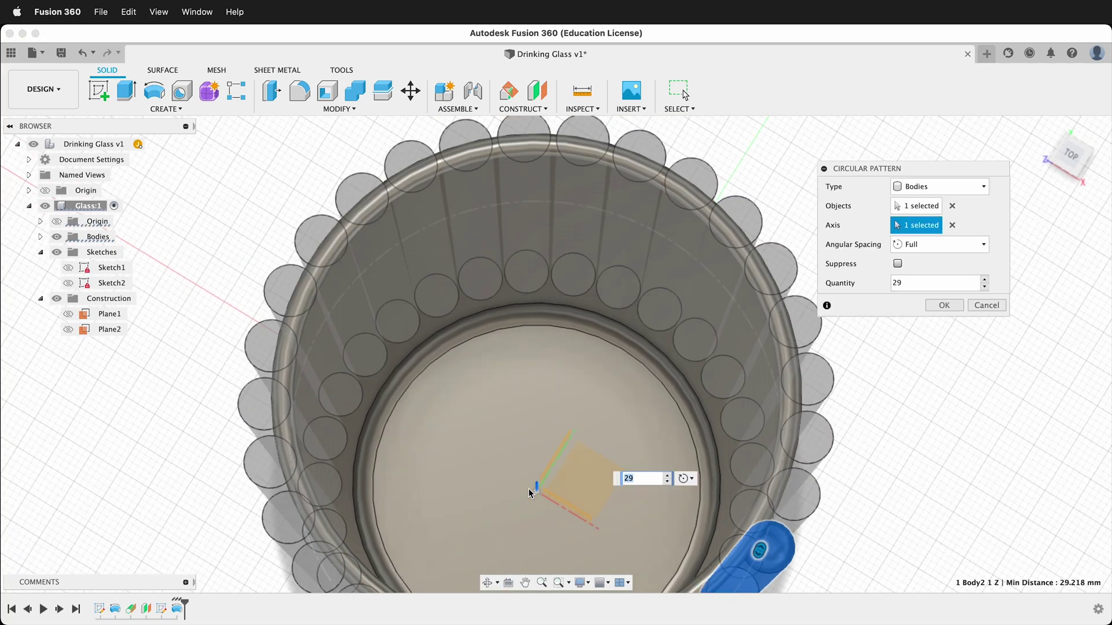
- Set the pattern quantity to 29 with Full angular spacing and create the rods around the glass
left_click(887, 282)
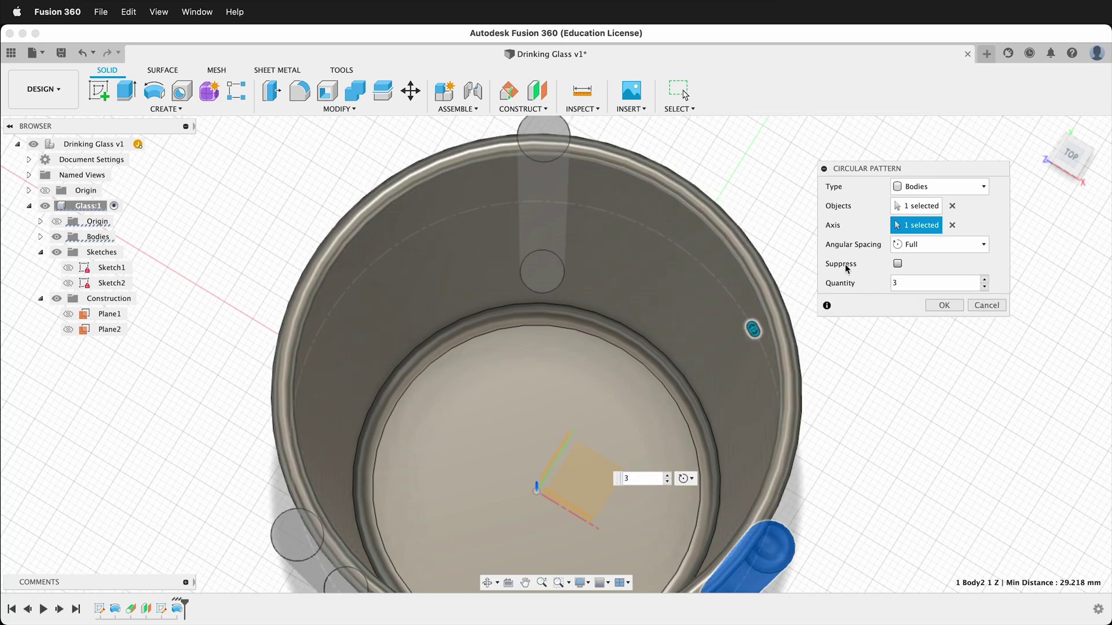
left_click(895, 282)
type("29")
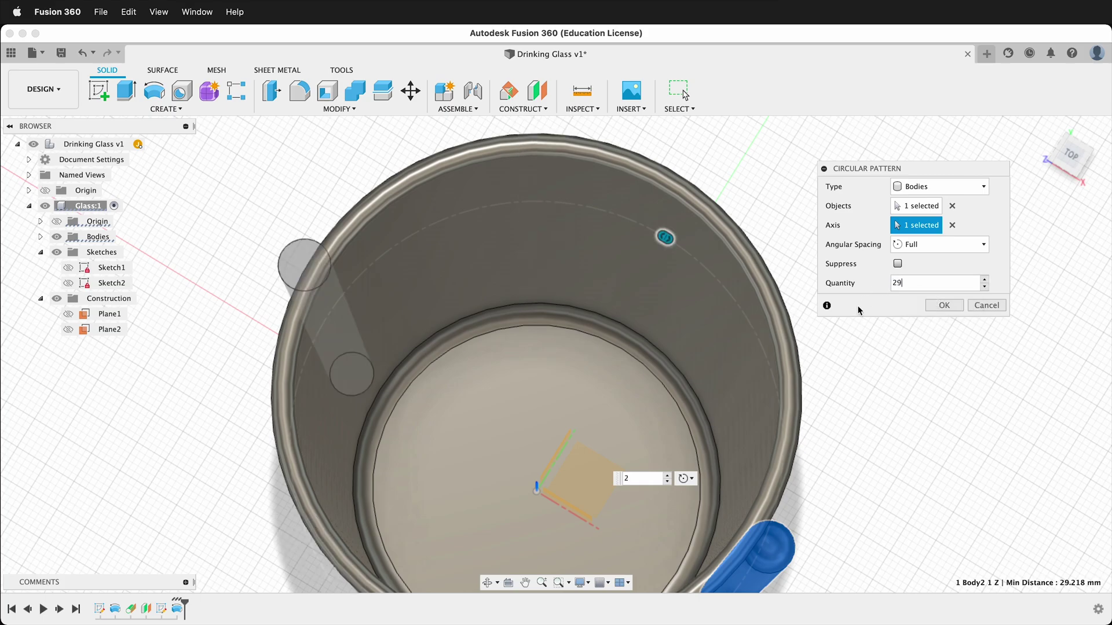
middle_click_drag(696, 384, 784, 359, "shift")
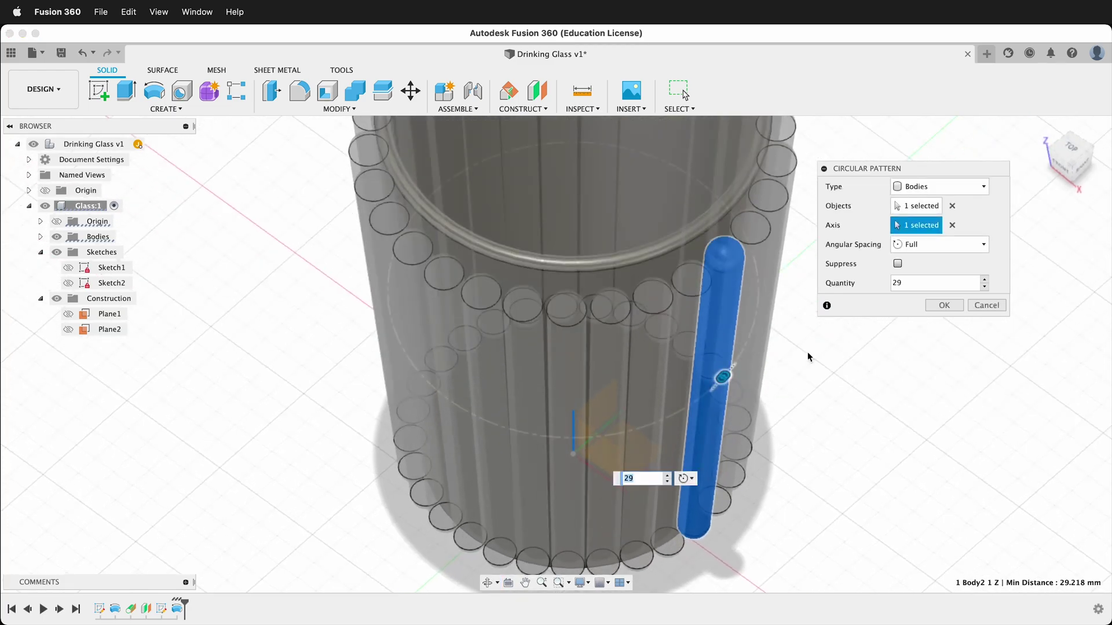
left_click(945, 305)
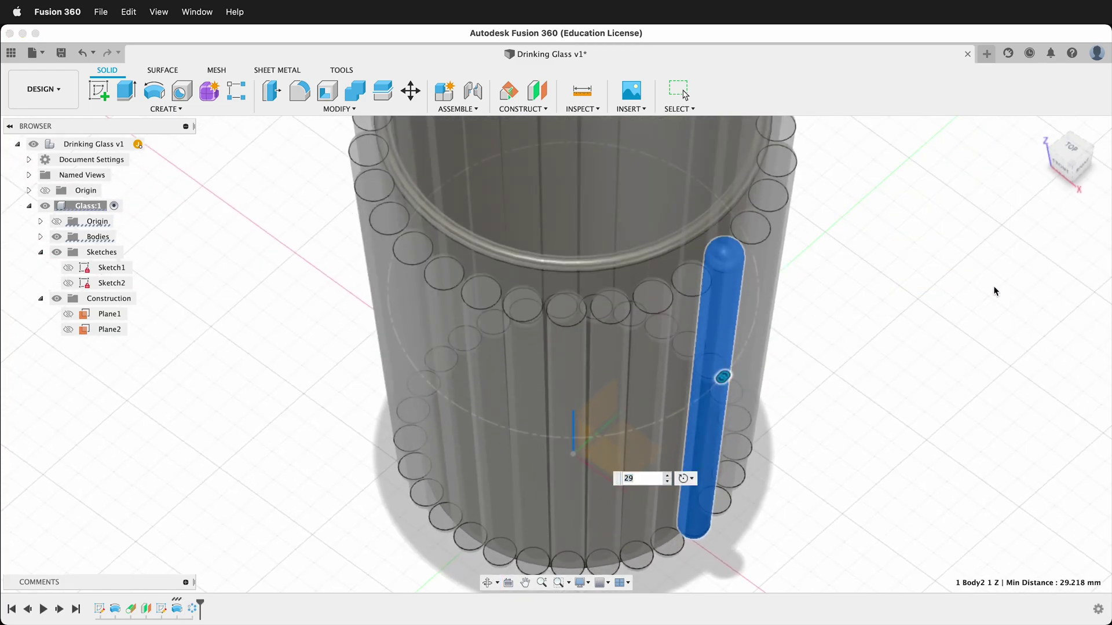
middle_click_drag(752, 437, 740, 443, "shift")
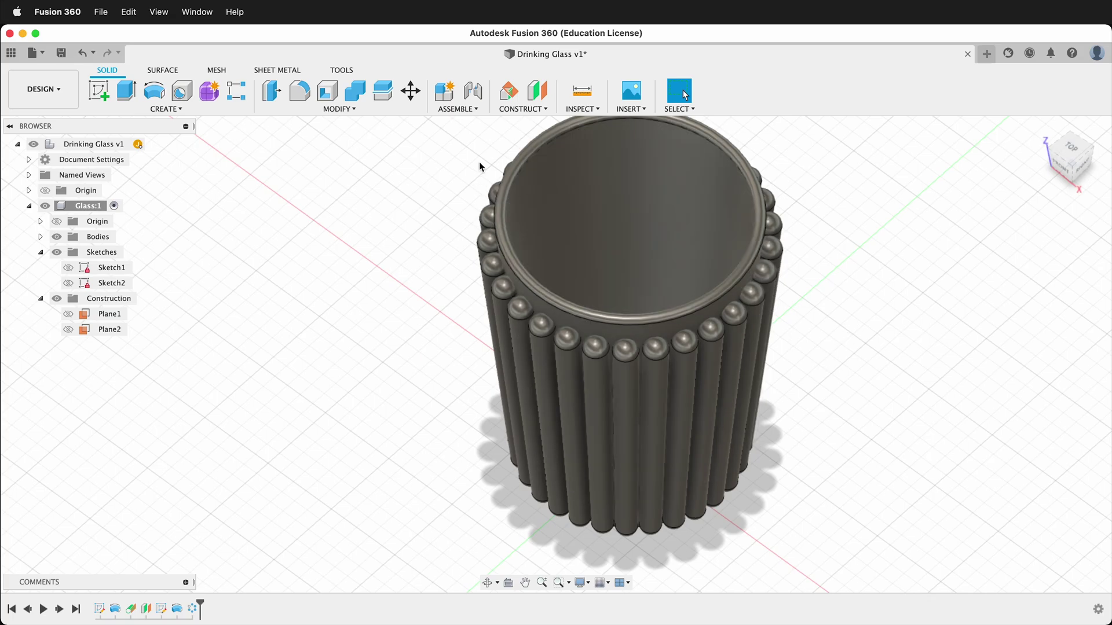
middle_click_drag(769, 284, 732, 238, "shift")
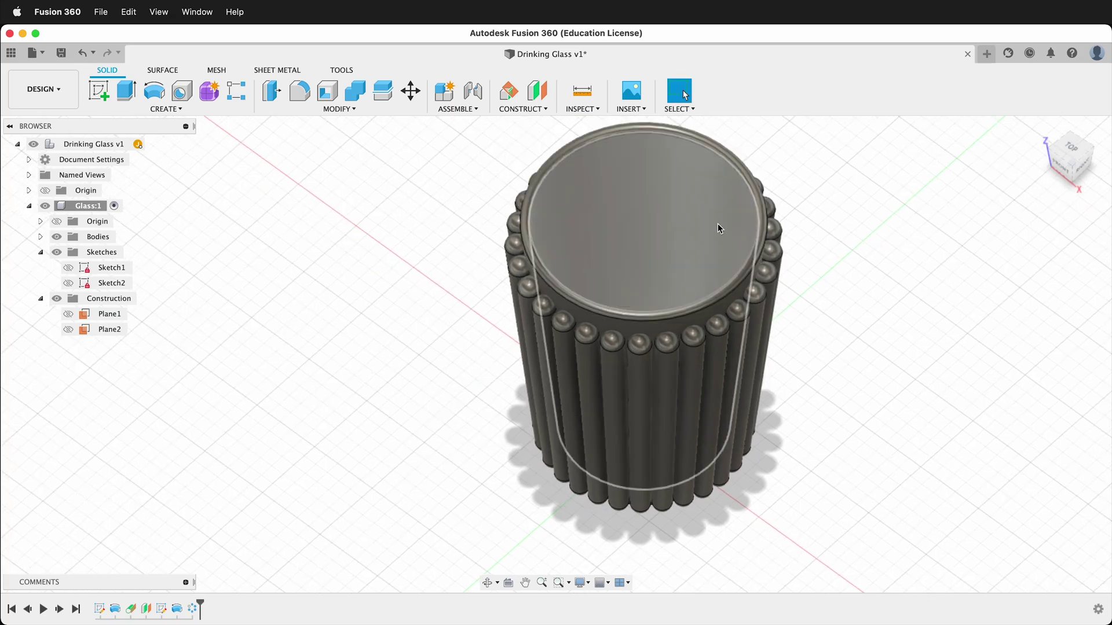
- Combine the bodies with a Cut operation, using the glass as target and the 29 surrounding rods as tool bodies
left_click(354, 94)
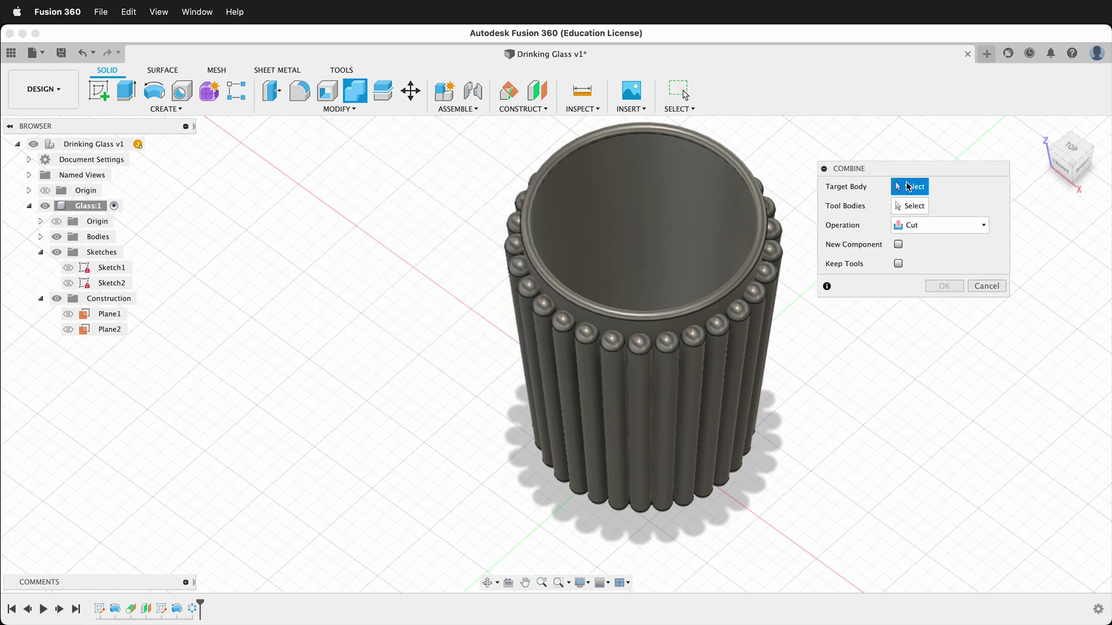
left_click(699, 159)
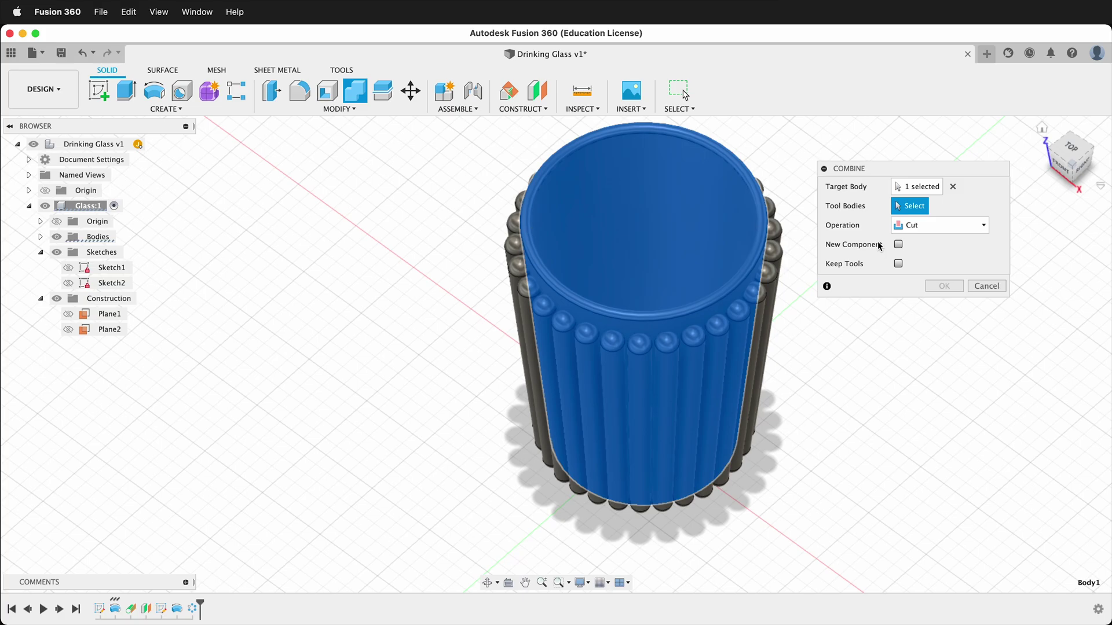
middle_click_drag(823, 316, 826, 363, "shift")
left_click_drag(433, 156, 797, 502)
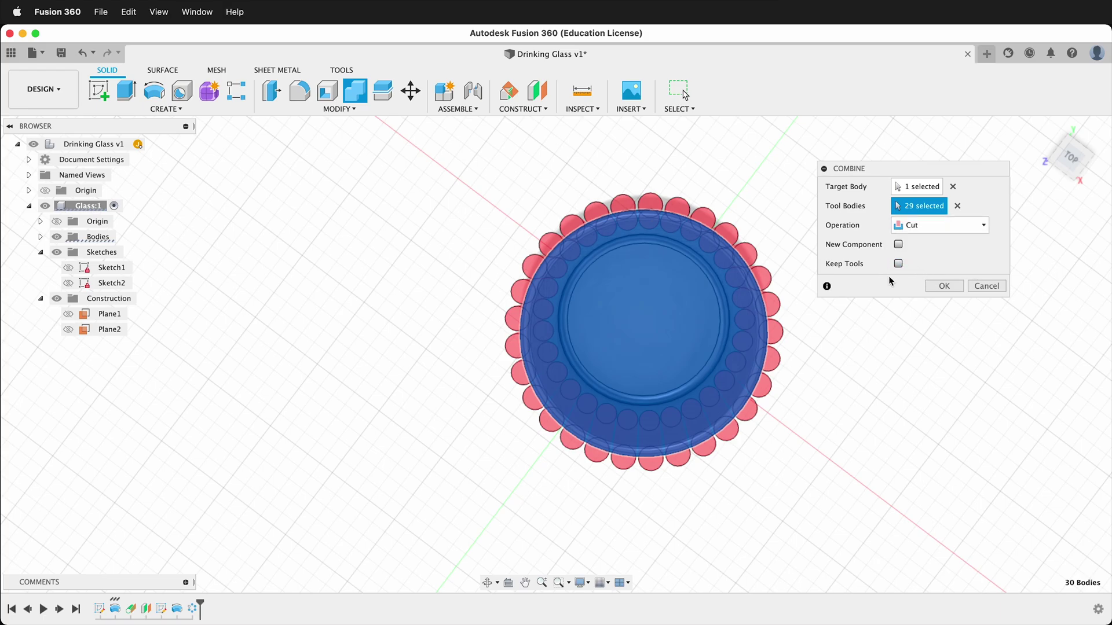
left_click(937, 287)
middle_click_drag(769, 398, 765, 301, "shift")
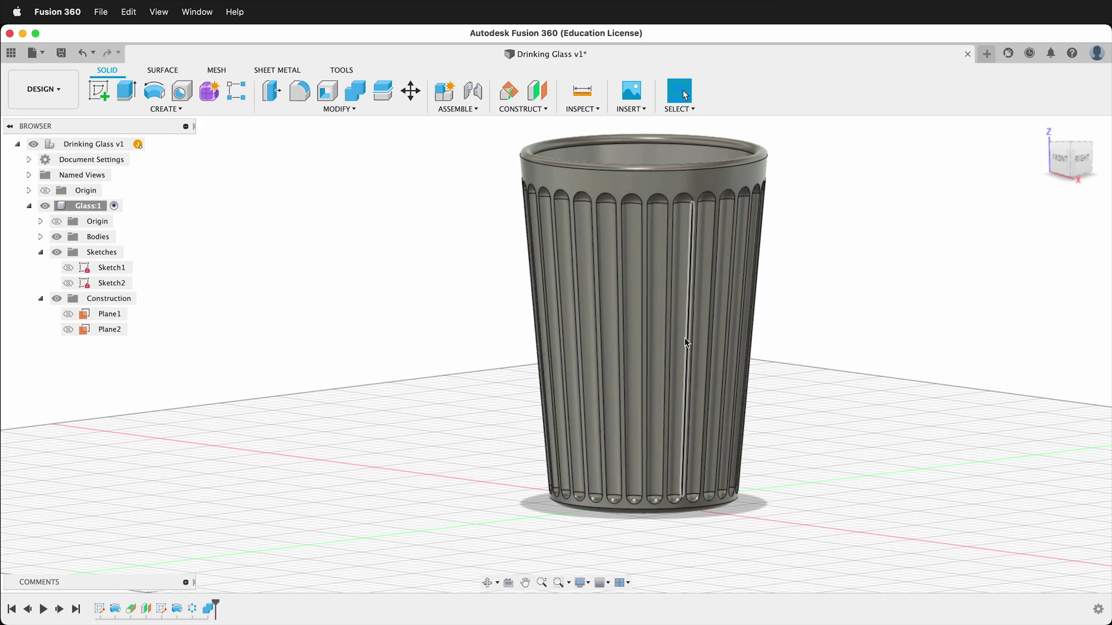
- Fillet the edges of the glass's fluted outer wall face with a 1.5 mm radius and Curvature (G2) continuity
scroll(622, 297, "up", 4)
middle_click_drag(761, 370, 596, 296, "shift")
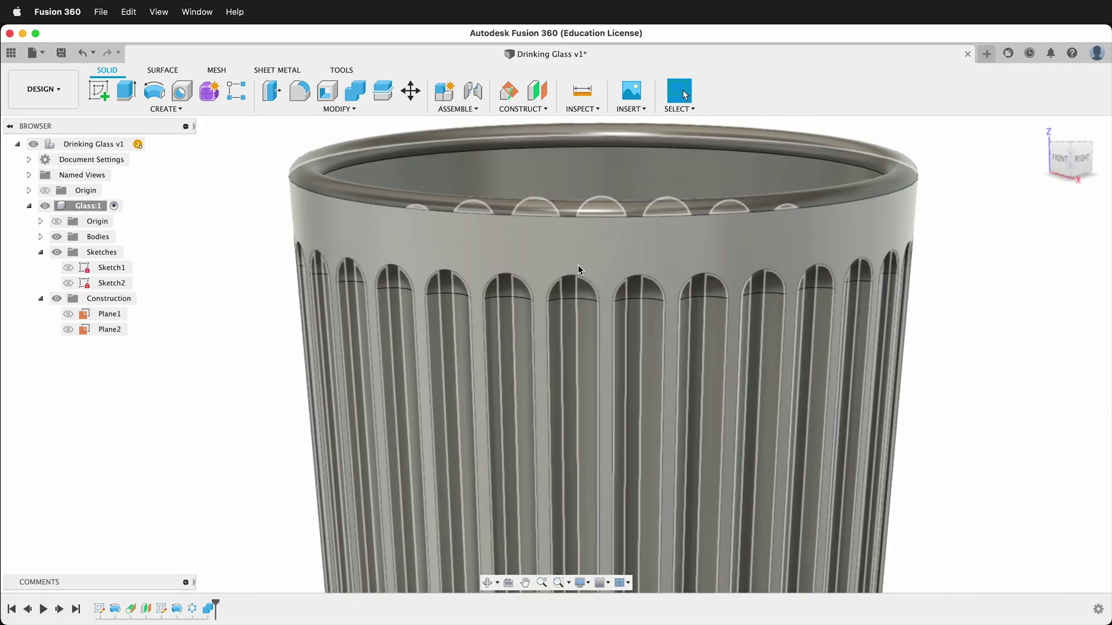
left_click(583, 263)
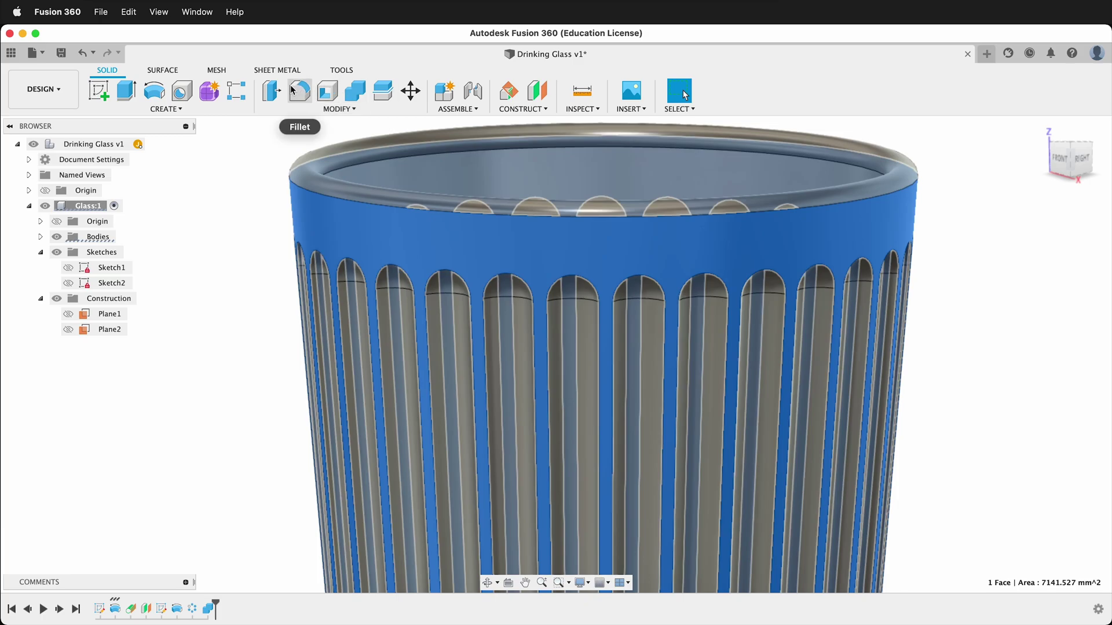
left_click(292, 90)
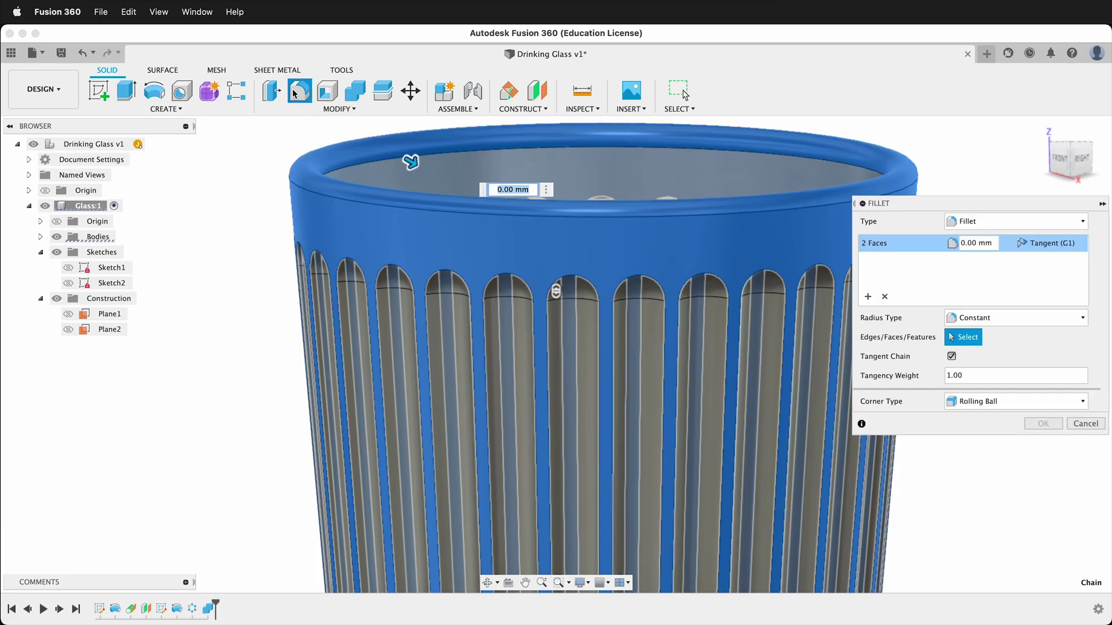
left_click(1045, 244)
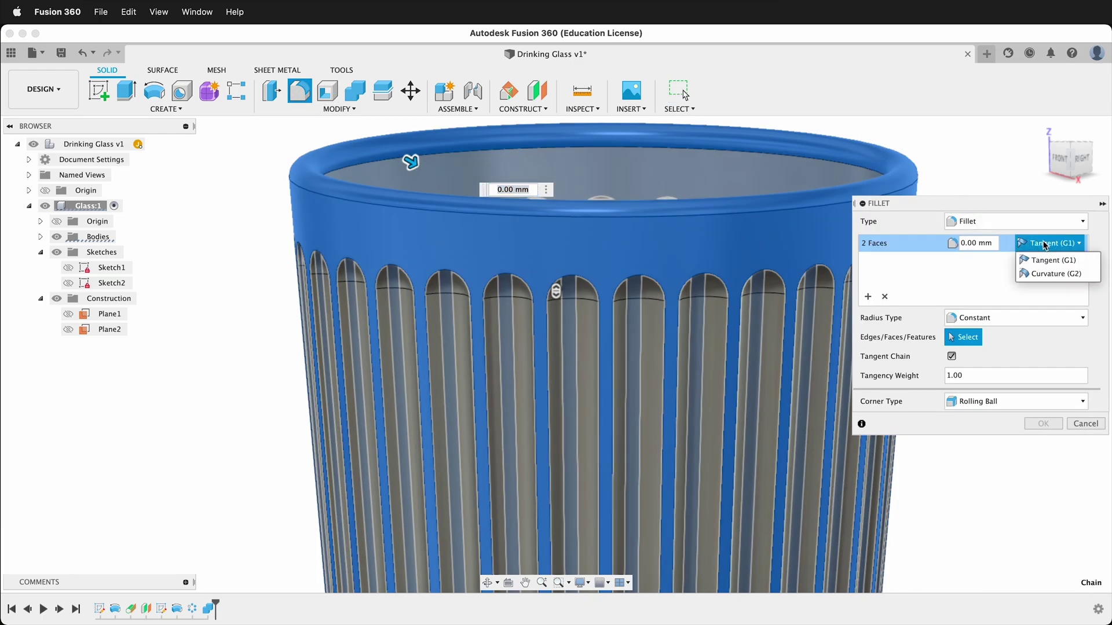
left_click(1045, 273)
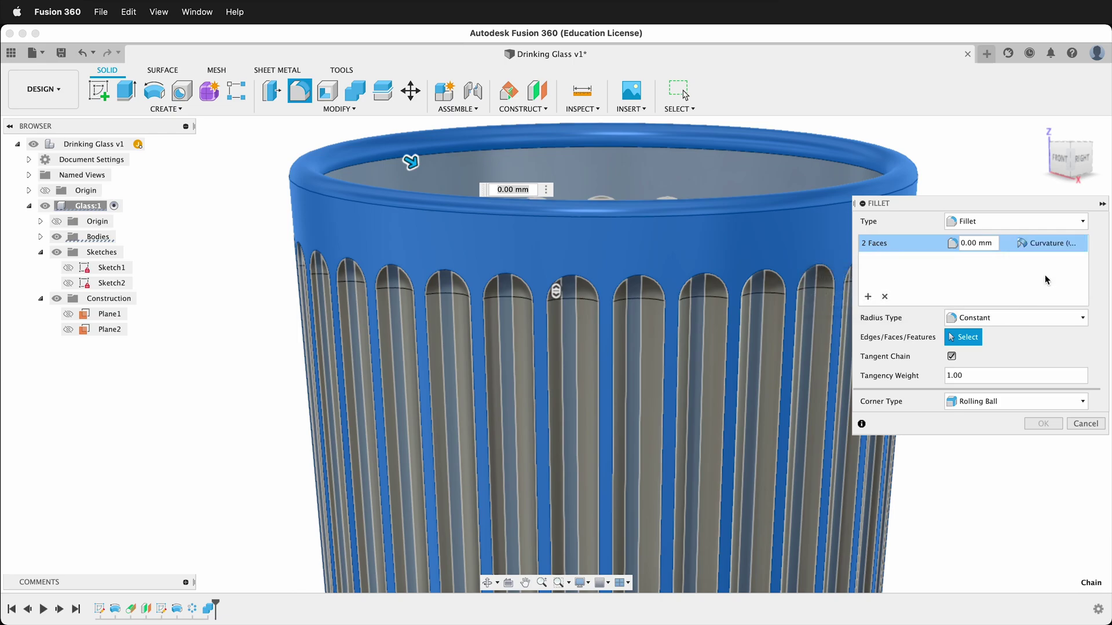
left_click(951, 244)
type("1.5")
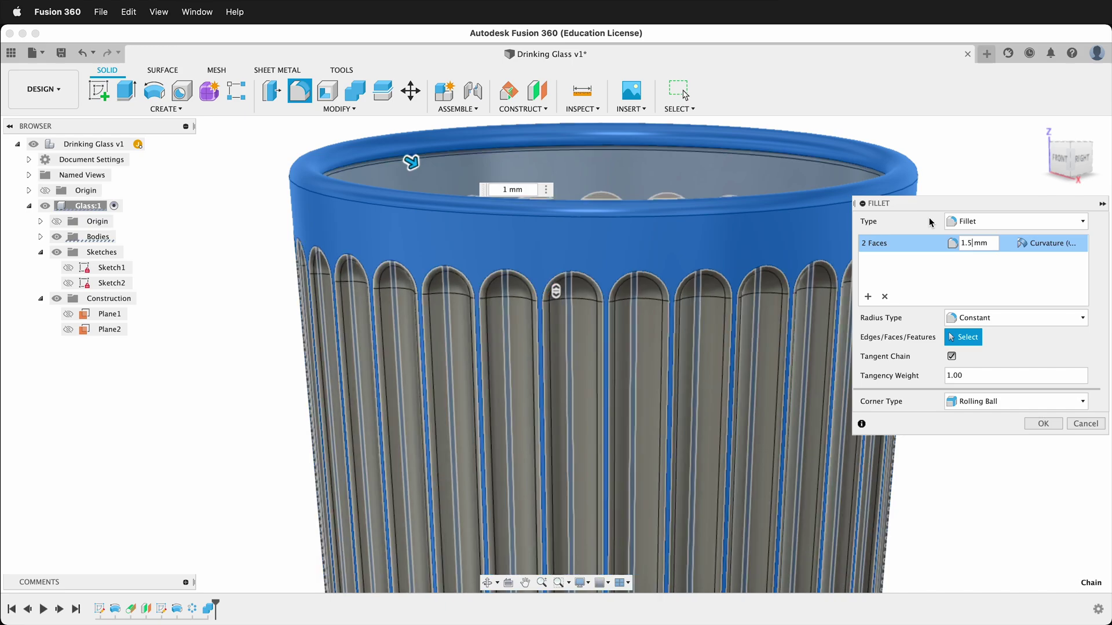
scroll(673, 305, "up", 10)
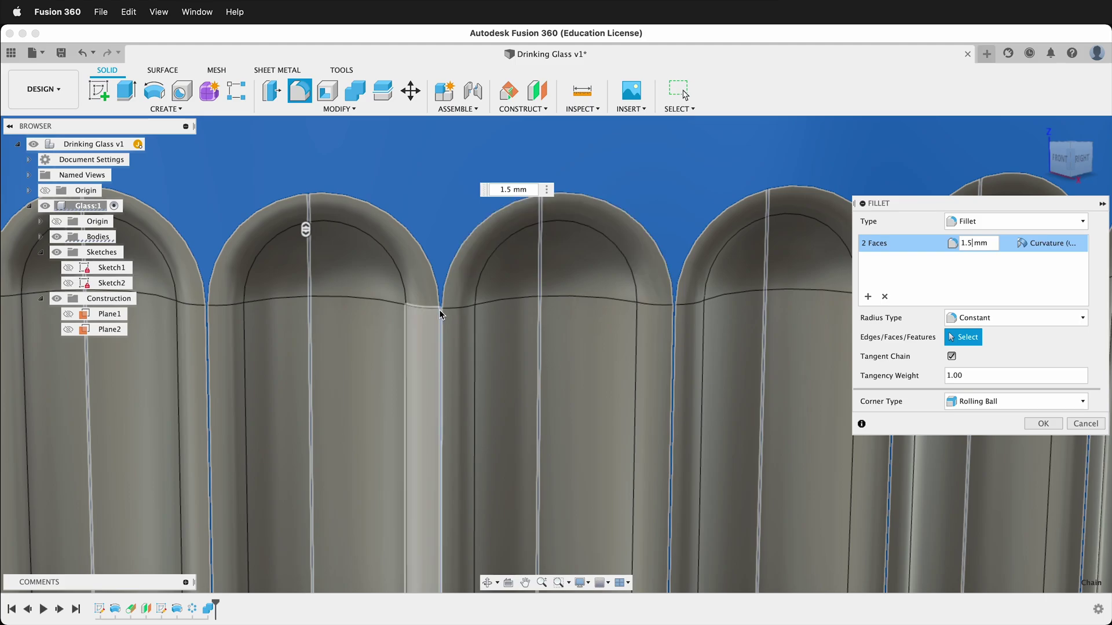
left_click(1043, 425)
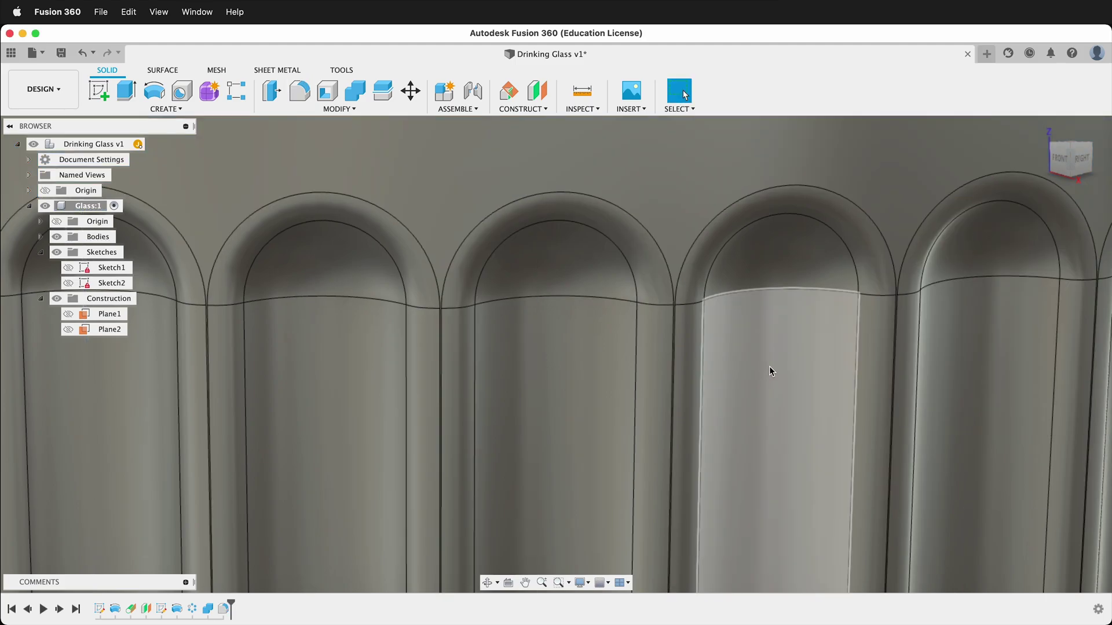
- Fillet the narrow ring face on the underside of the glass with a 0.1 mm radius
scroll(790, 365, "down", 5)
middle_click_drag(810, 363, 758, 360, "shift")
scroll(745, 341, "down", 15)
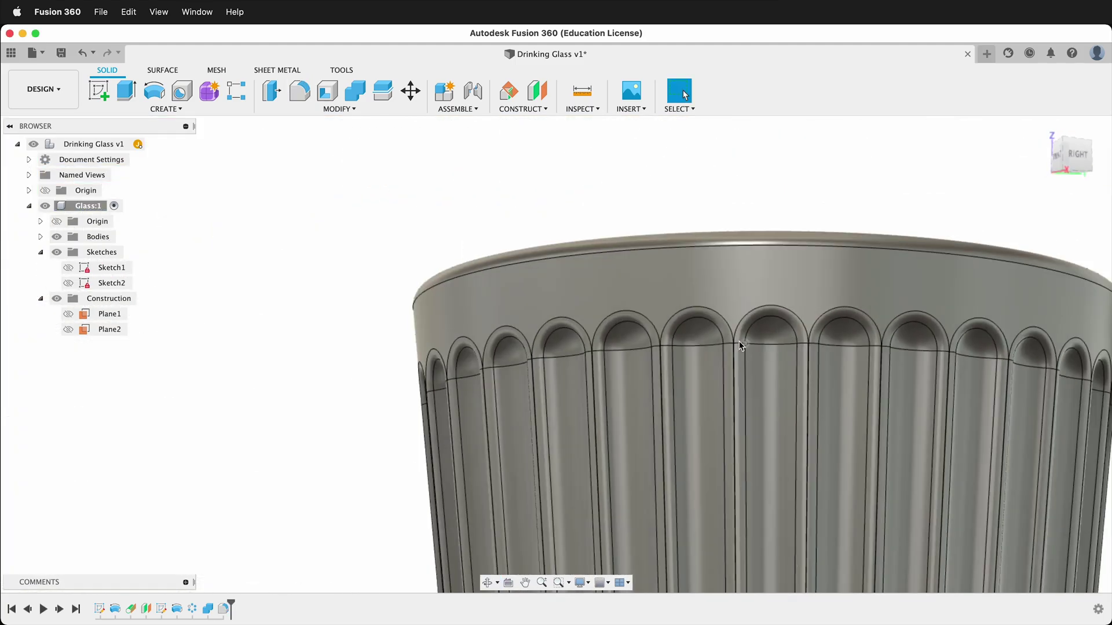
scroll(754, 476, "up", 8)
scroll(753, 464, "up", 5)
middle_click_drag(745, 432, 876, 320, "shift")
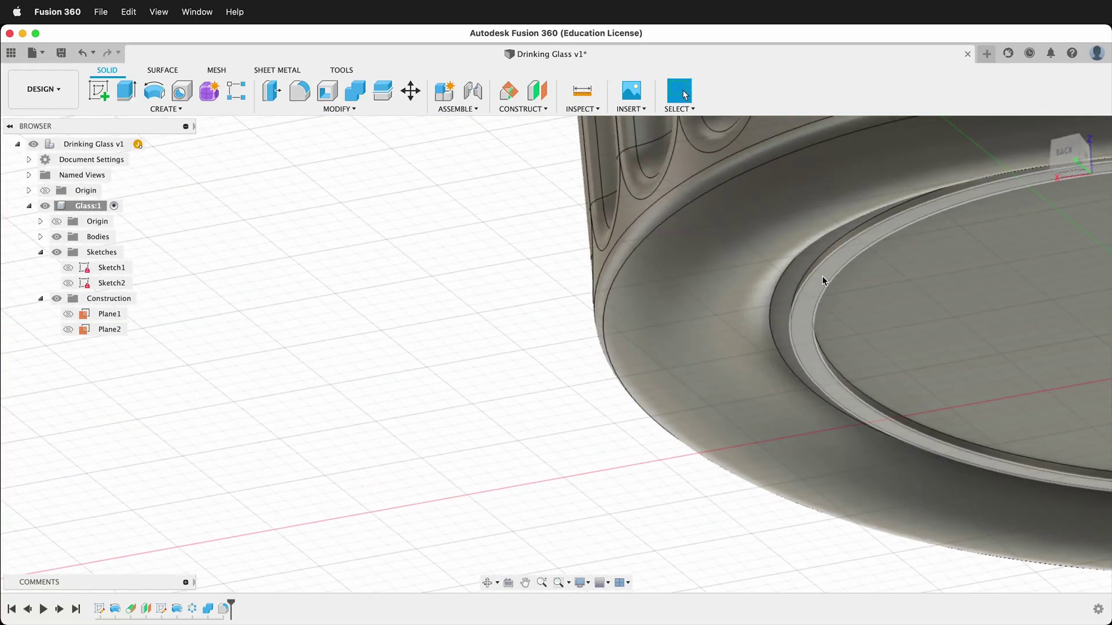
scroll(829, 277, "up", 3)
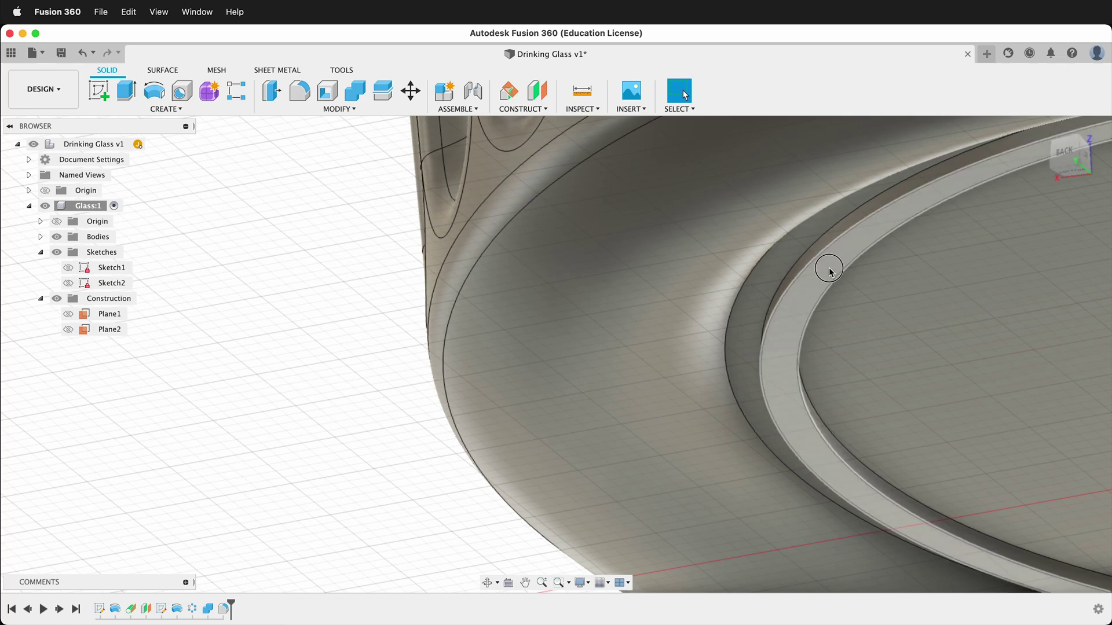
left_click(829, 271)
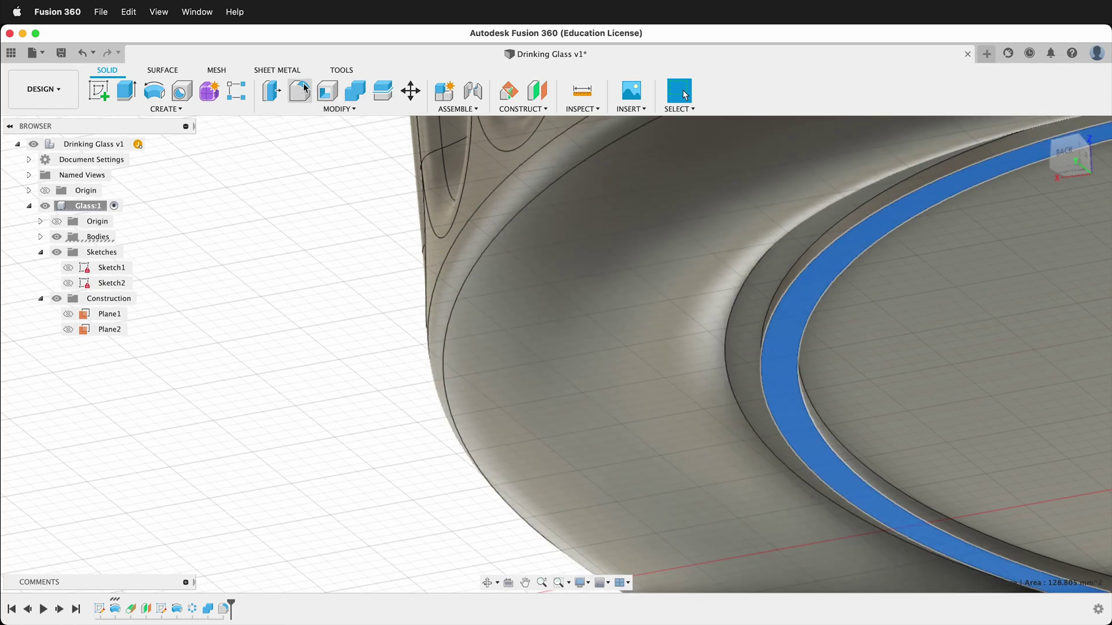
left_click(300, 91)
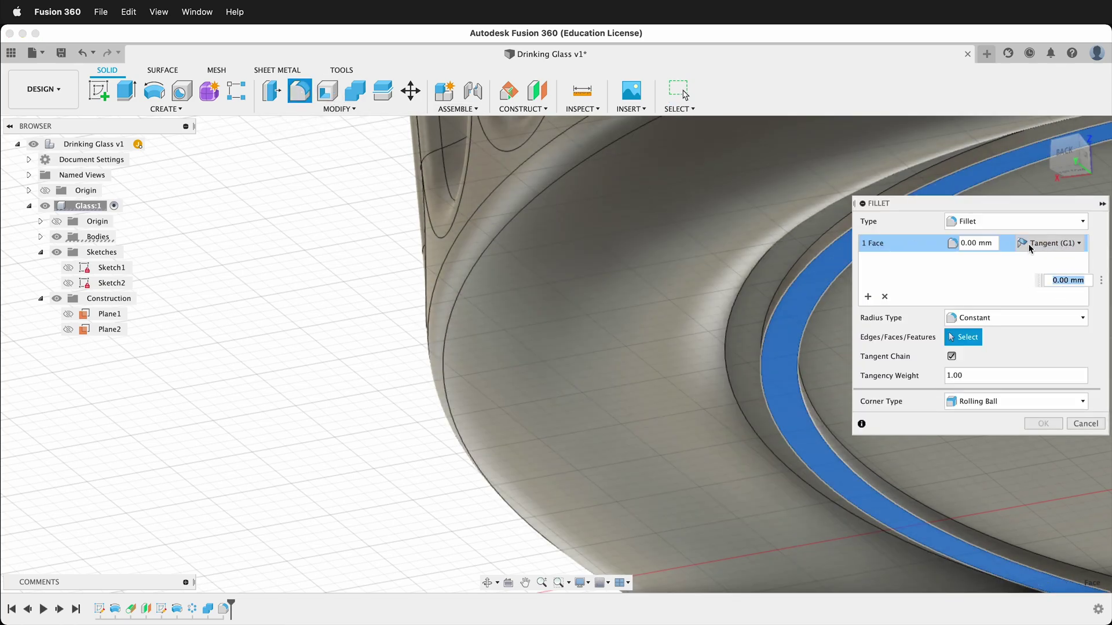
left_click(951, 248)
type(".1")
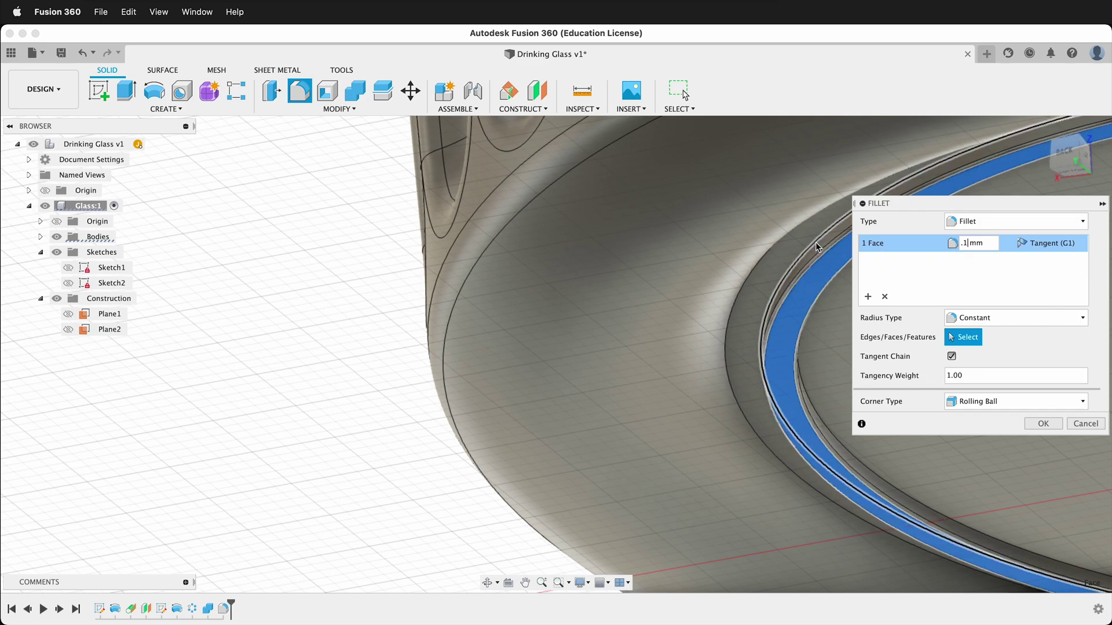
left_click(1043, 425)
- Create a sketch on the circular recessed face at the center of the glass's underside
middle_click_drag(474, 430, 715, 281, "shift")
scroll(553, 315, "down", 3)
scroll(409, 372, "down", 3)
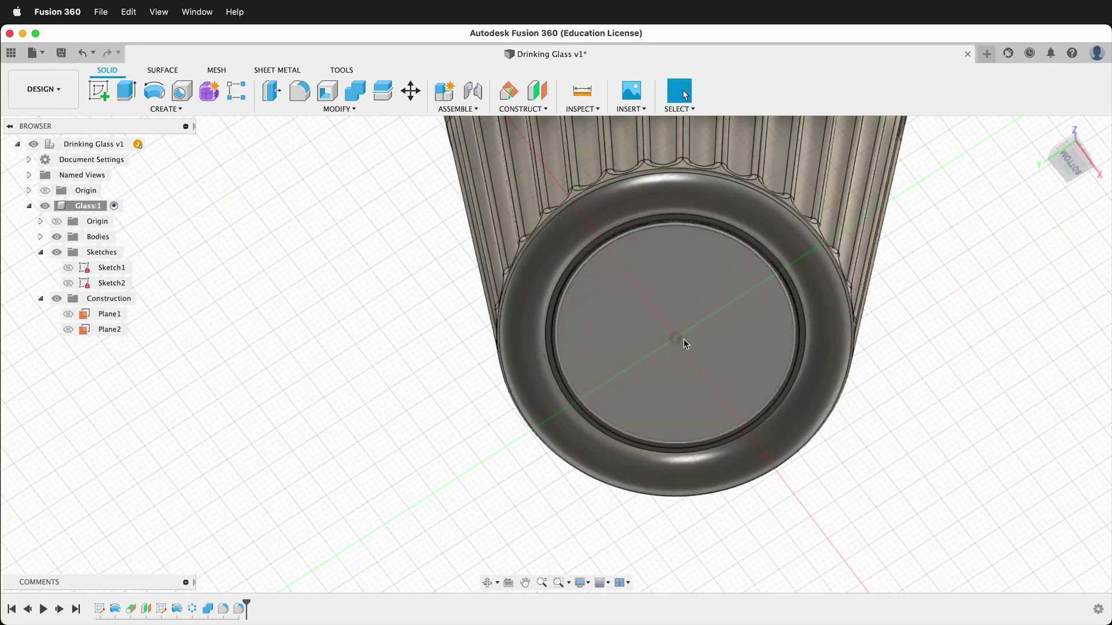
left_click(96, 91)
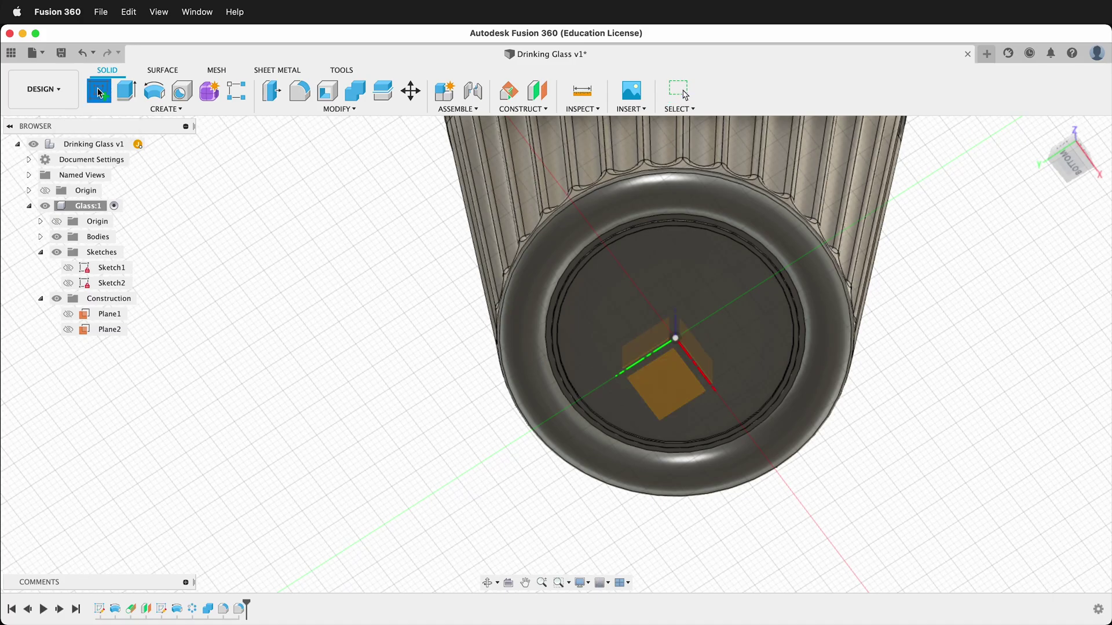
scroll(672, 278, "up", 3)
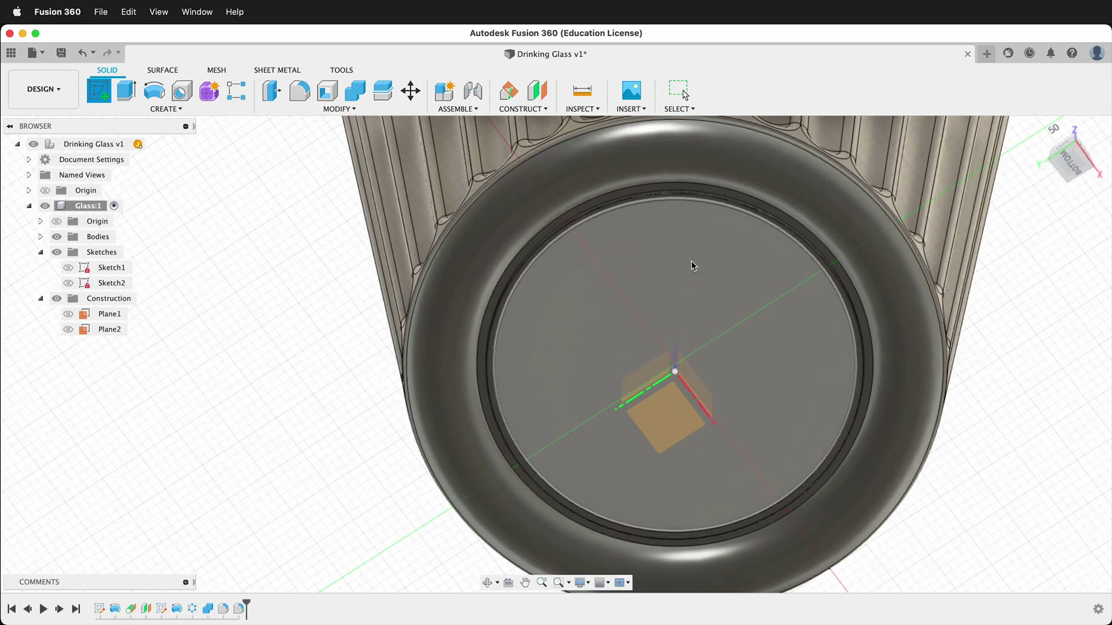
left_click(686, 276)
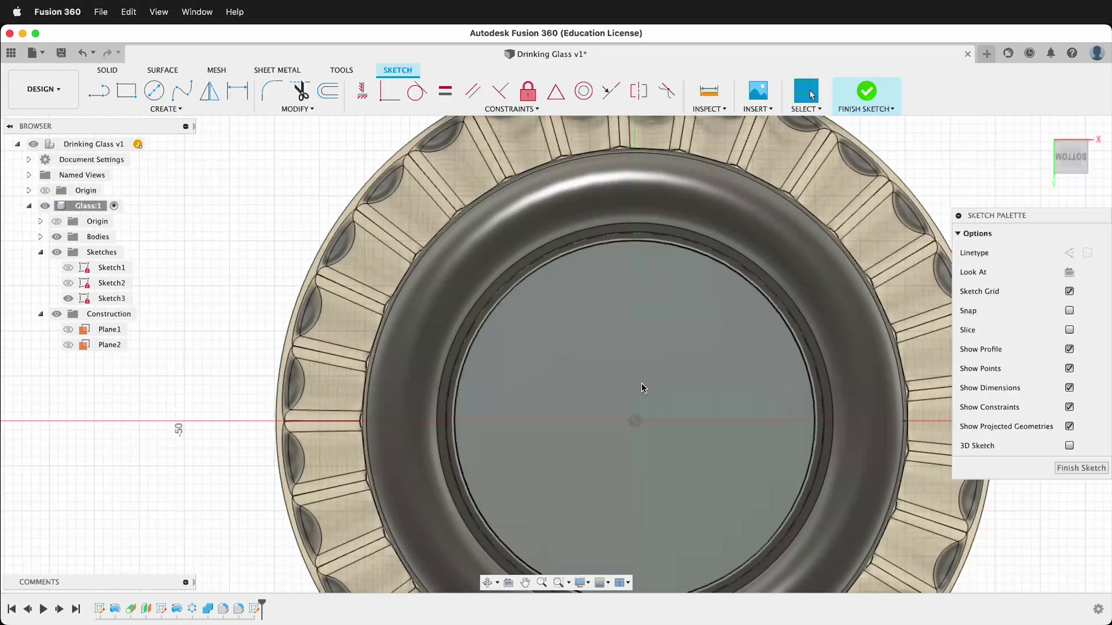
- Offset the circular edge of the recessed bottom face inward by setting the offset position to -2 mm
left_click(339, 99)
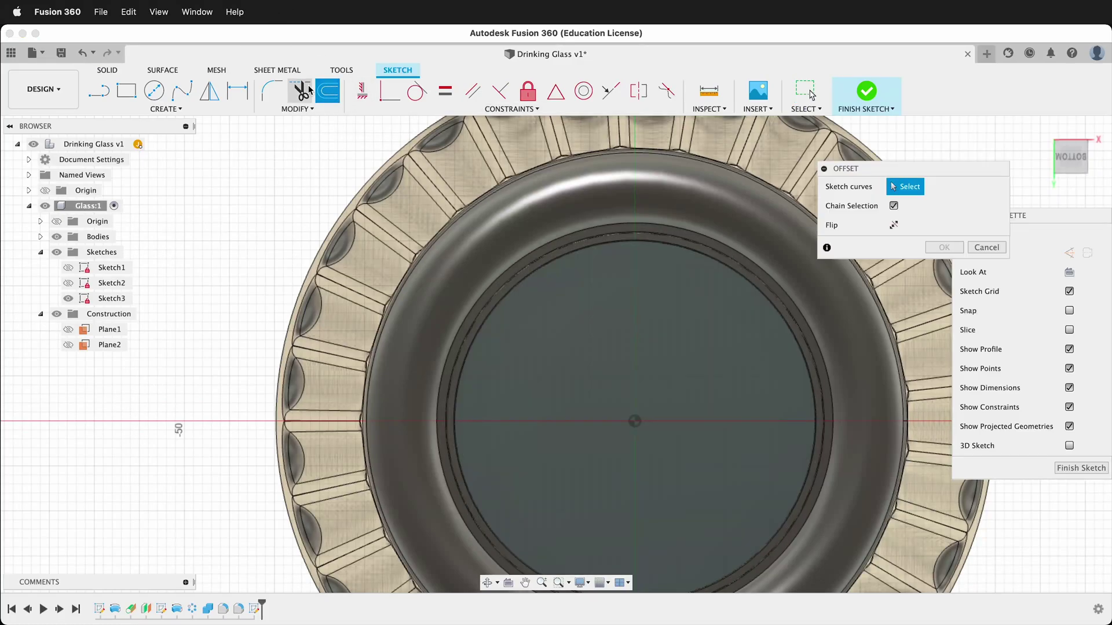
left_click(529, 280)
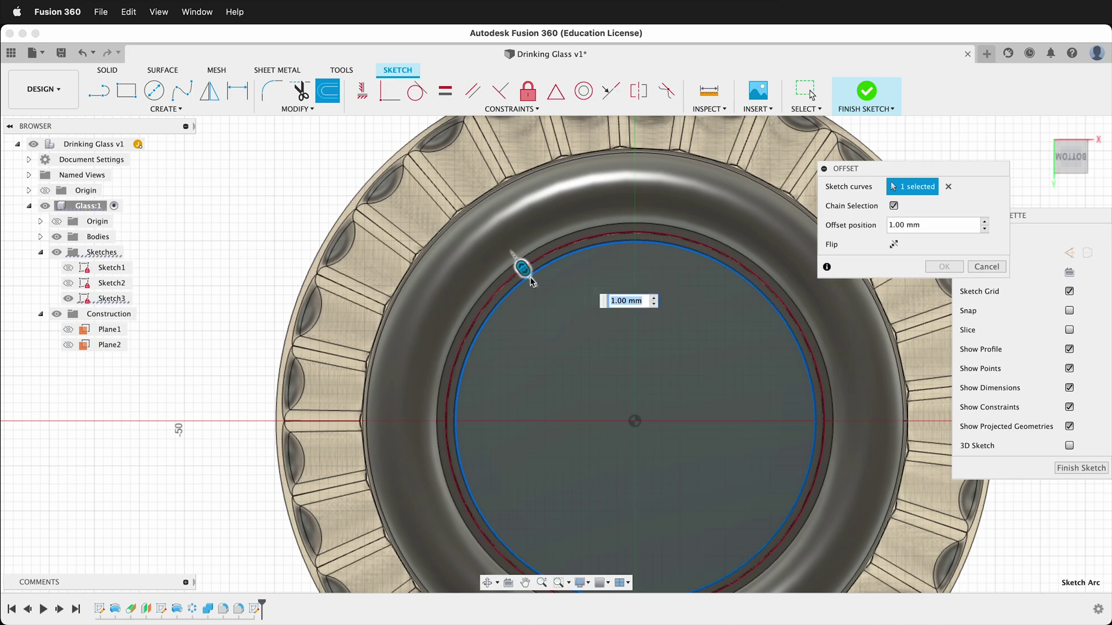
left_click_drag(523, 272, 550, 310)
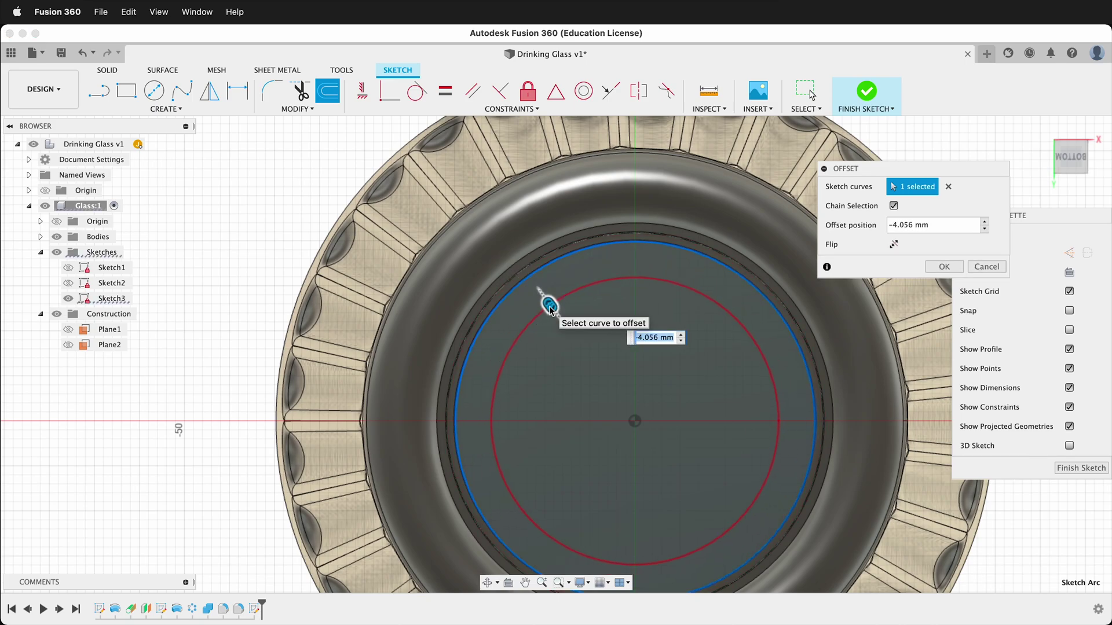
type("-2")
key("Return")
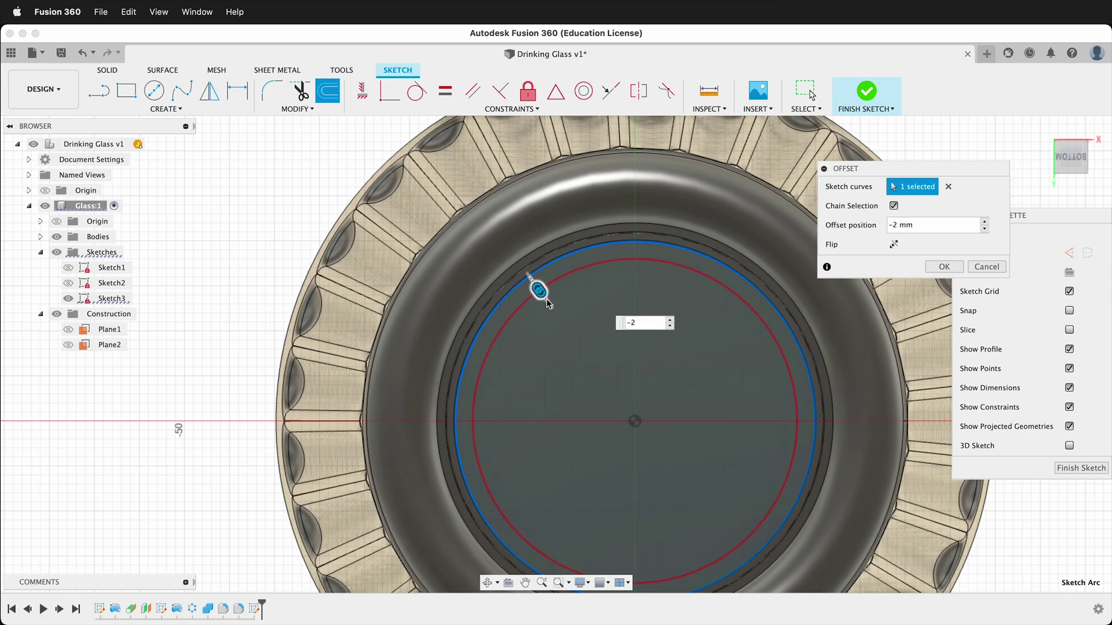
left_click(950, 267)
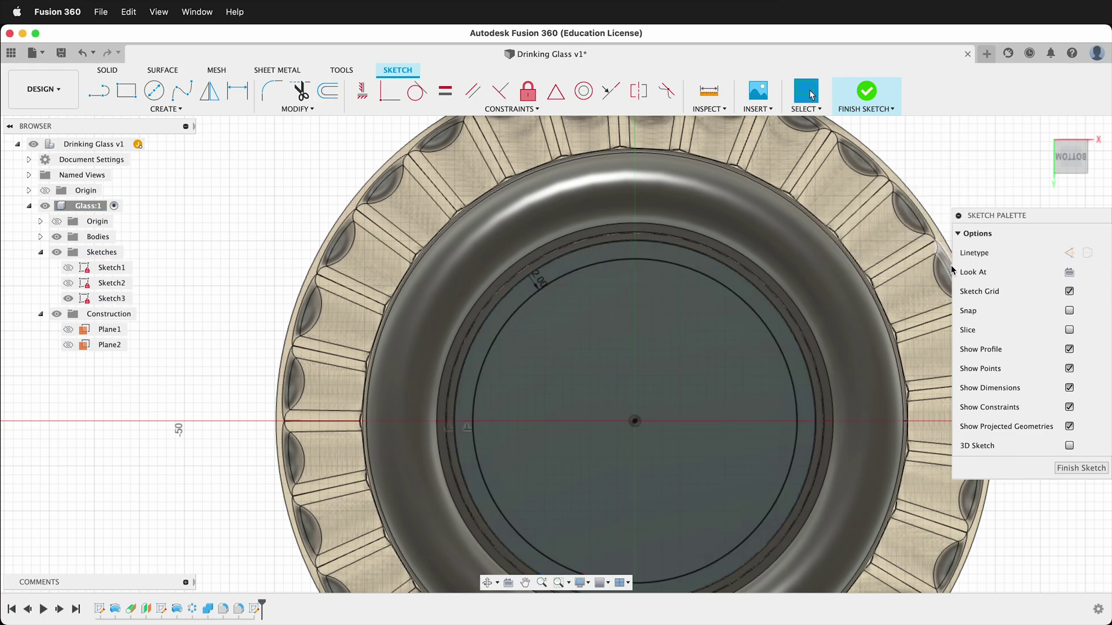
- Start a sketch text of type Text On Path with the offset circle as its path
left_click(174, 110)
left_click(97, 264)
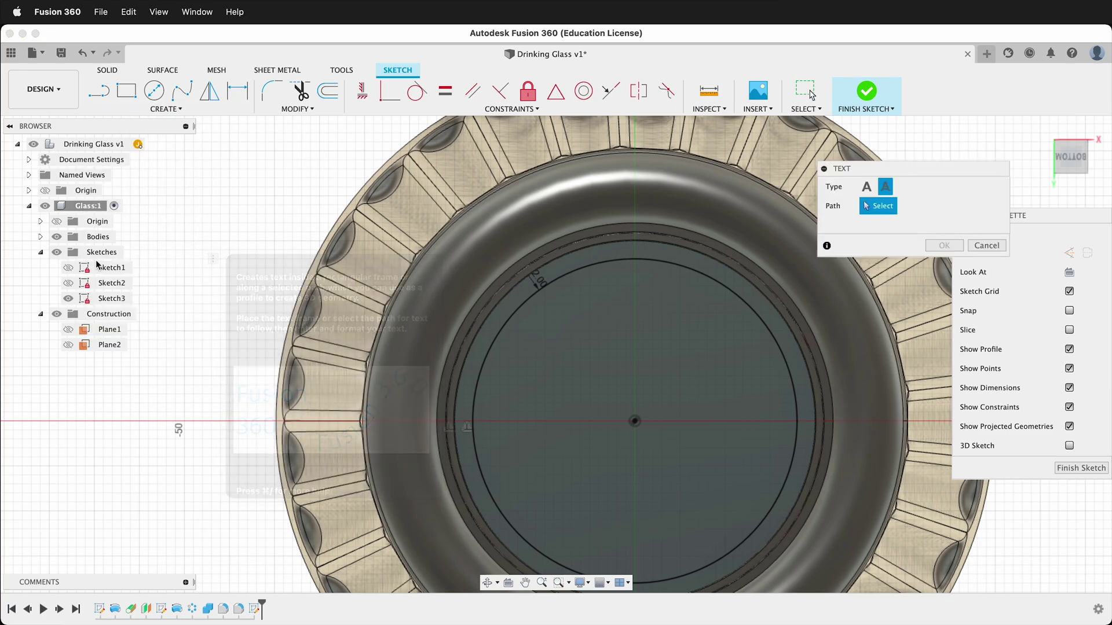
left_click(872, 193)
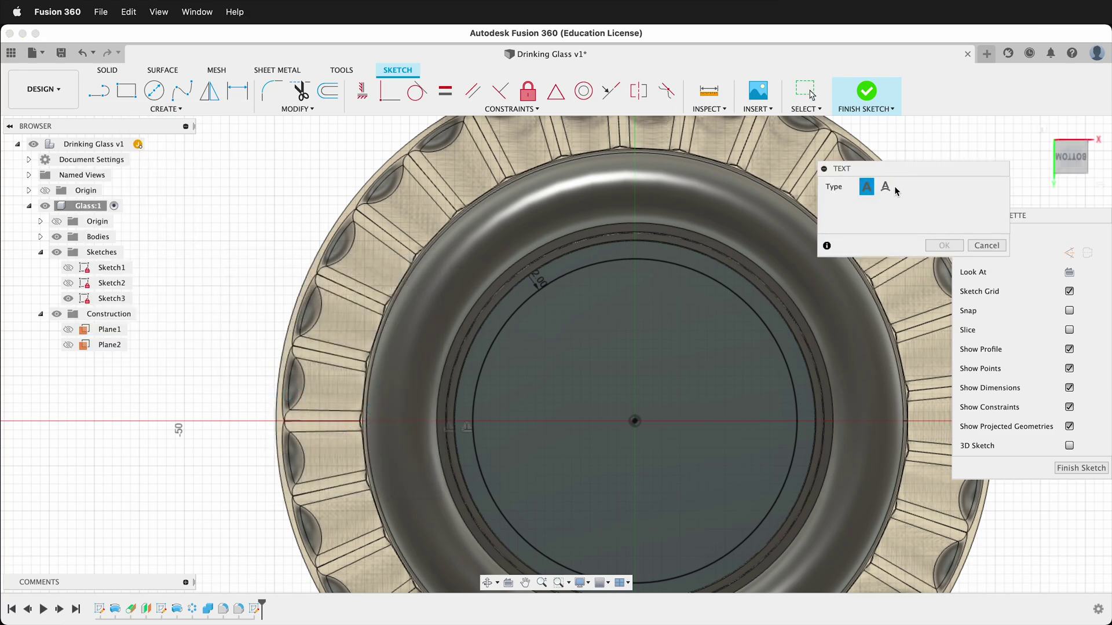
left_click(886, 188)
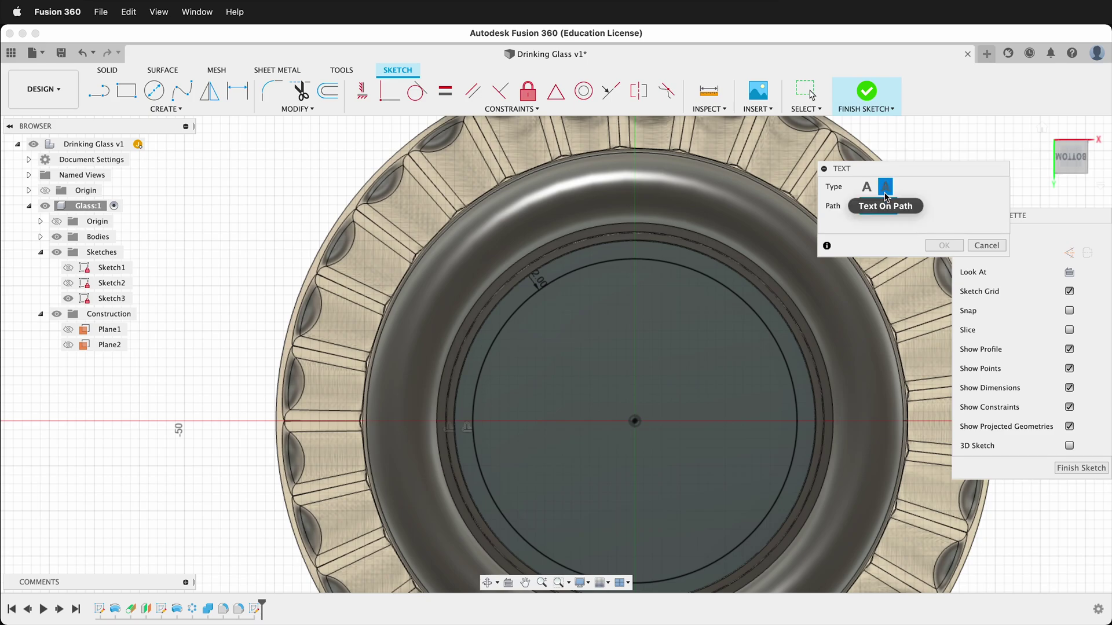
left_click(584, 273)
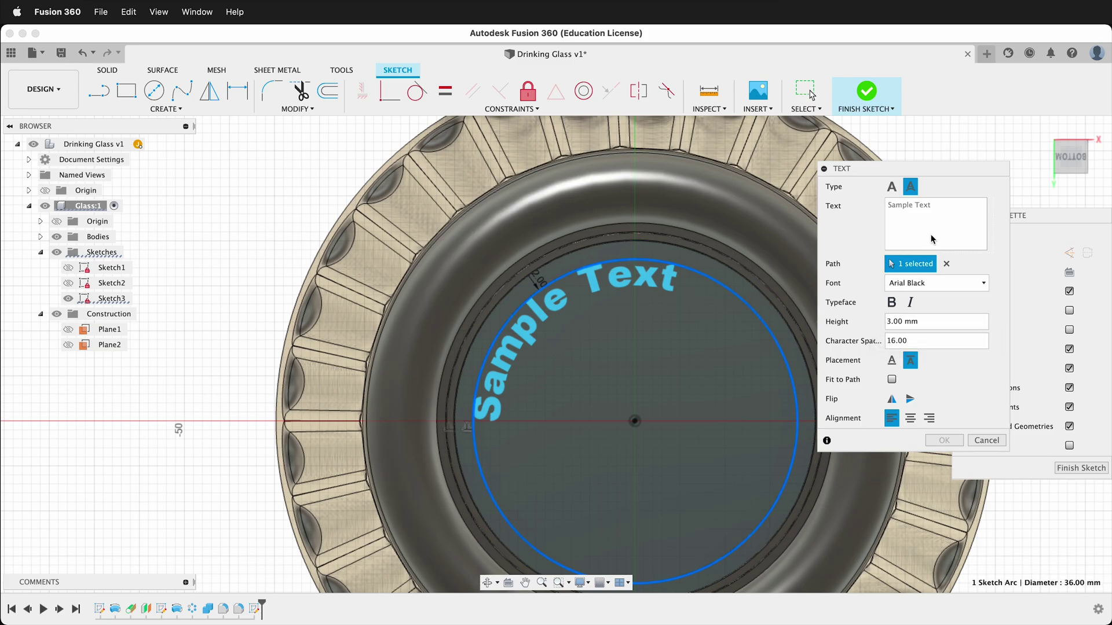
- Enter WHAT MAKE ART as the path text, placed on the inside of the circle with Fit to Path off
type("WHAT MAKE ART")
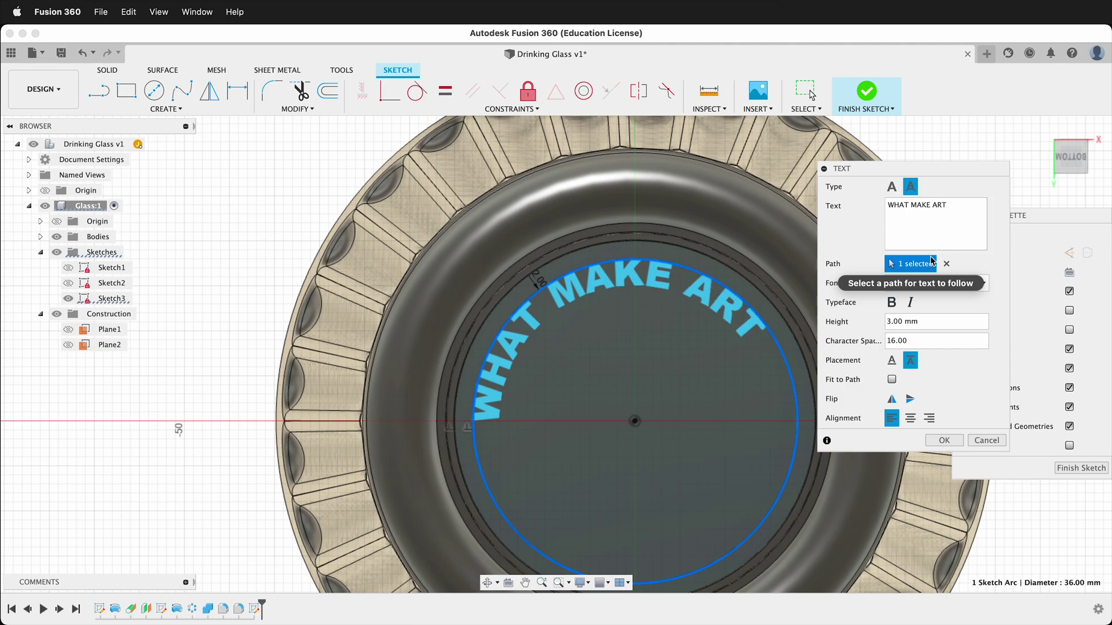
left_click(892, 360)
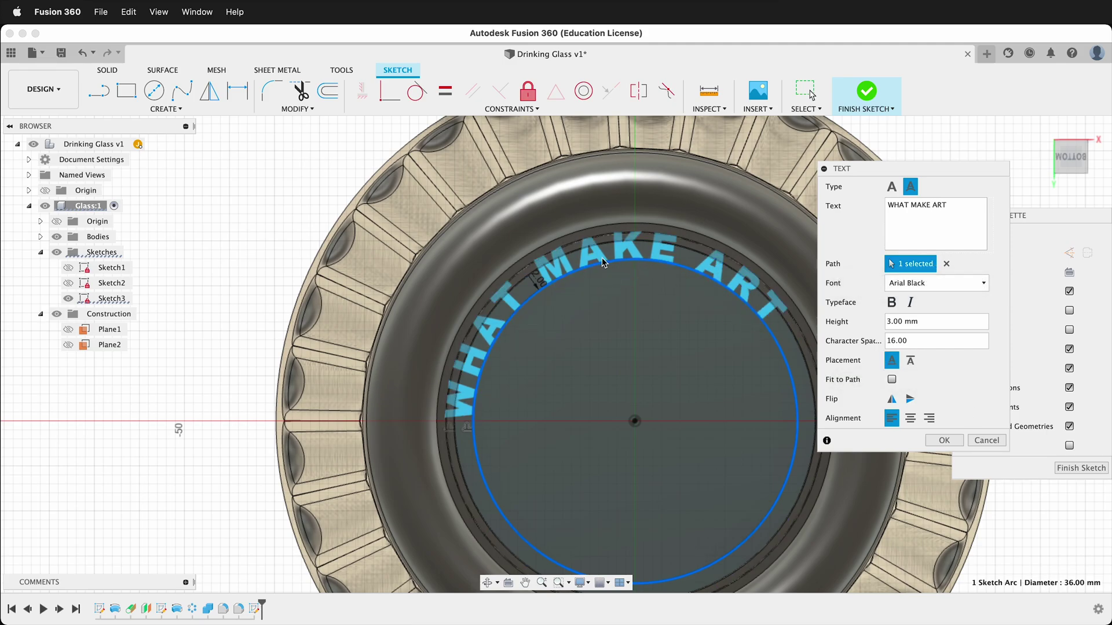
left_click(911, 360)
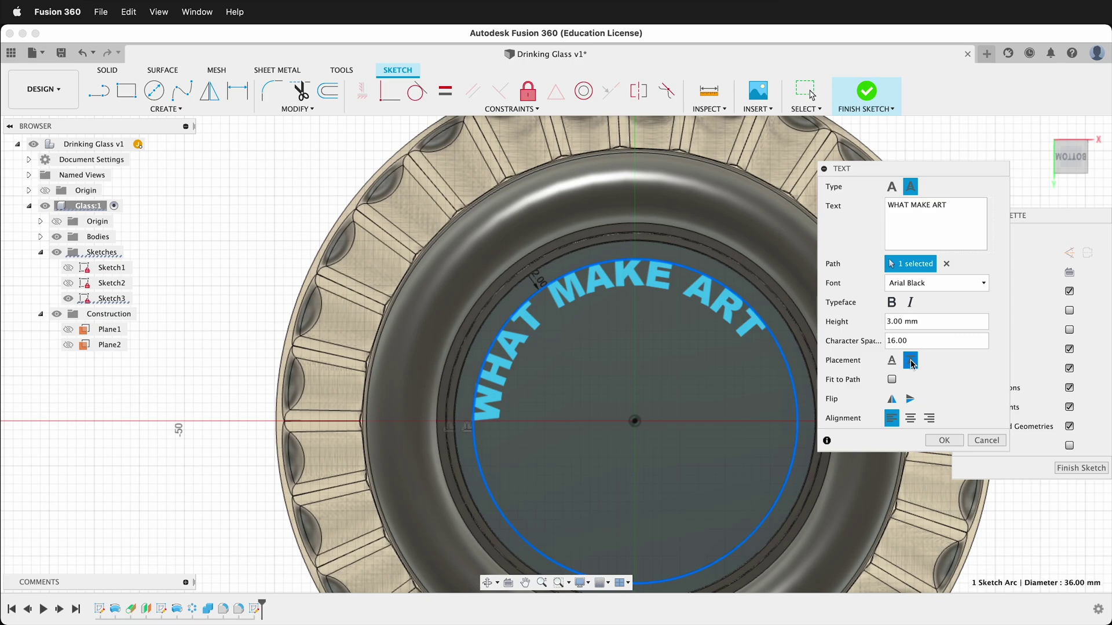
left_click(892, 379)
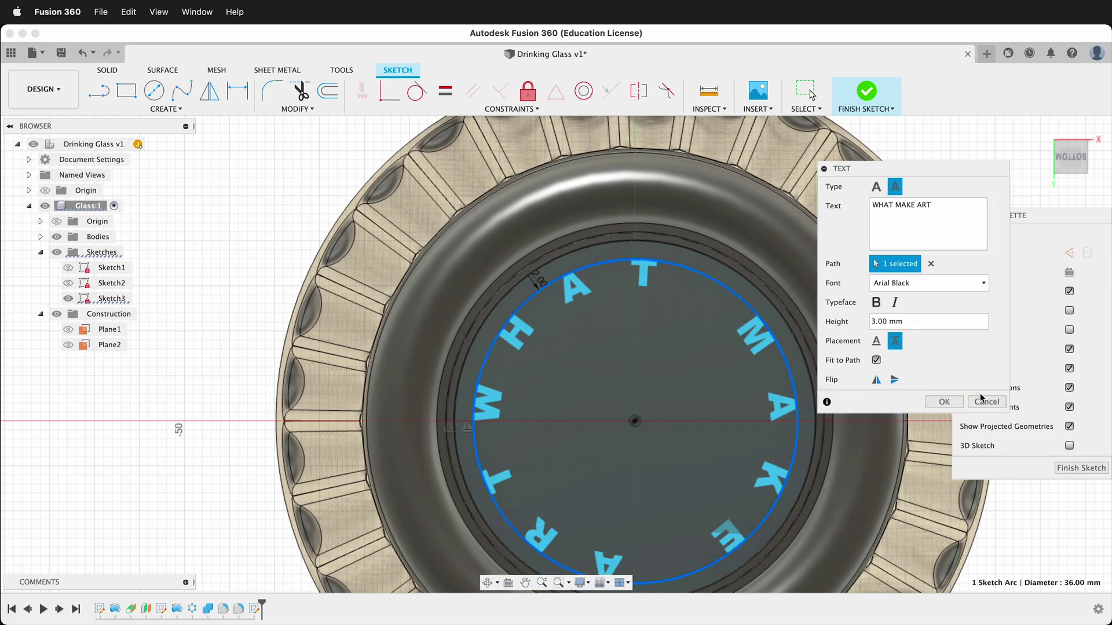
left_click(876, 360)
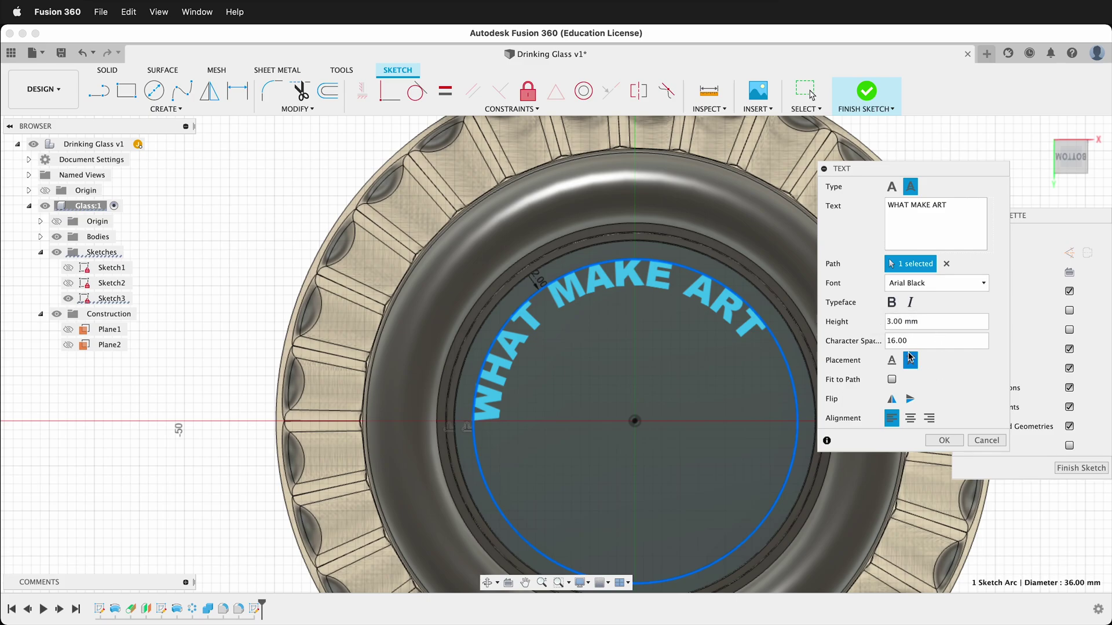
- Set the text's character spacing to 25, create the text and finish the sketch
left_click_drag(896, 341, 877, 339)
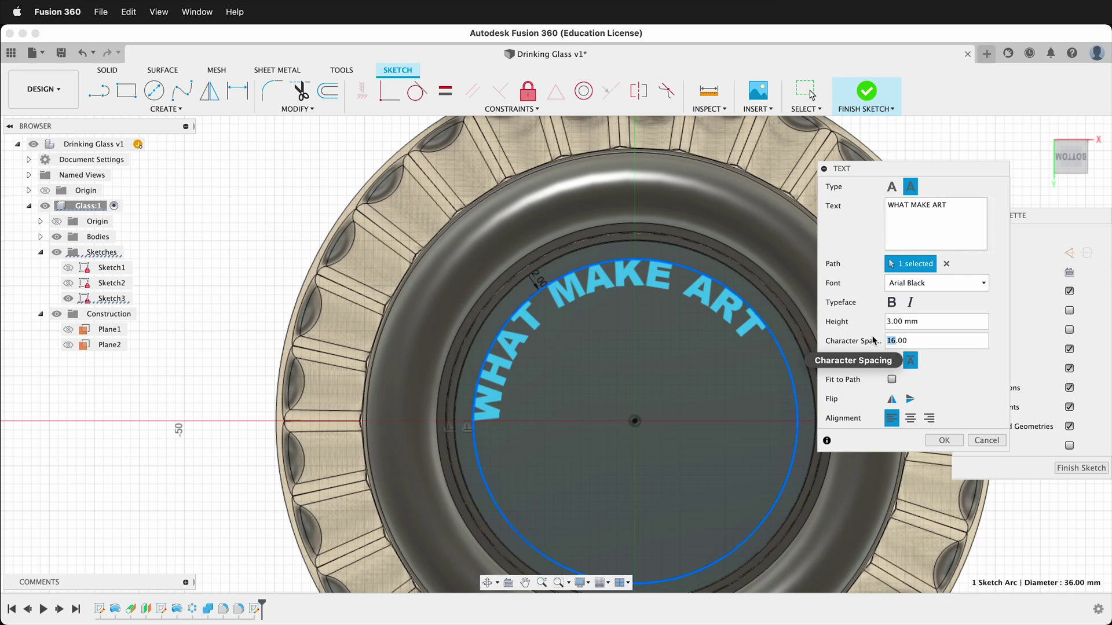
type("25")
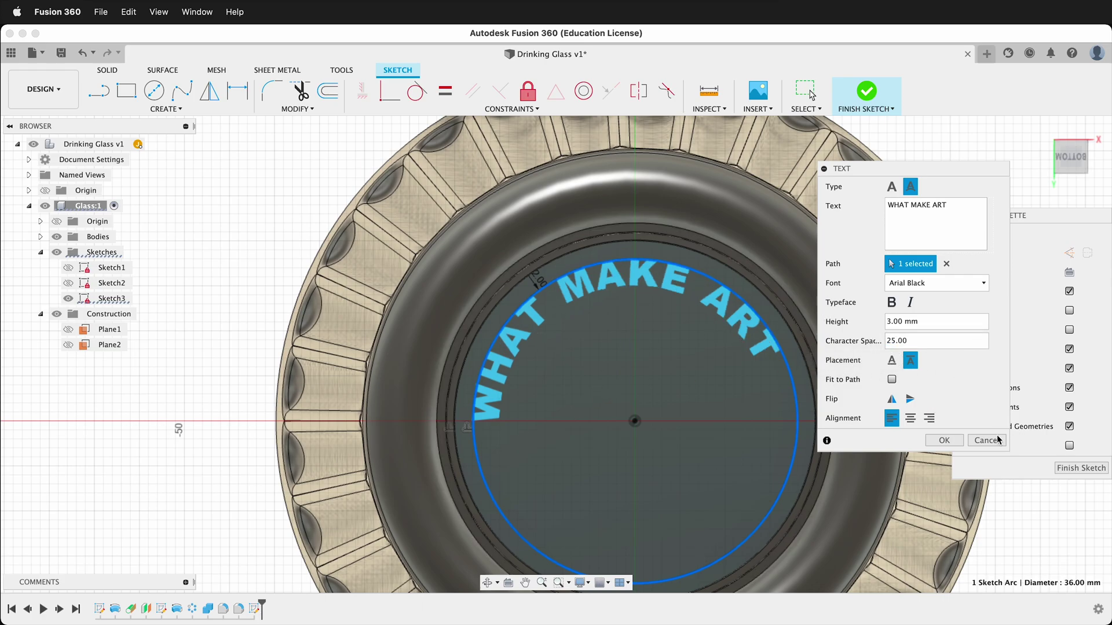
left_click(943, 442)
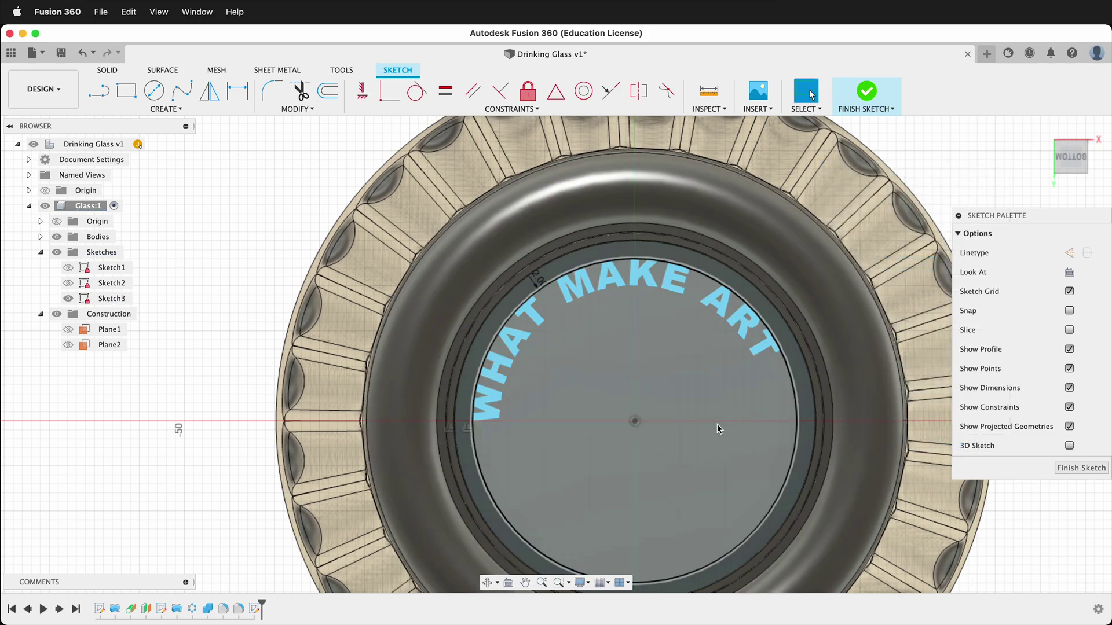
middle_click_drag(714, 427, 1108, 447, "shift")
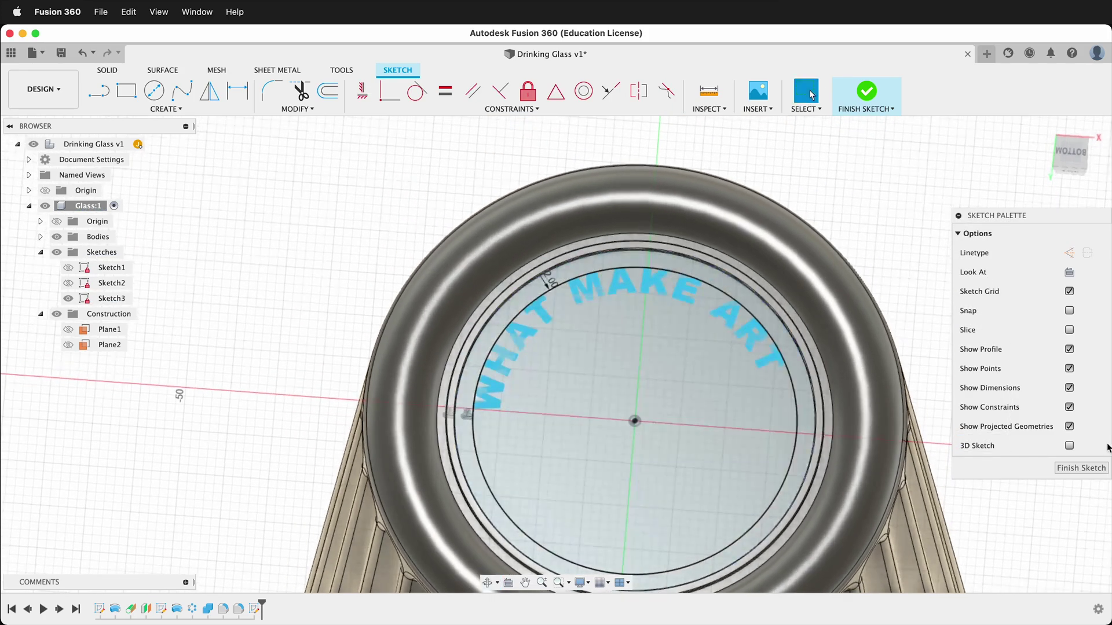
left_click(1074, 468)
- Extrude the circular text 0.5 mm outward from the recessed bottom face and join it to the glass
scroll(707, 313, "up", 5)
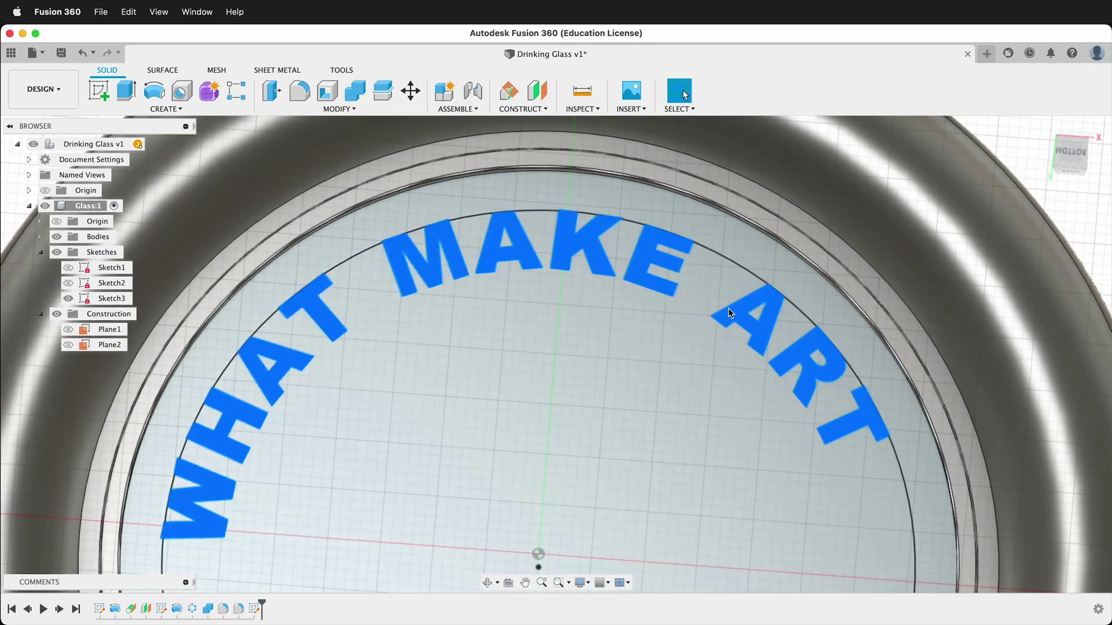
key("e")
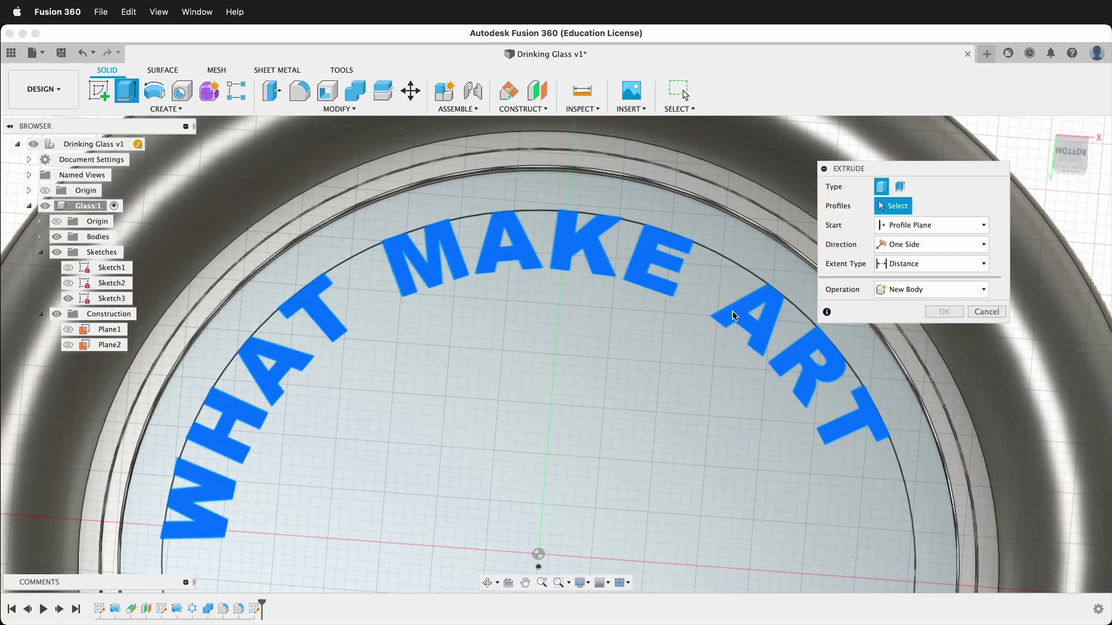
middle_click_drag(623, 375, 556, 278, "shift")
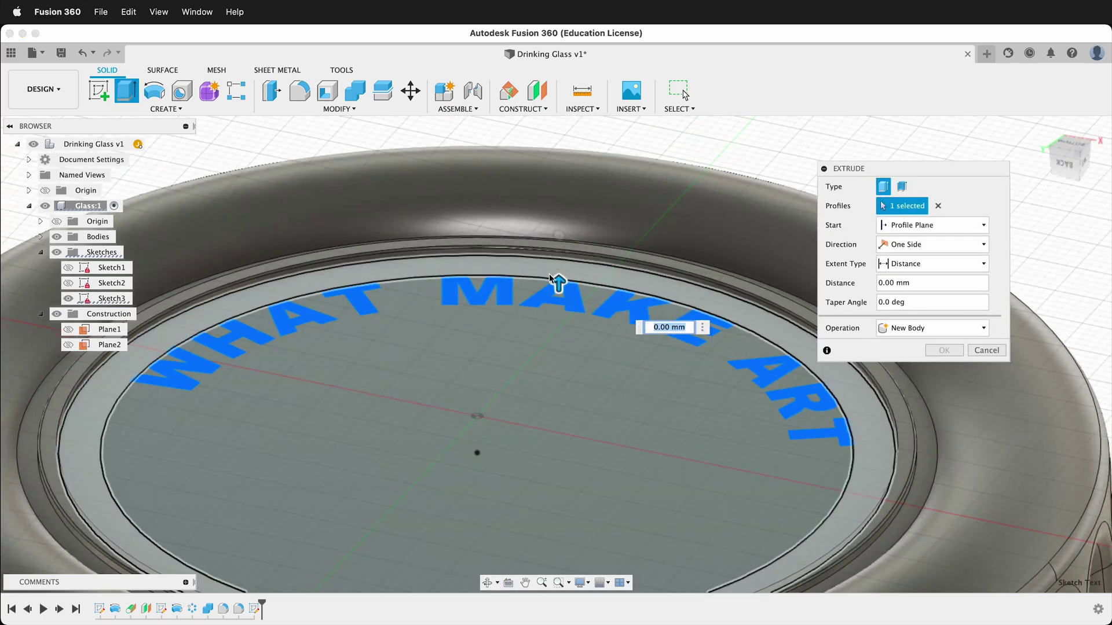
left_click_drag(558, 272, 560, 262)
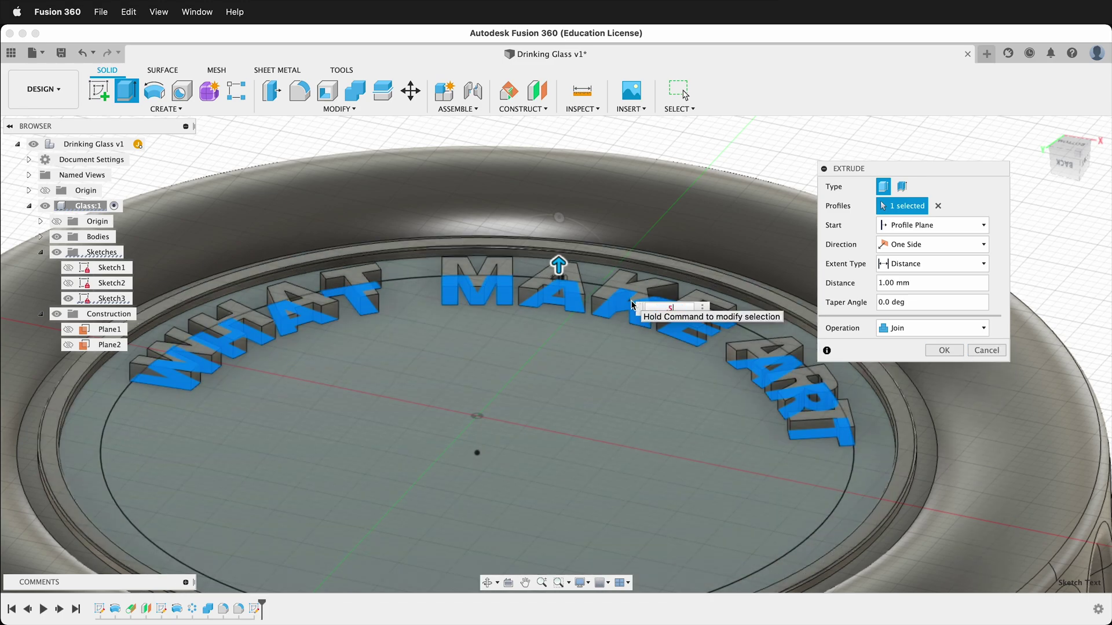
key("Return")
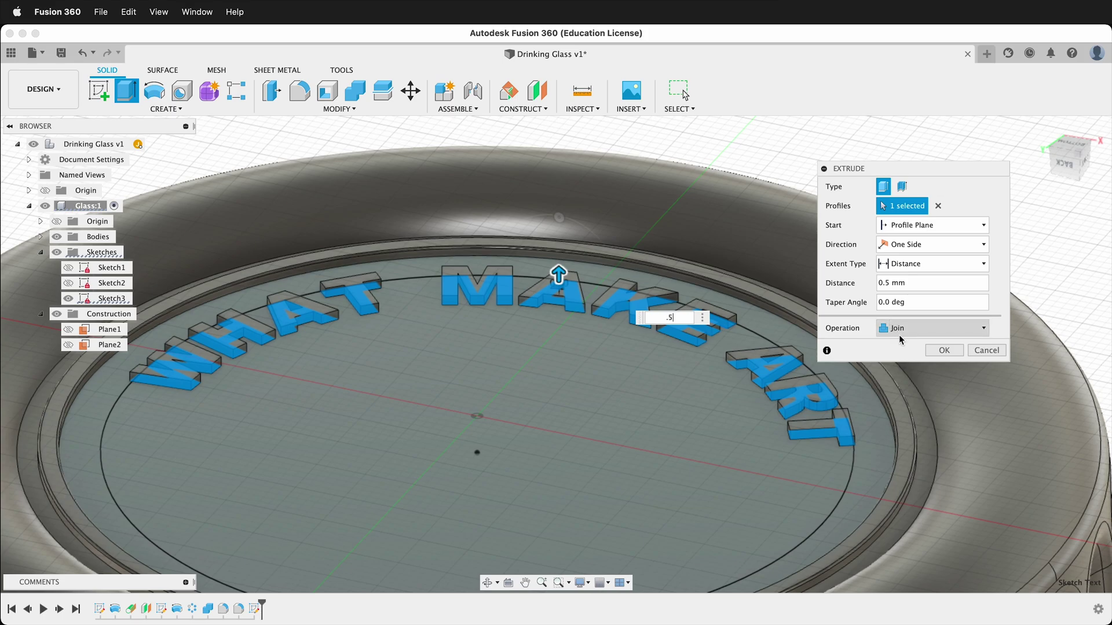
left_click(944, 350)
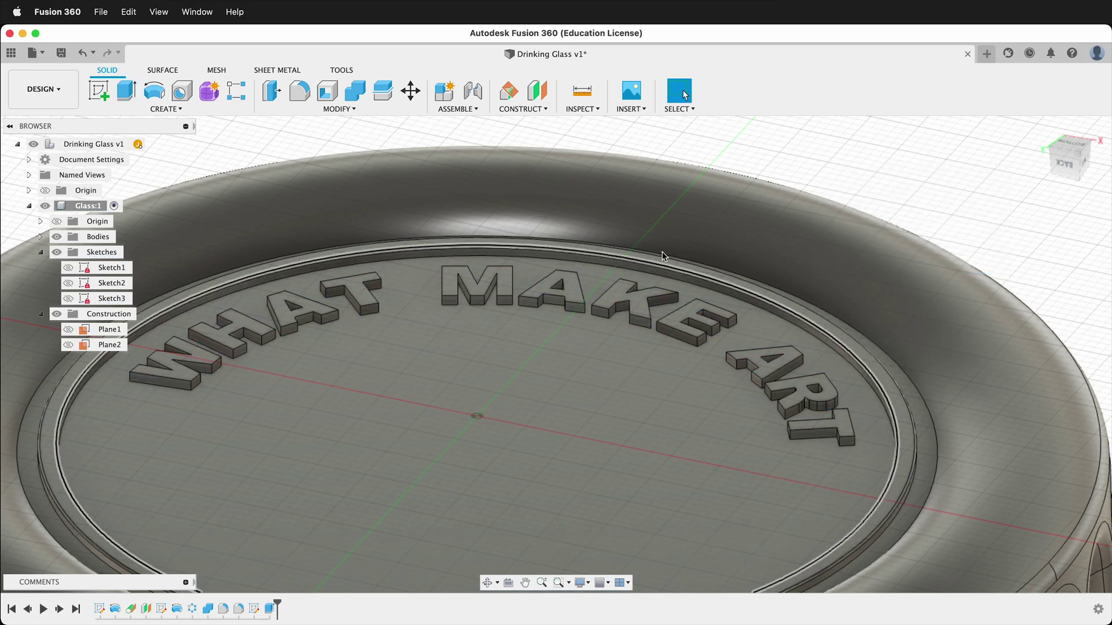
middle_click_drag(637, 216, 508, 465, "shift")
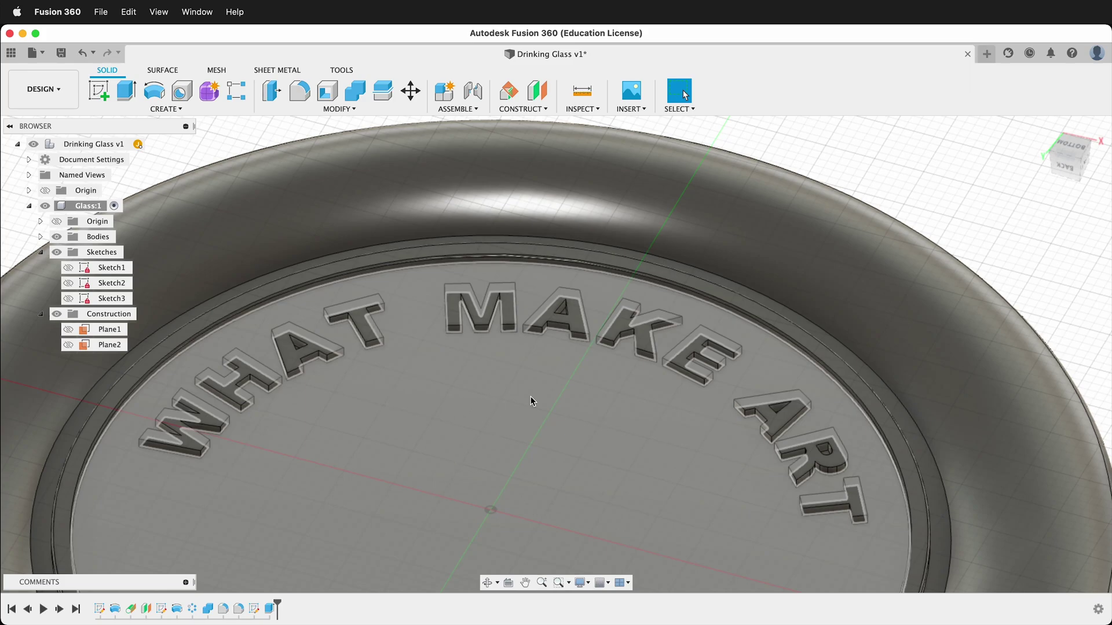
left_click(461, 472)
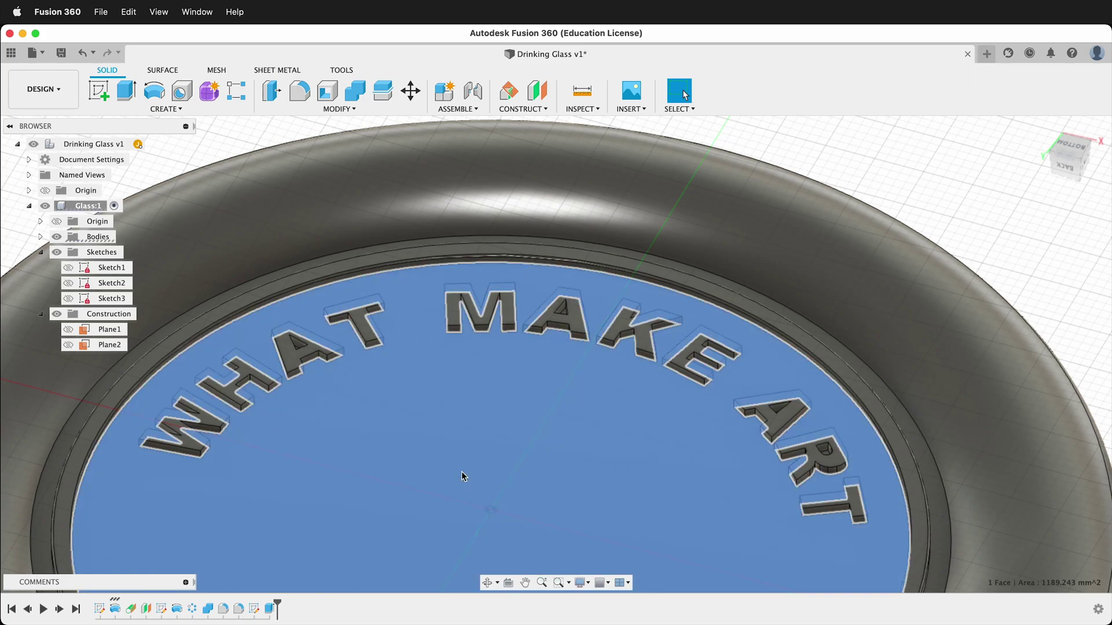
scroll(700, 231, "down", 3)
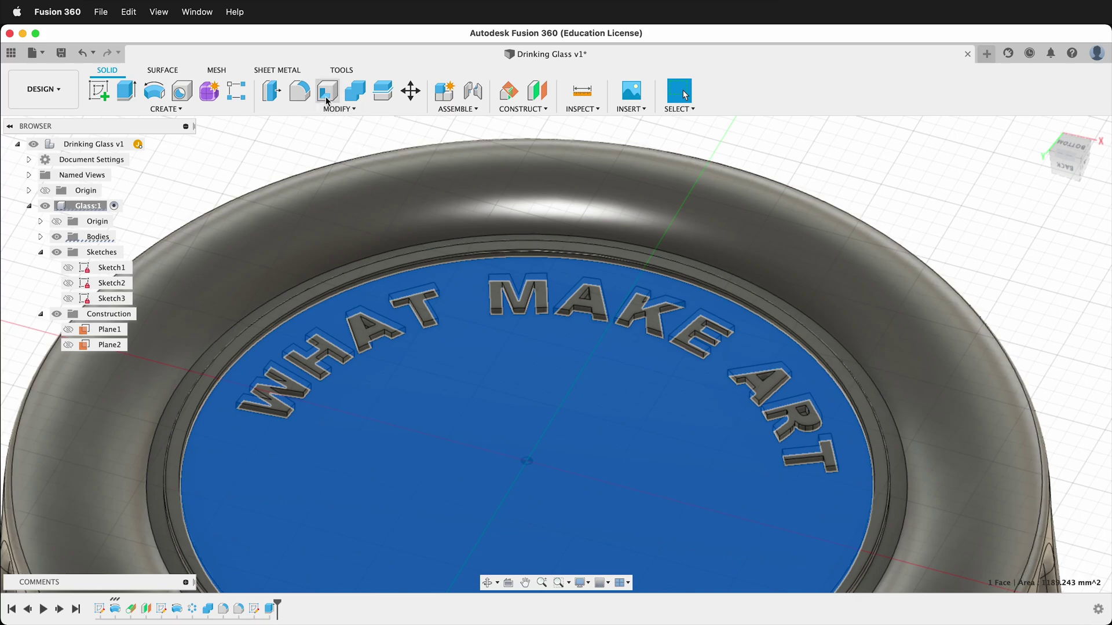
left_click(302, 91)
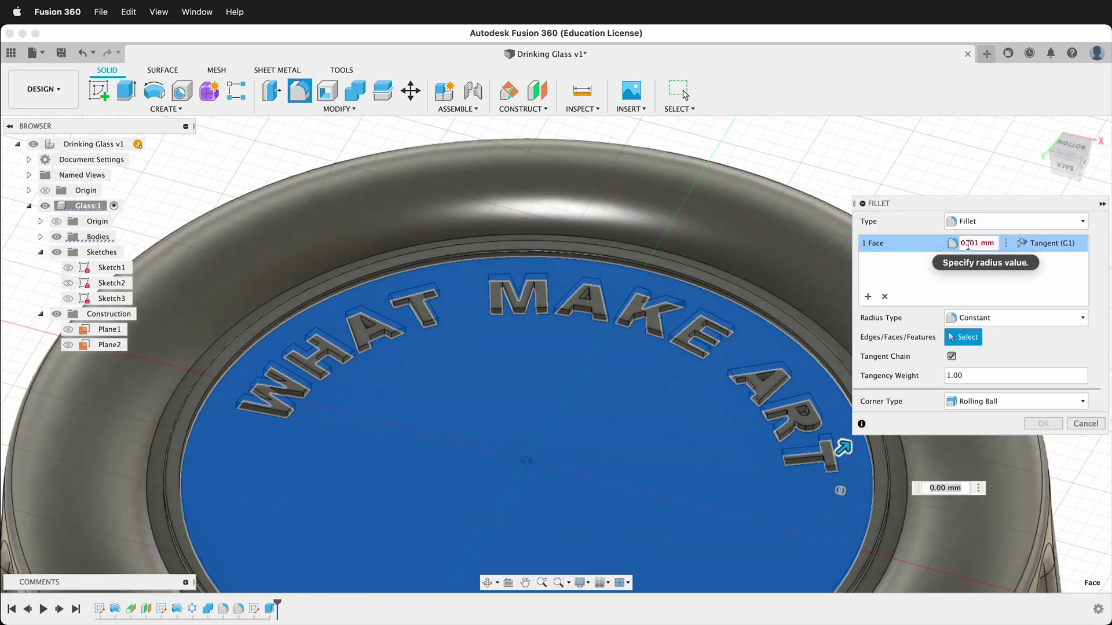
left_click(968, 246)
key("BackSpace")
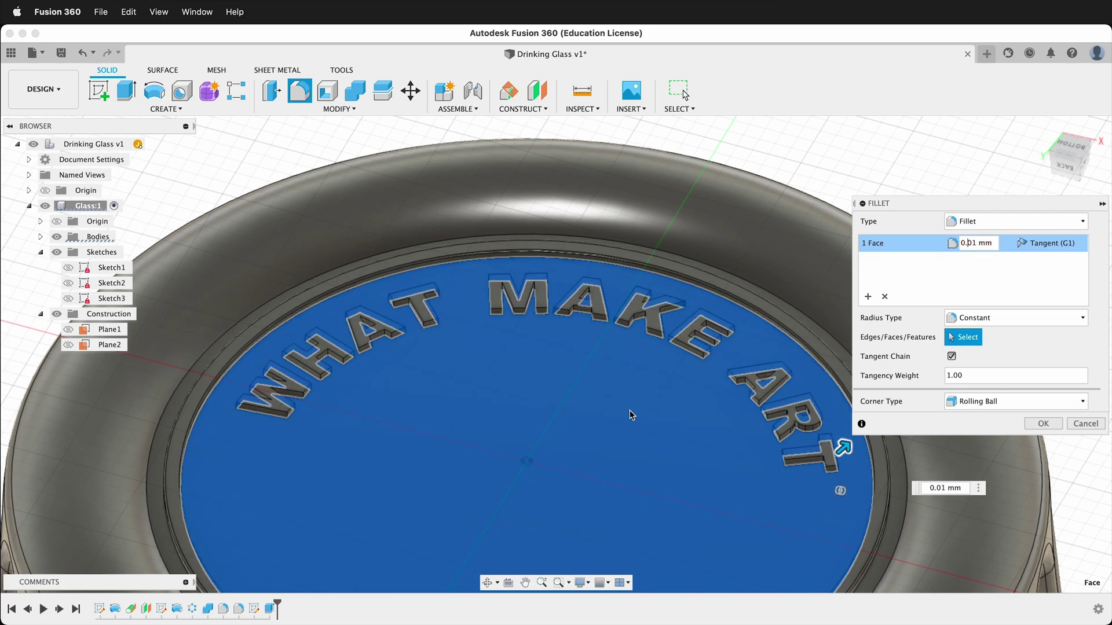
left_click(1085, 423)
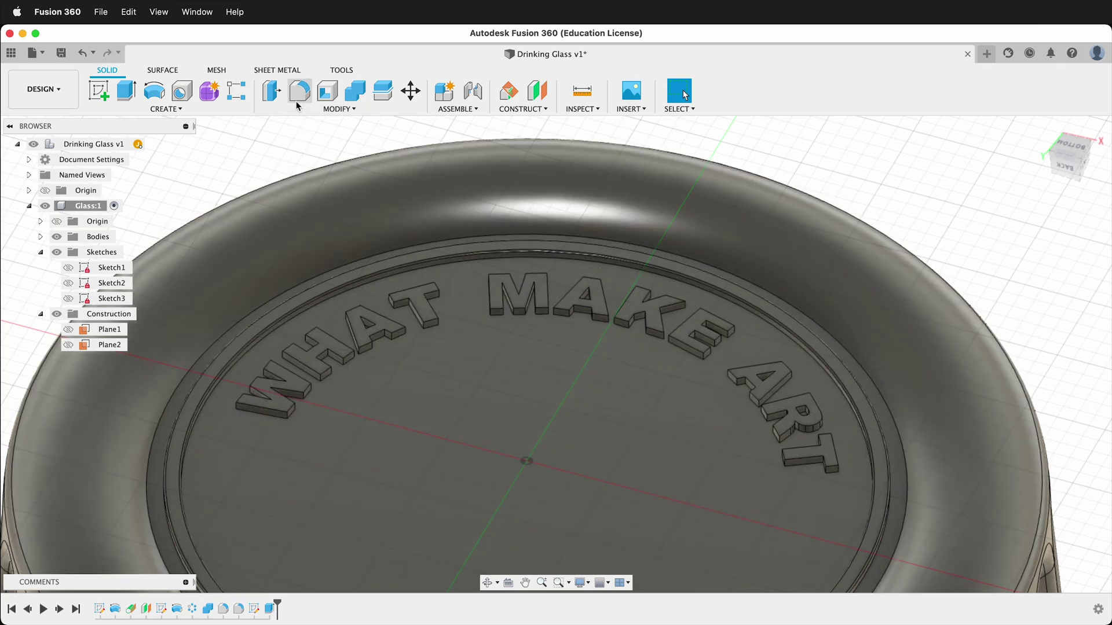
- Fillet the recessed bottom face around the raised letters with a 0.01 mm radius
left_click(509, 455)
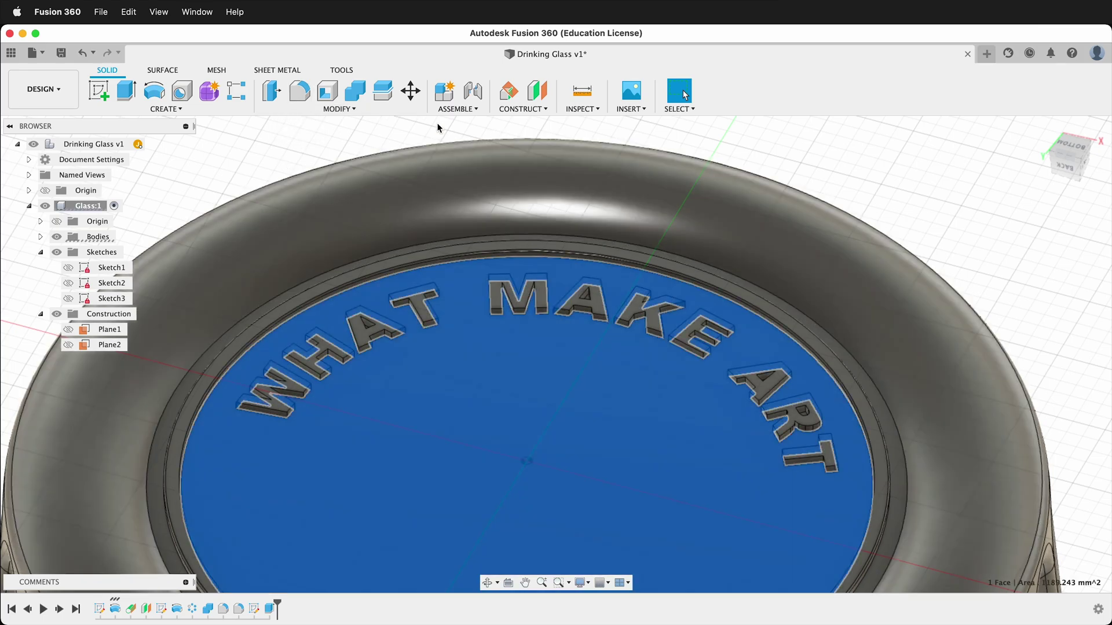
left_click(298, 91)
left_click(985, 248)
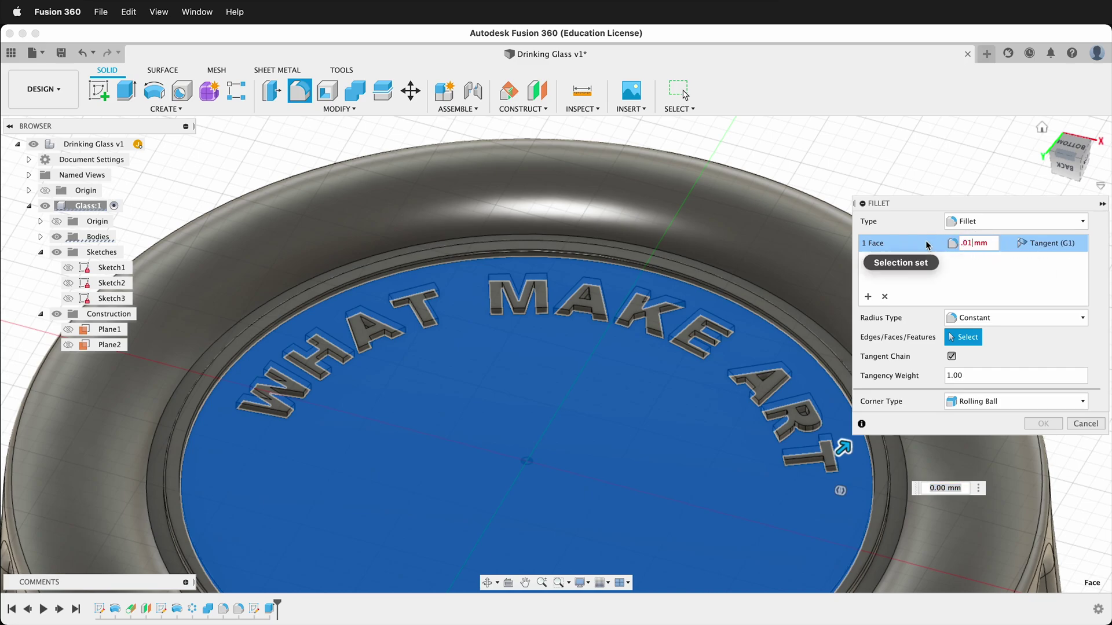
left_click(1046, 424)
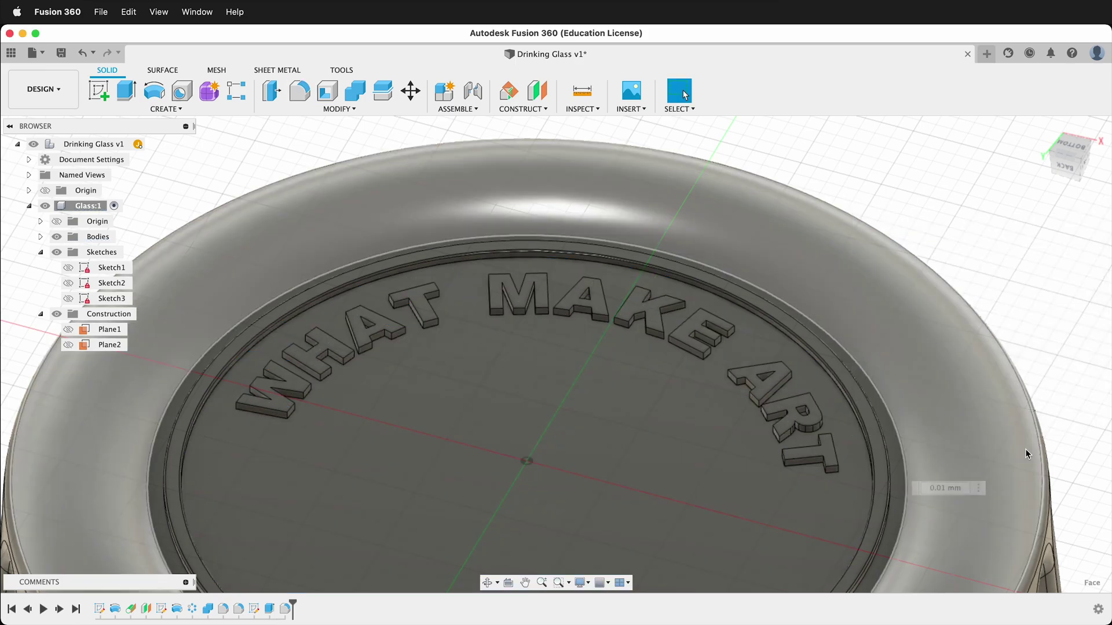
- Fillet the top faces of all the raised WHAT MAKE ART letters with a 0.01 mm radius
scroll(401, 427, "up", 10)
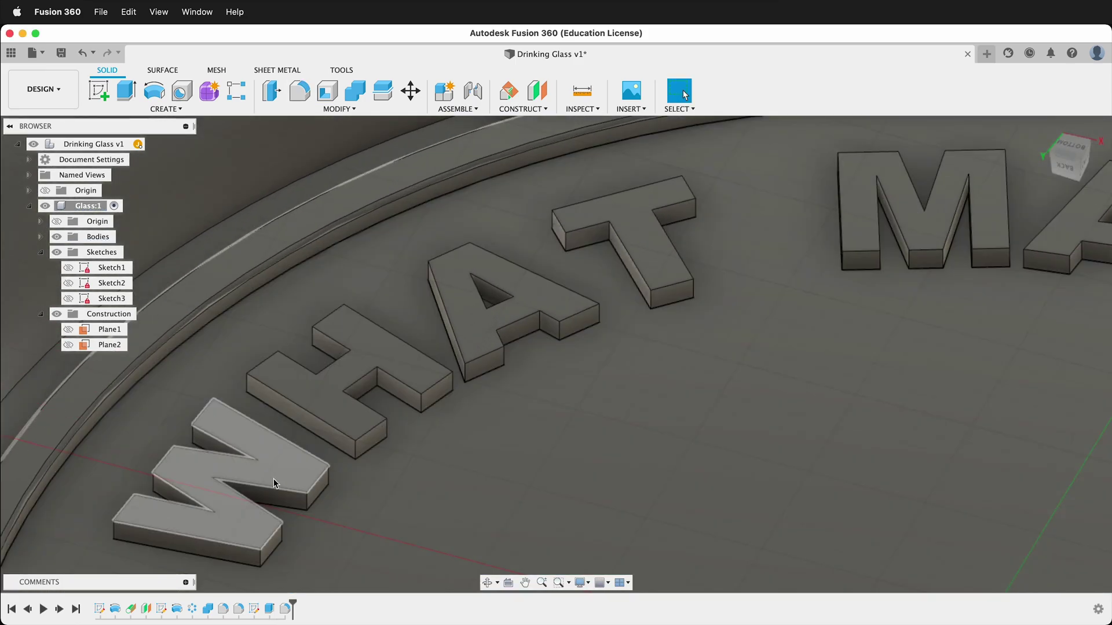
left_click(283, 460)
key("Escape")
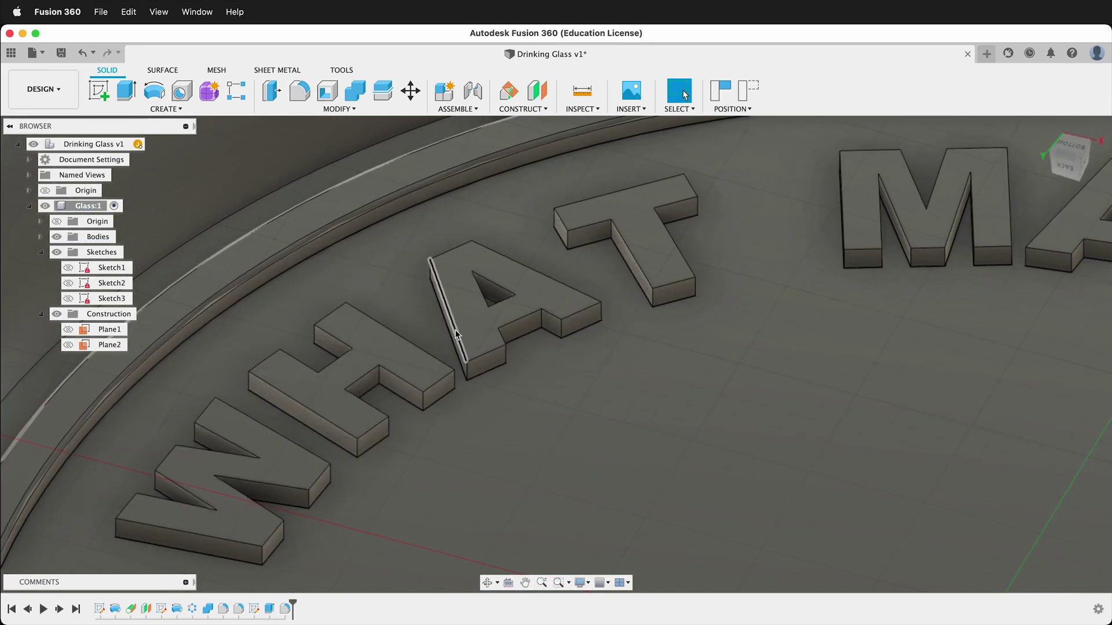
left_click(268, 454)
left_click(328, 406, "shift")
left_click(483, 340, "shift")
left_click(626, 243, "shift")
left_click(903, 209, "shift")
scroll(557, 346, "down", 5)
scroll(953, 429, "up", 5)
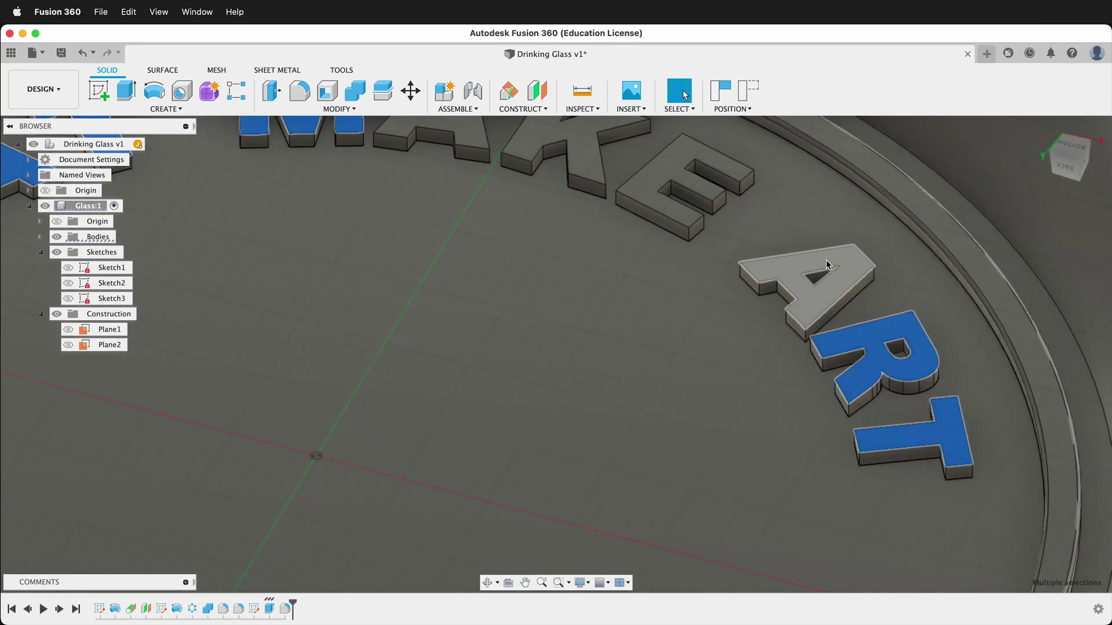
scroll(612, 341, "down", 5)
scroll(486, 266, "up", 5)
left_click(487, 267, "shift")
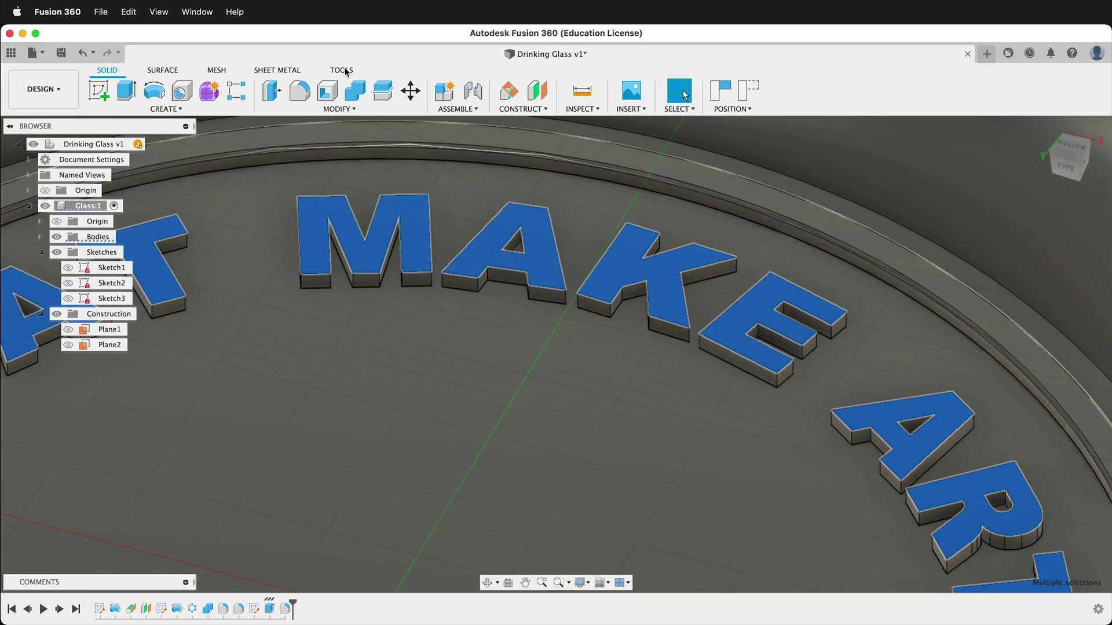
left_click(299, 93)
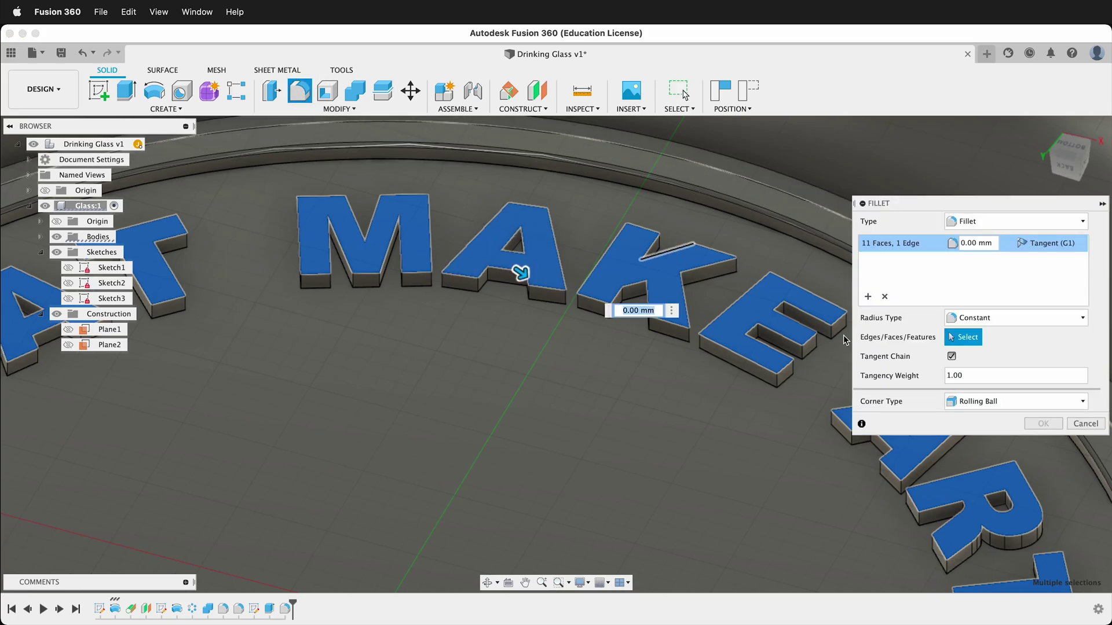
left_click(978, 243)
key("BackSpace")
type("1")
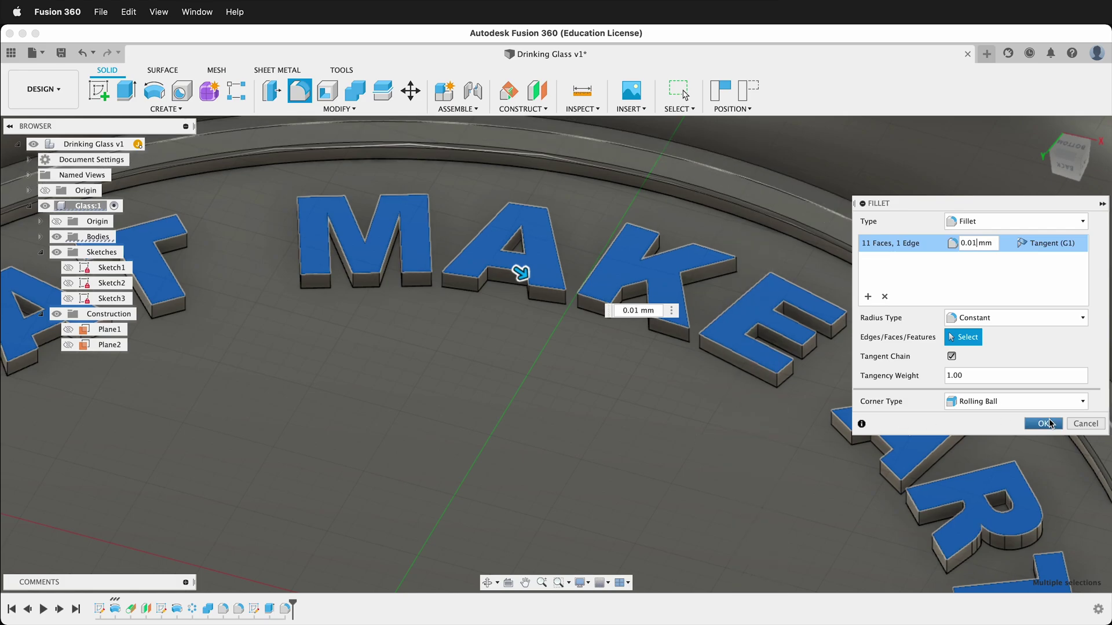
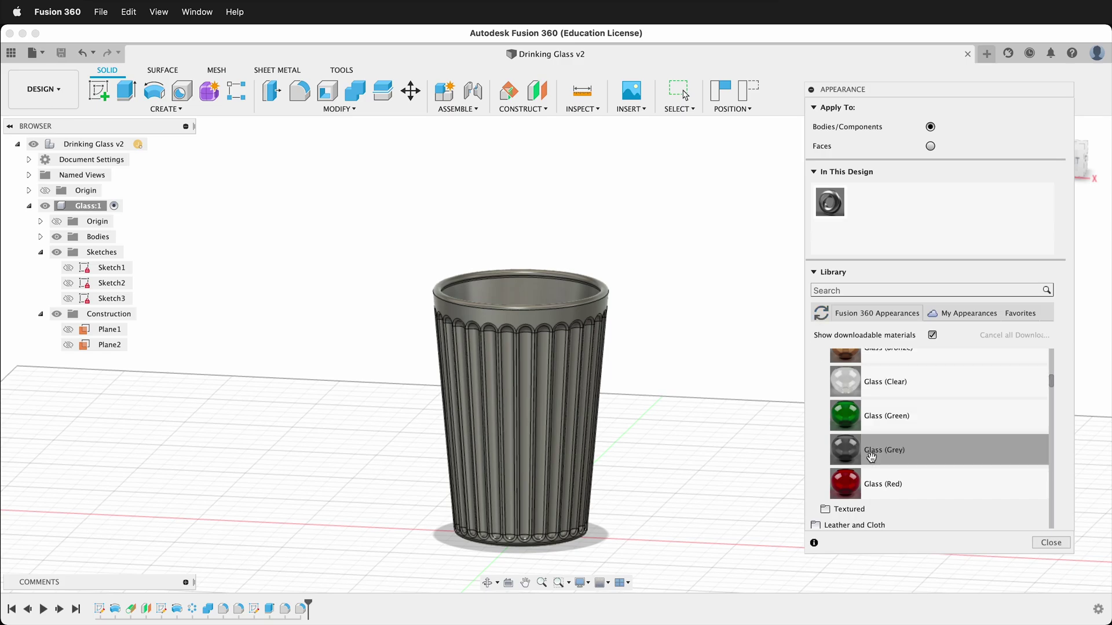
- Apply the Glass - Medium Color (Blue) appearance from the library's Glass category to the drinking glass body
scroll(876, 428, "up", 5)
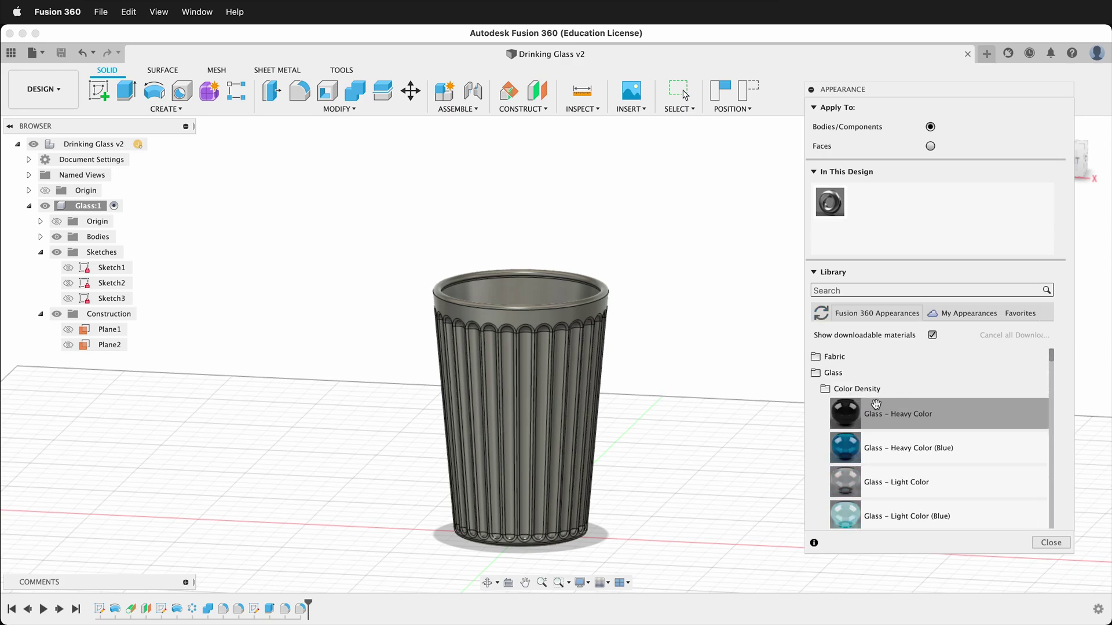
left_click(818, 373)
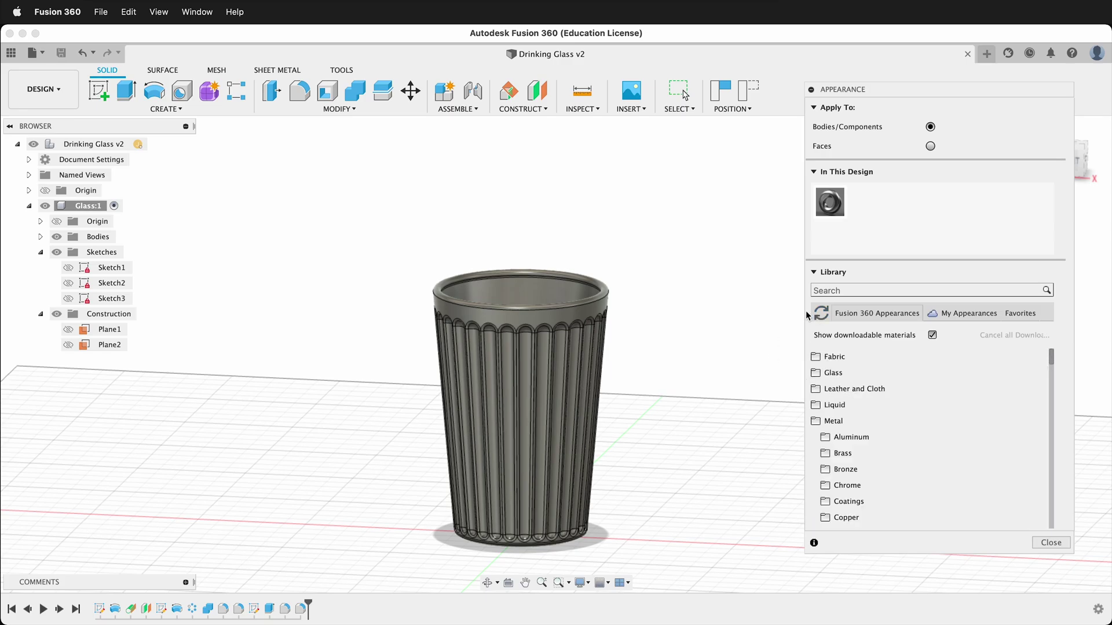
left_click(816, 374)
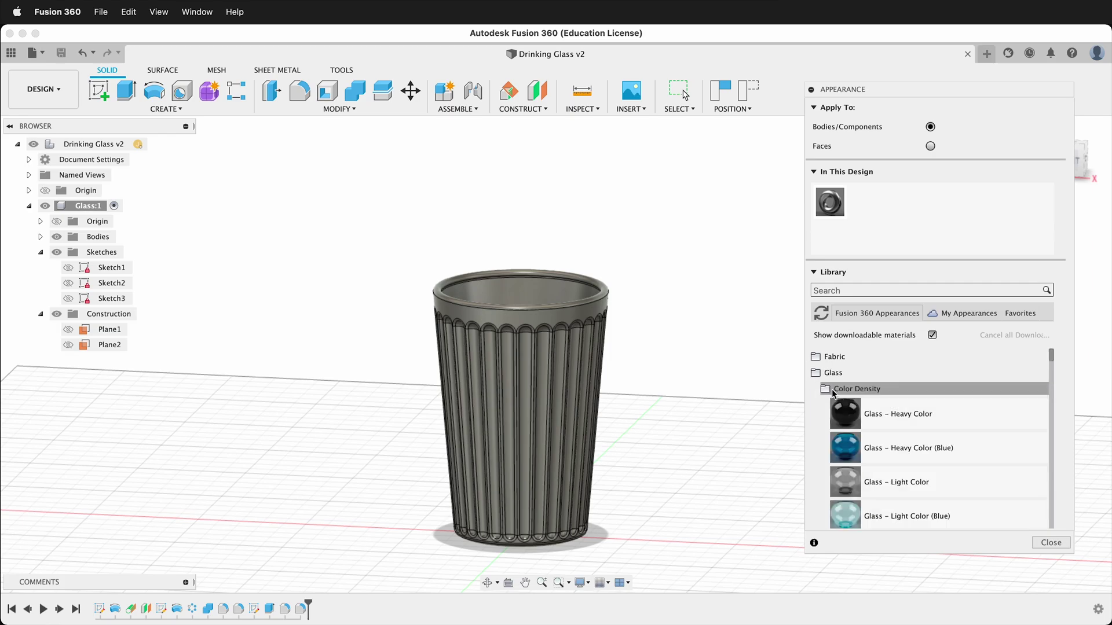
scroll(849, 417, "down", 5)
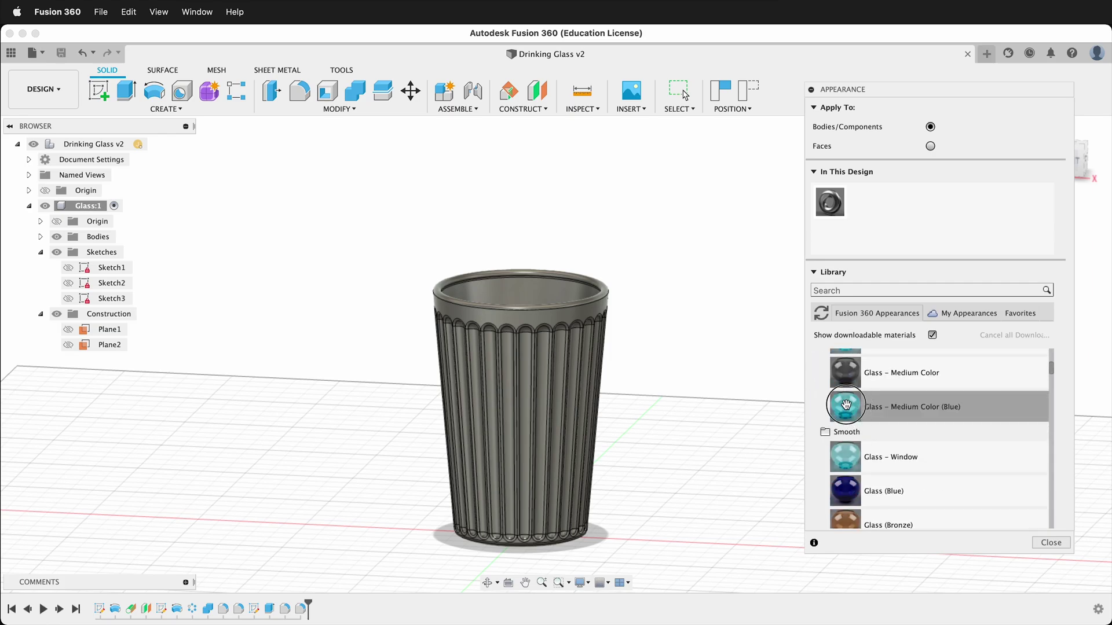
left_click_drag(846, 405, 565, 377)
- Apply the smooth Glass (Clear) appearance to the drinking glass body and finish the appearance assignment
scroll(930, 433, "down", 5)
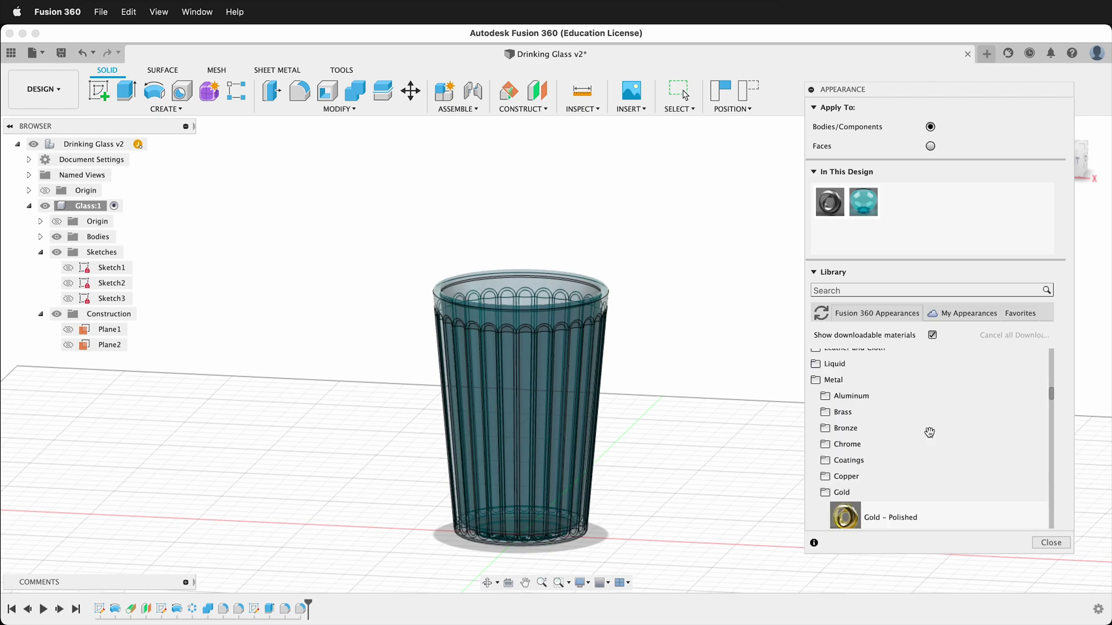
scroll(921, 432, "up", 5)
left_click_drag(854, 382, 534, 384)
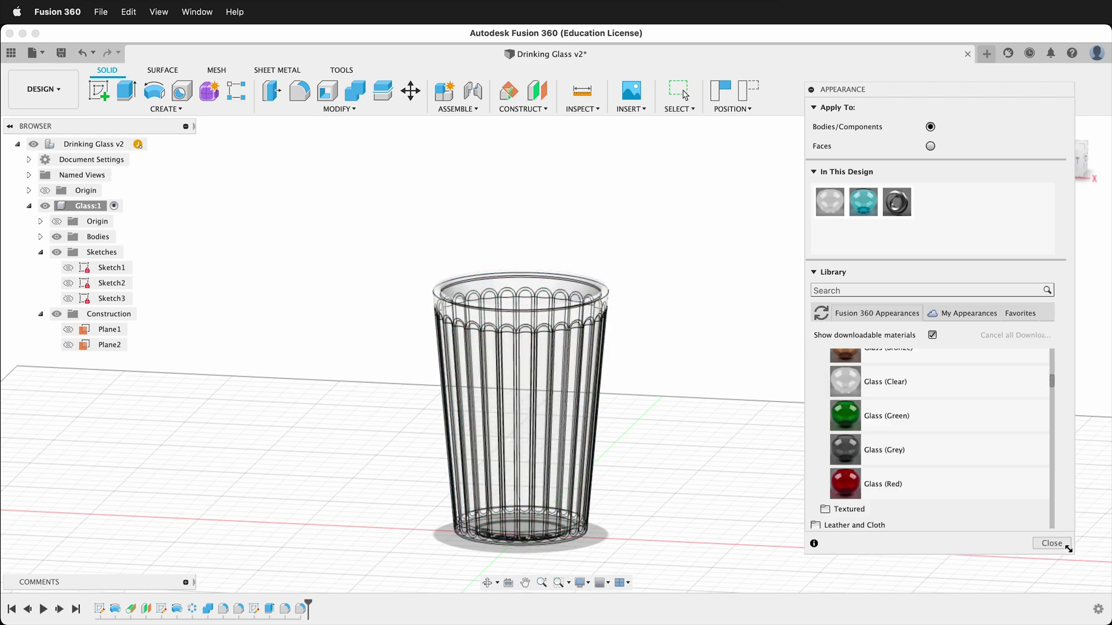
left_click(1051, 543)
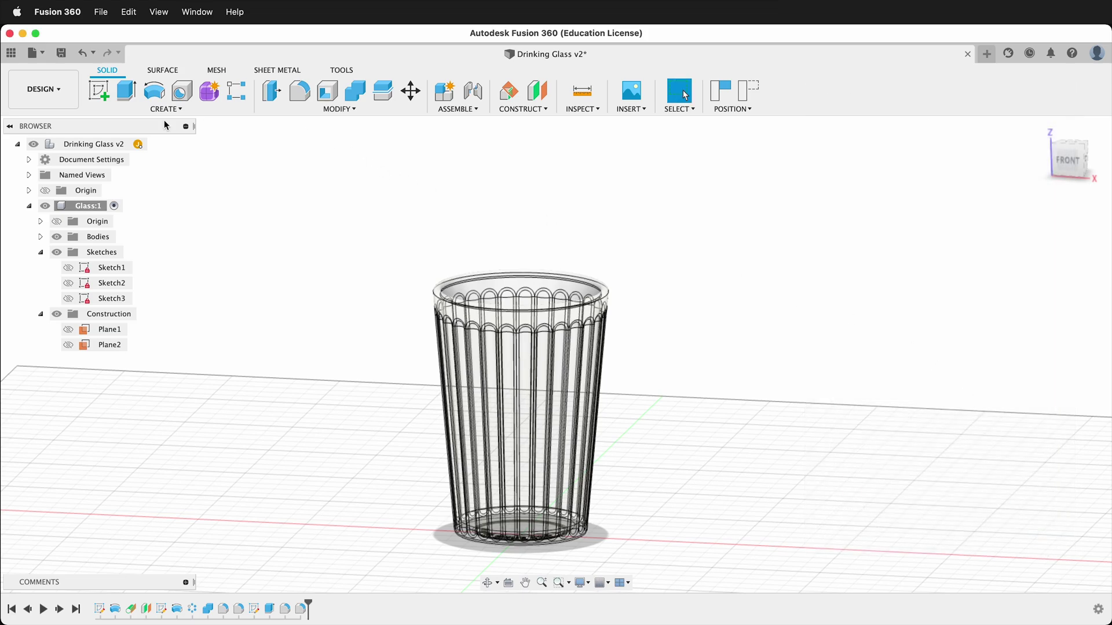
- Switch to the Render workspace and frame the whole glass from a slightly raised viewpoint
left_click(72, 90)
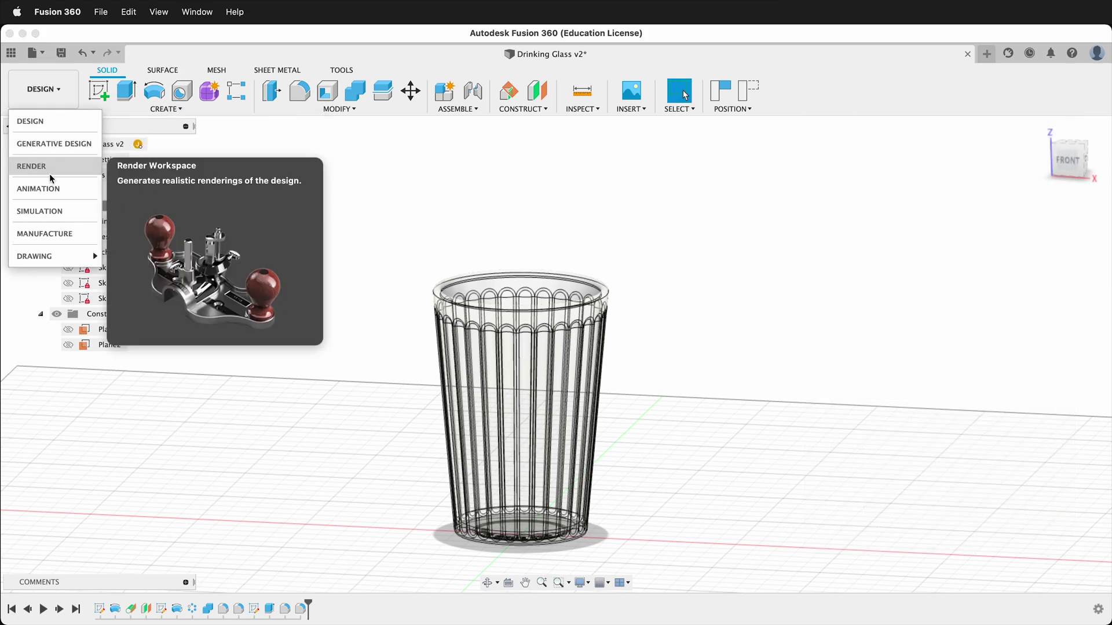
left_click(28, 168)
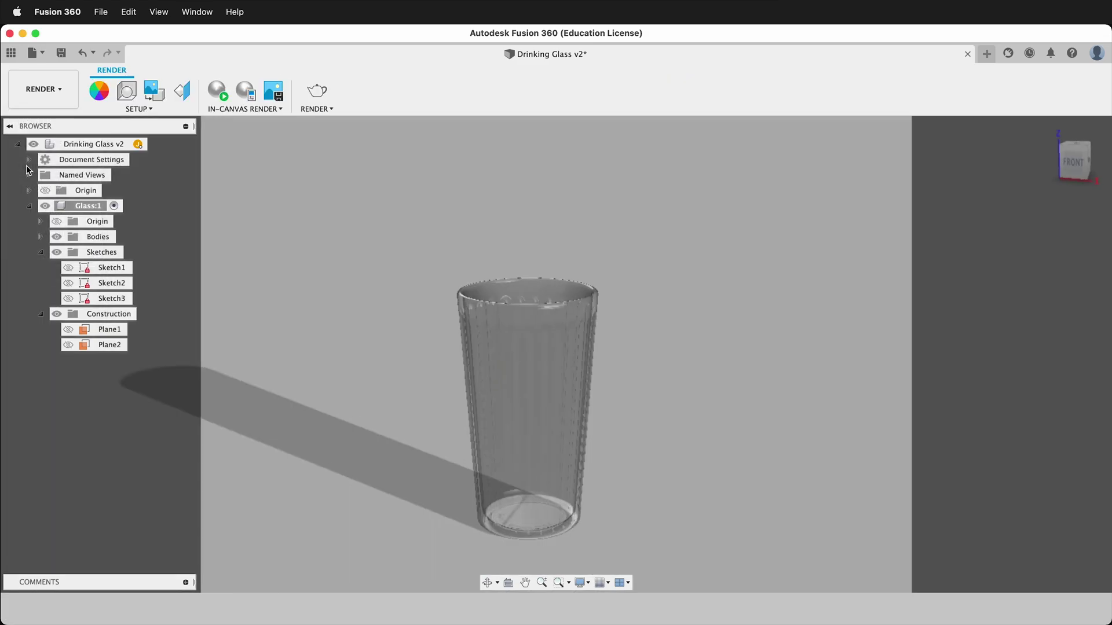
scroll(557, 305, "up", 5)
middle_click_drag(586, 286, 551, 276, "shift")
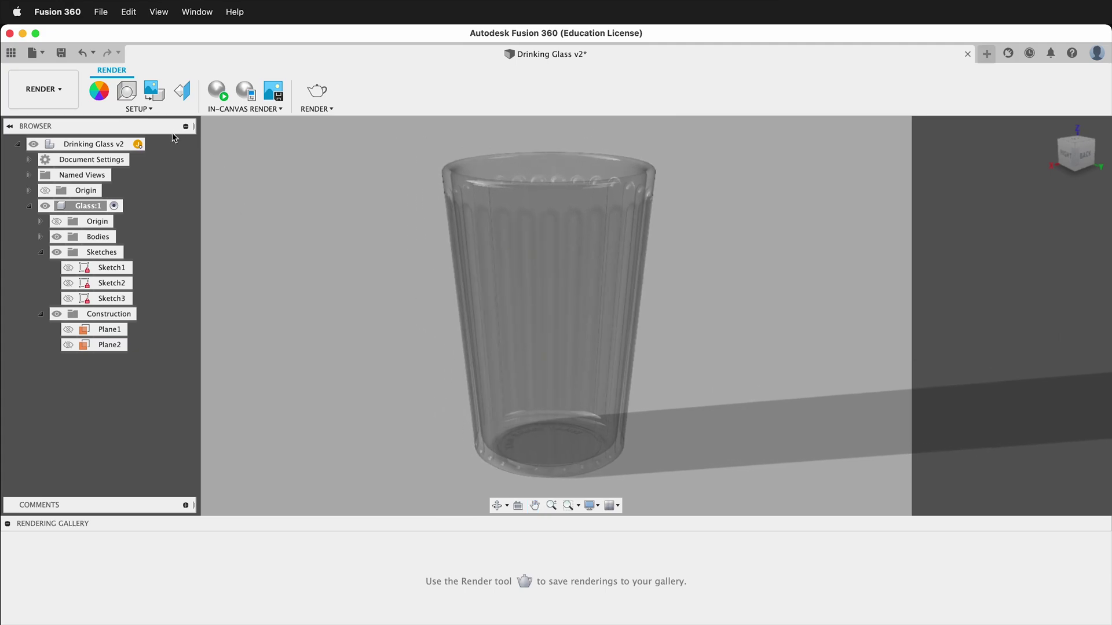
- Set the scene background to Environment and apply the Dry lake bed environment from the environment library
left_click(130, 99)
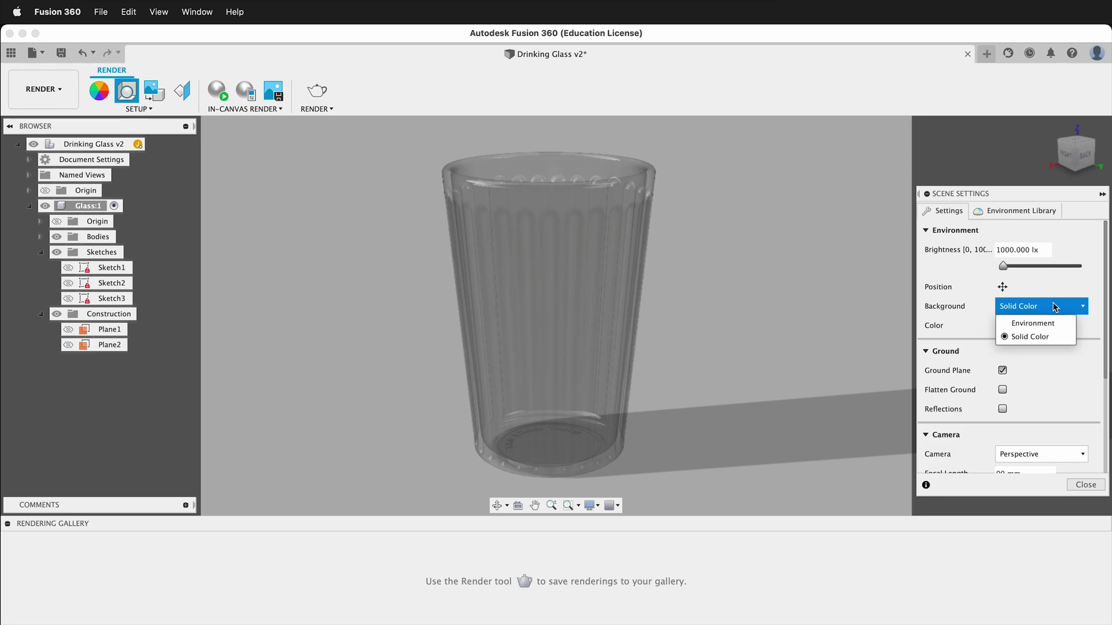
left_click(1046, 324)
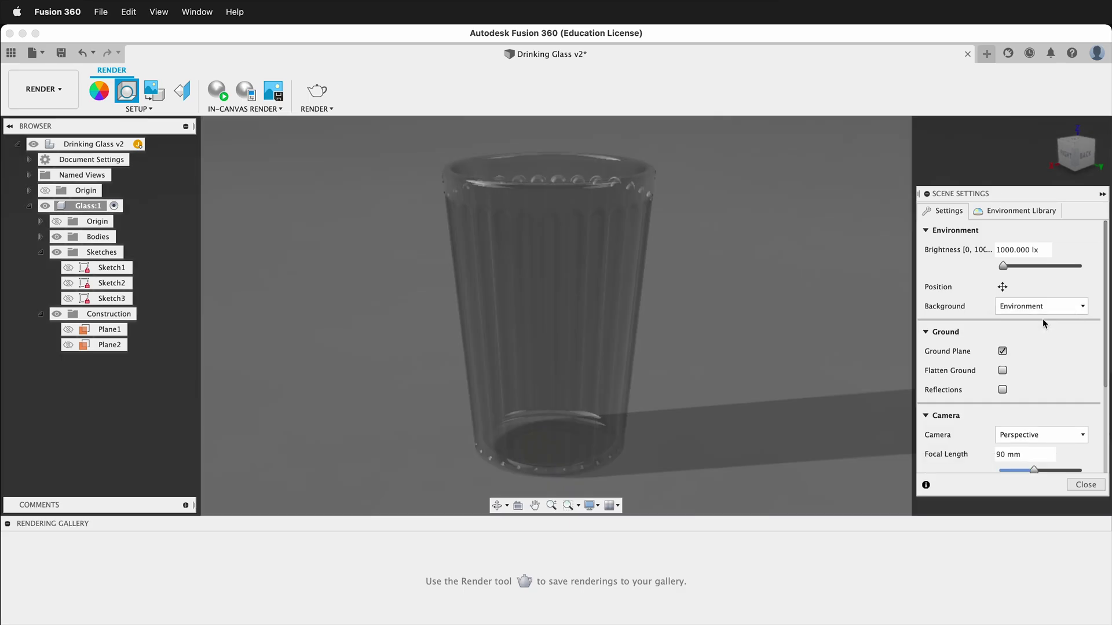
left_click(1024, 217)
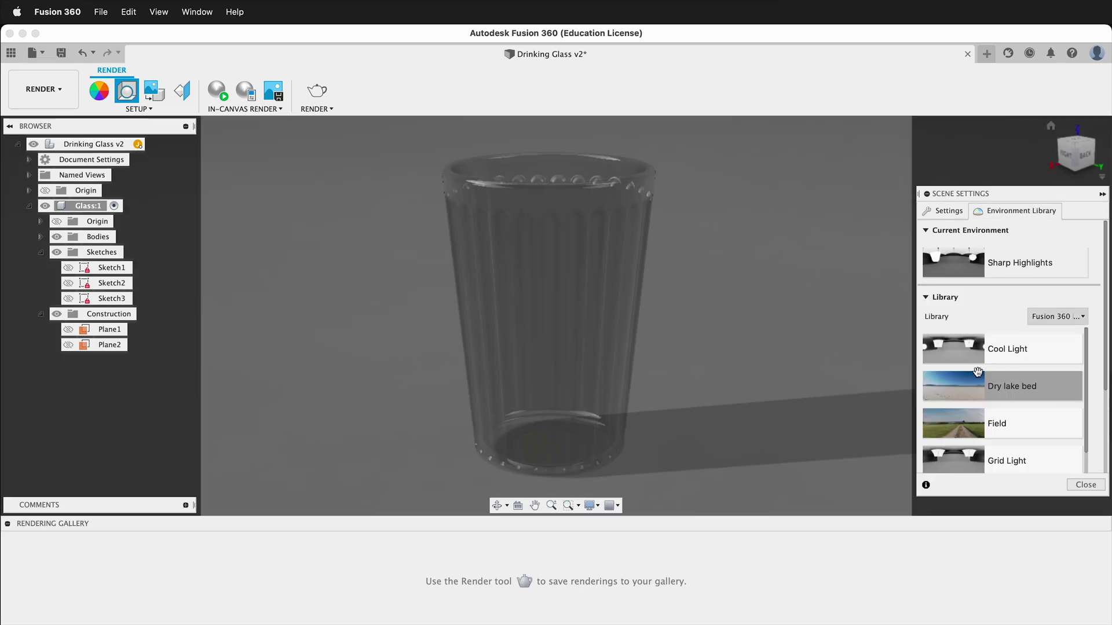
scroll(955, 405, "down", 6)
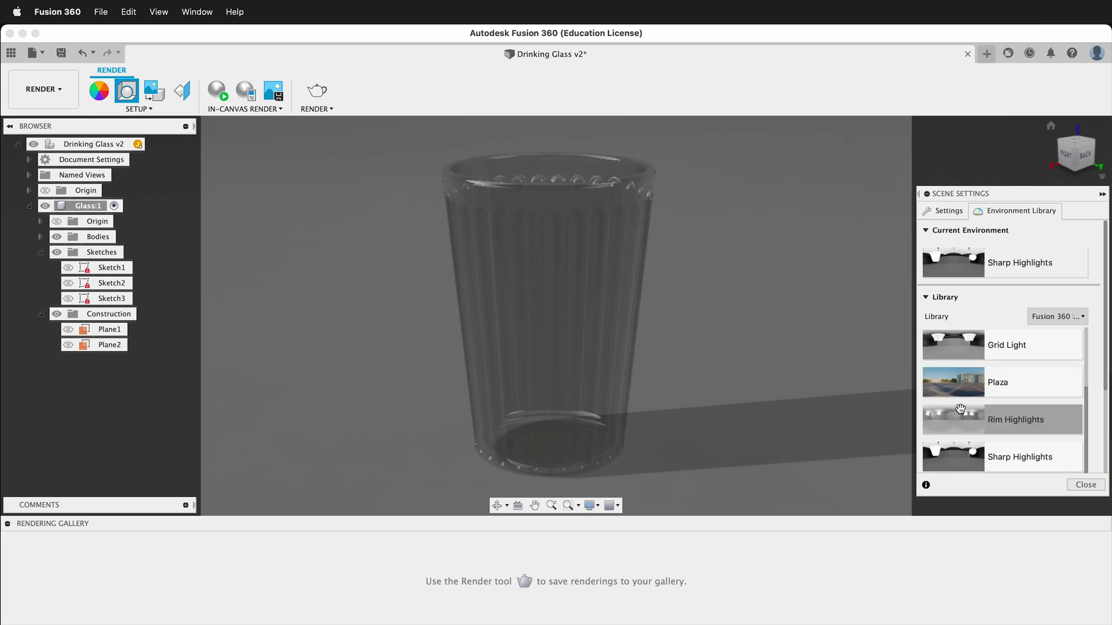
scroll(960, 405, "down", 5)
scroll(961, 402, "up", 6)
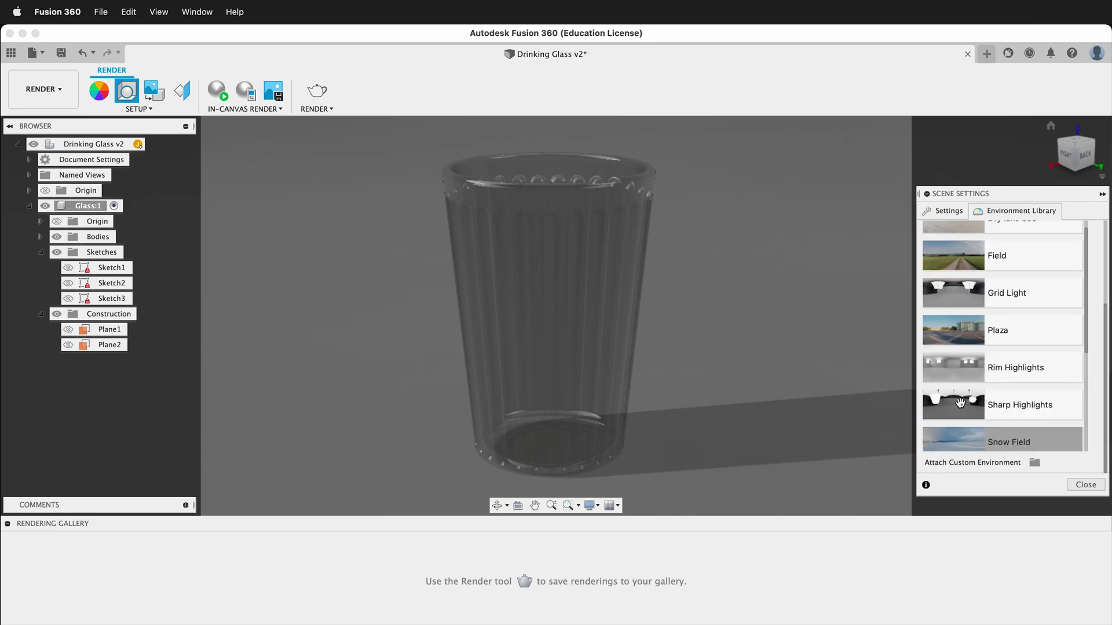
scroll(960, 403, "up", 2)
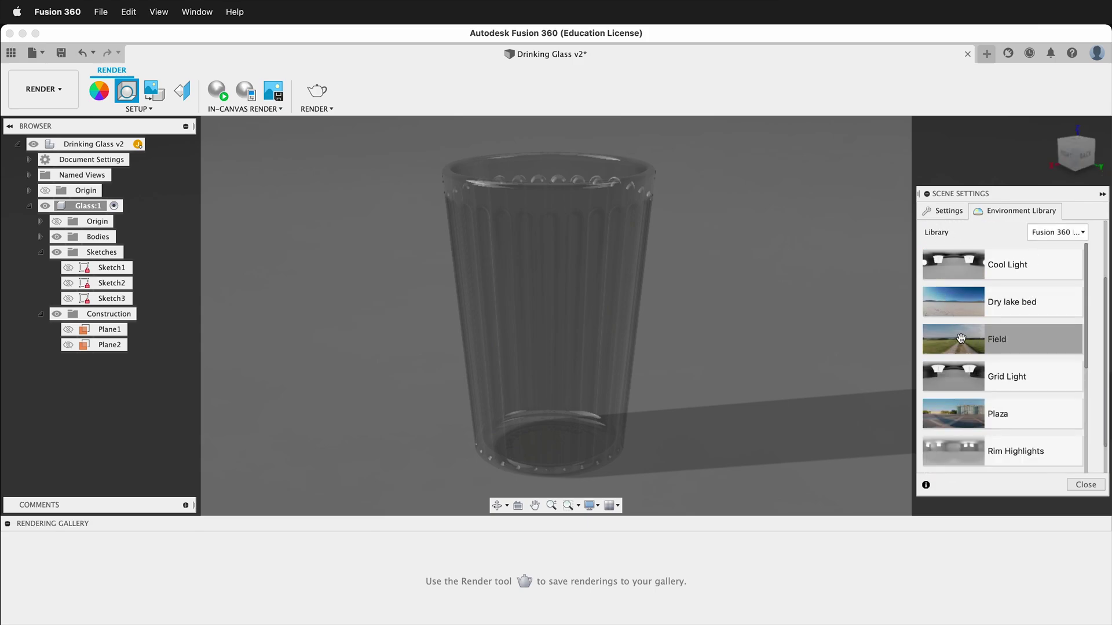
double_click(950, 301)
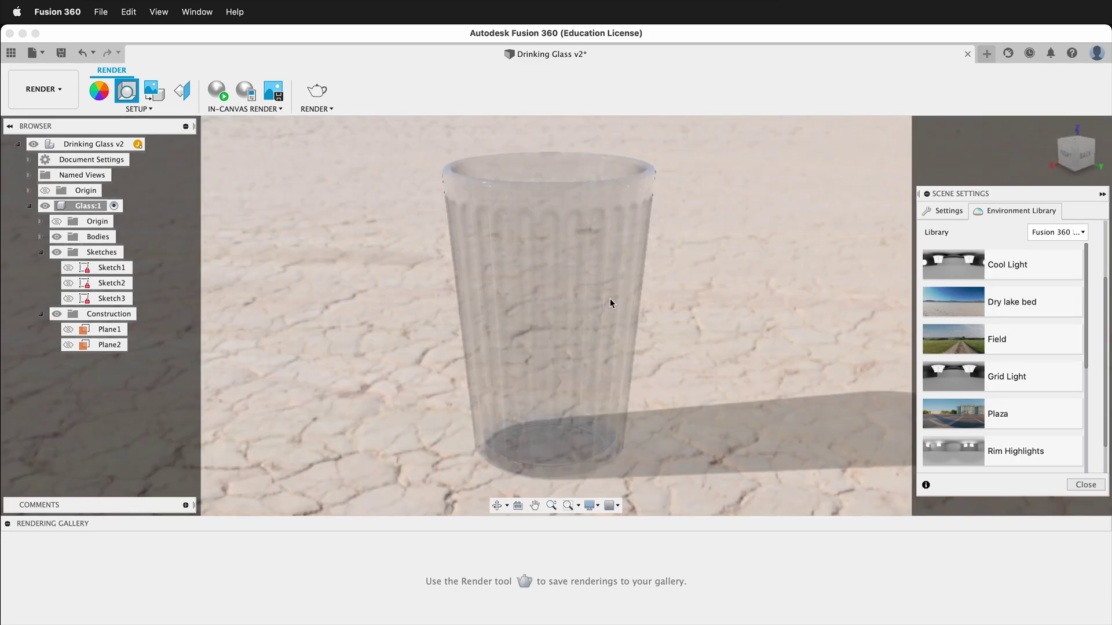
- Open the render settings for the glass in the Dry lake bed scene
middle_click_drag(611, 303, 414, 305, "shift")
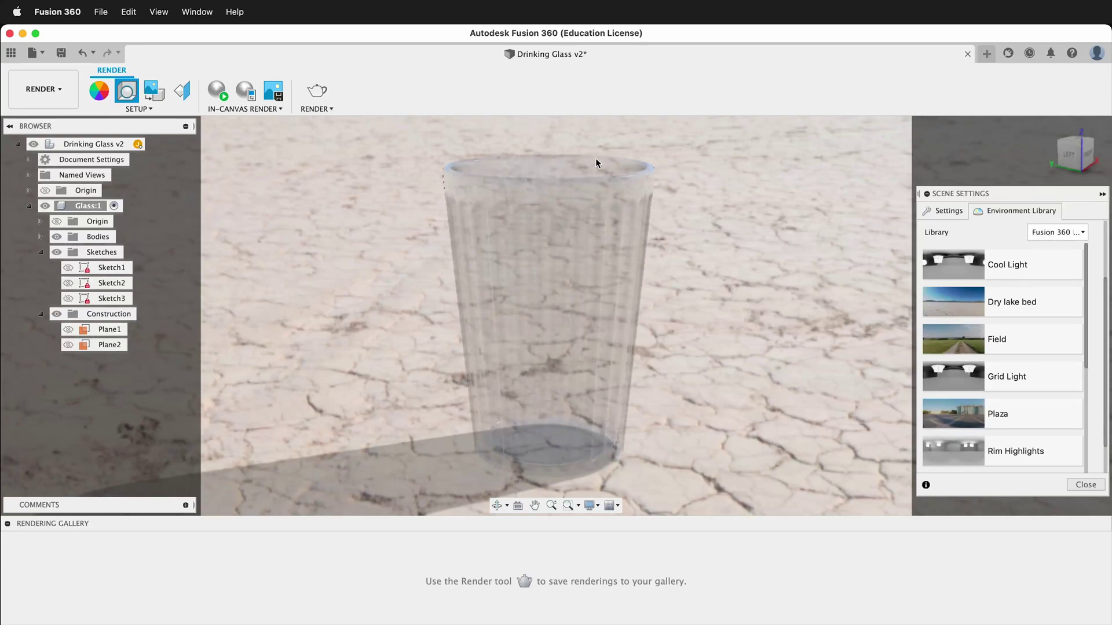
left_click(316, 90)
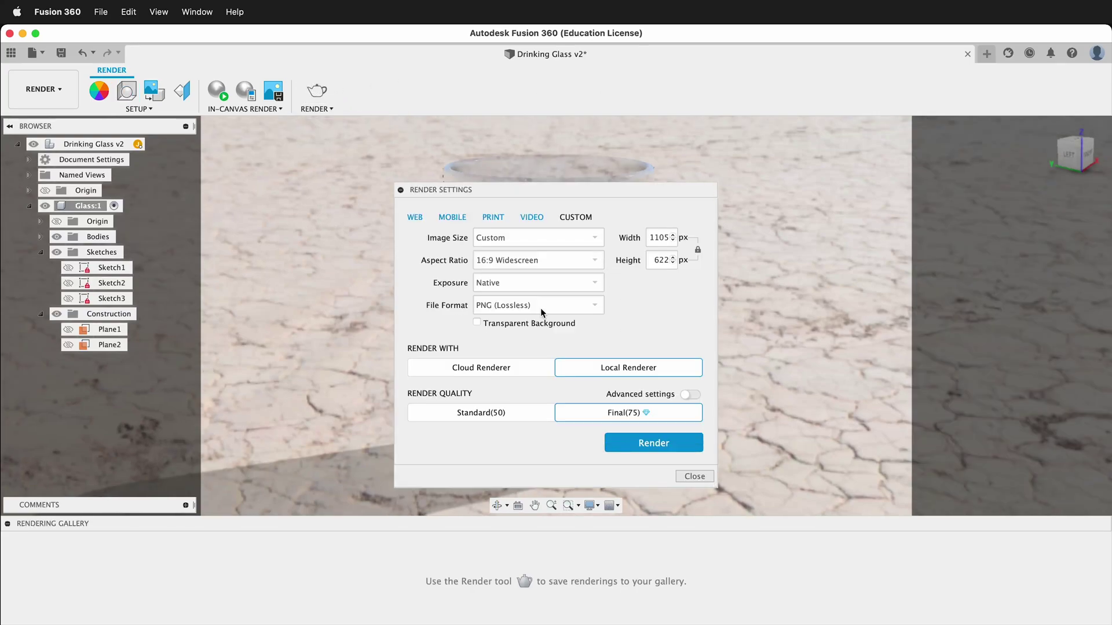